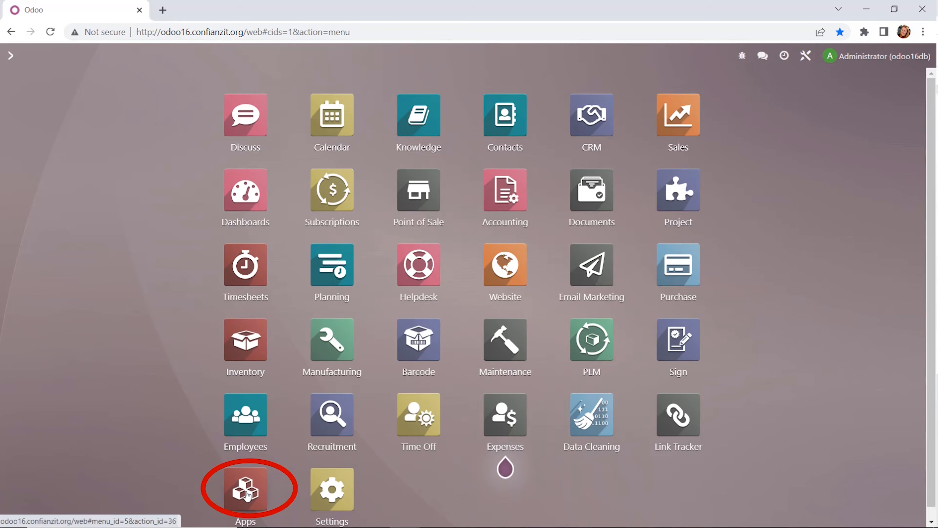
Step: Open the Apps module and browse the Manufacturing category before returning to all apps
{"action": "left_click", "coordinate": [247, 473]}
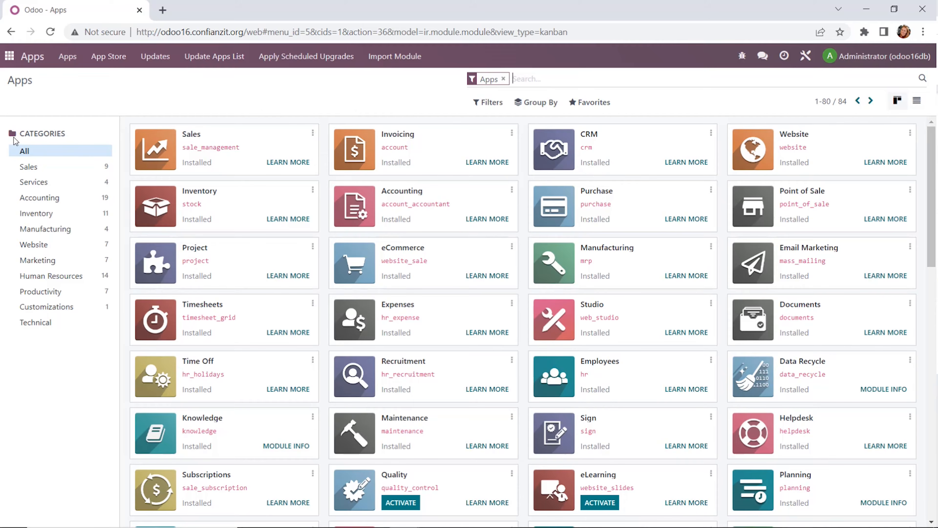
{"action": "left_click", "coordinate": [25, 232]}
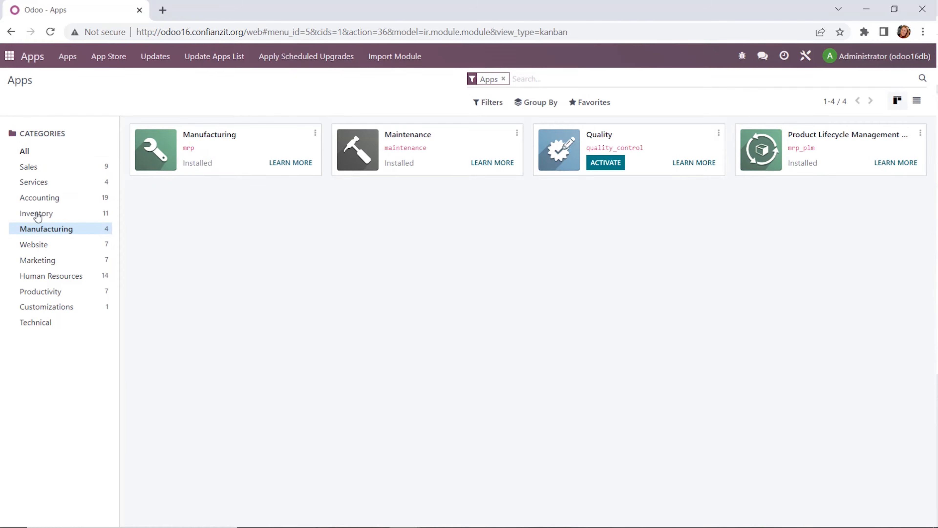
{"action": "left_click", "coordinate": [46, 151]}
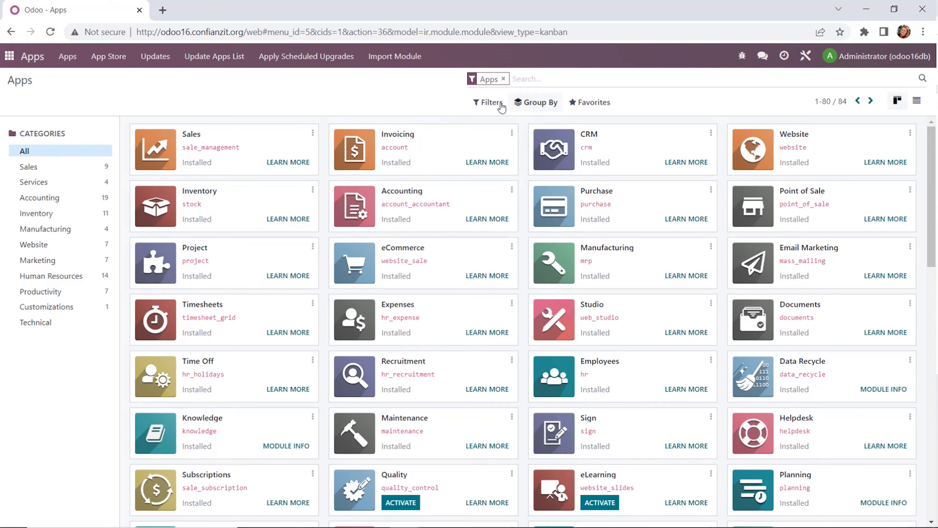
Step: Filter the apps list to Not Installed and search for the fleet module
{"action": "left_click", "coordinate": [486, 105]}
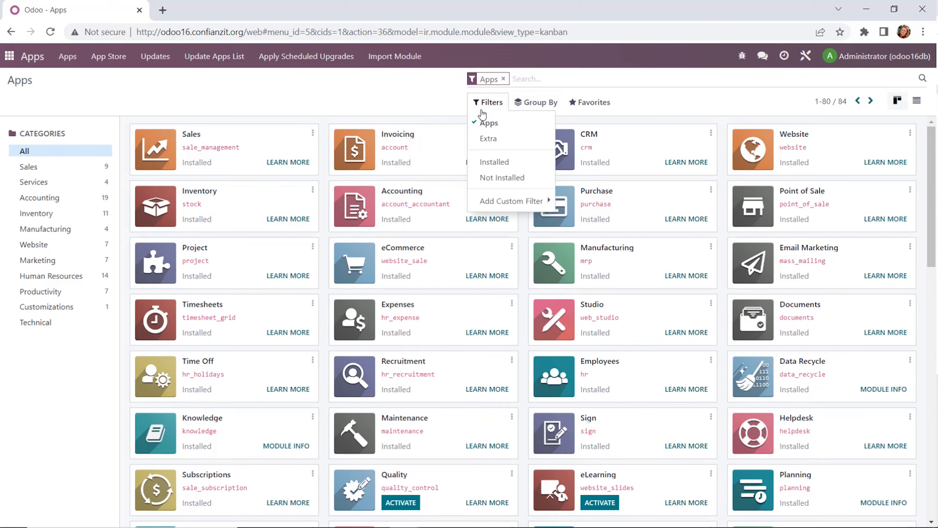
{"action": "left_click", "coordinate": [490, 178]}
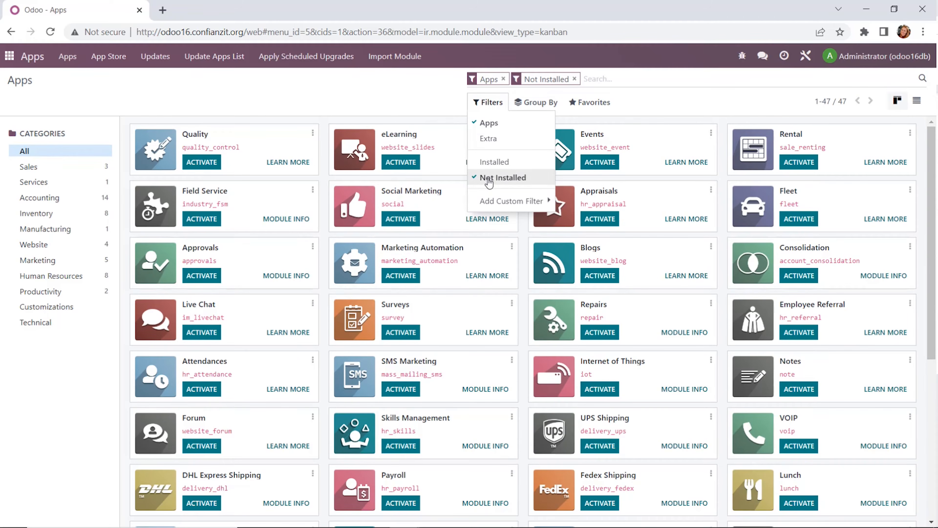
{"action": "left_click", "coordinate": [390, 86]}
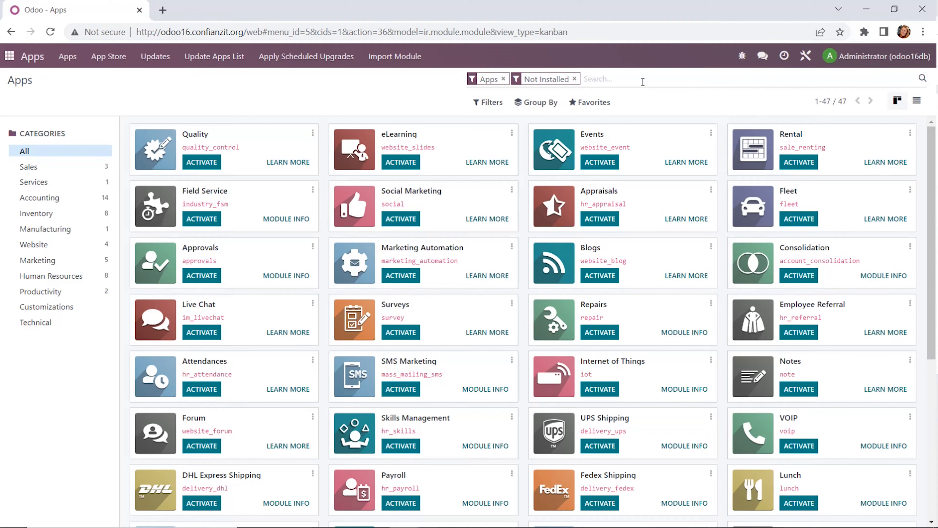
{"action": "type", "text": "fleet"}
{"action": "key", "text": "Return"}
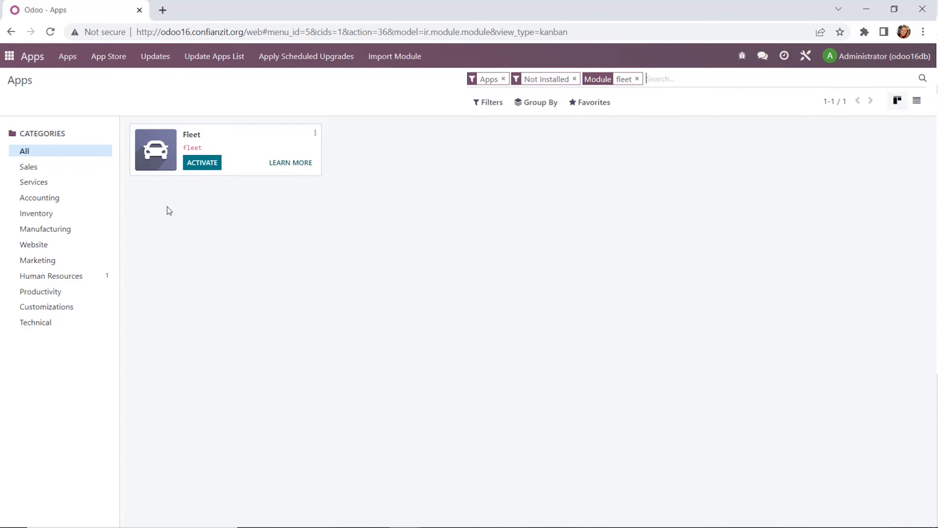
Step: Return to the main menu, open Settings and open the user management for the Administrator
{"action": "left_click", "coordinate": [9, 56]}
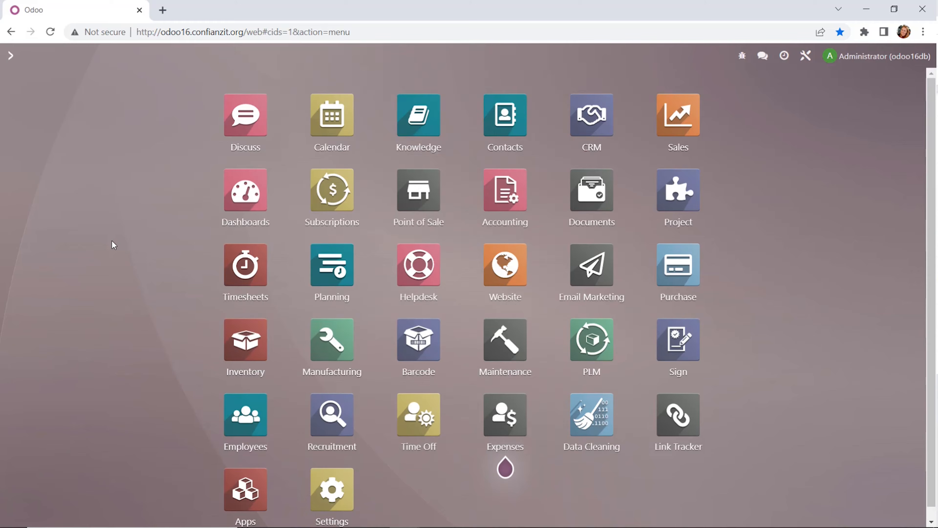
{"action": "left_click", "coordinate": [340, 494]}
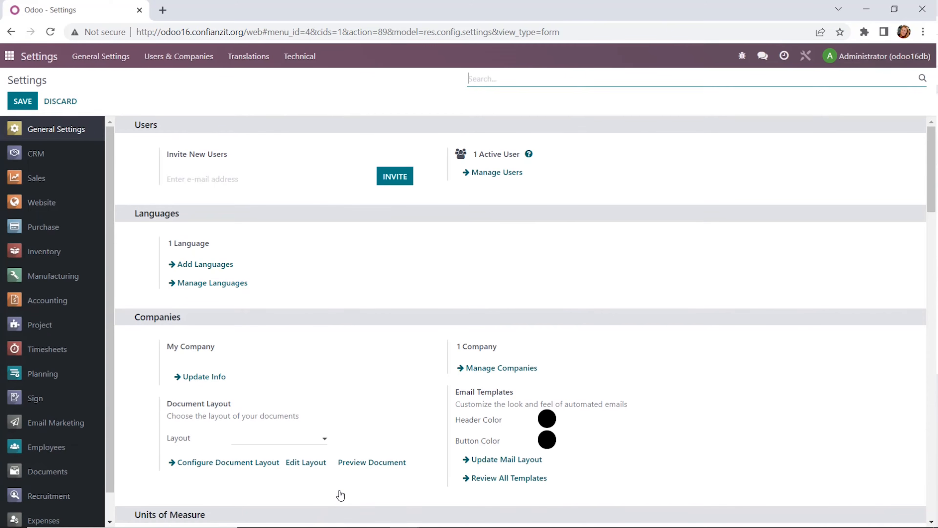
{"action": "left_click", "coordinate": [514, 174]}
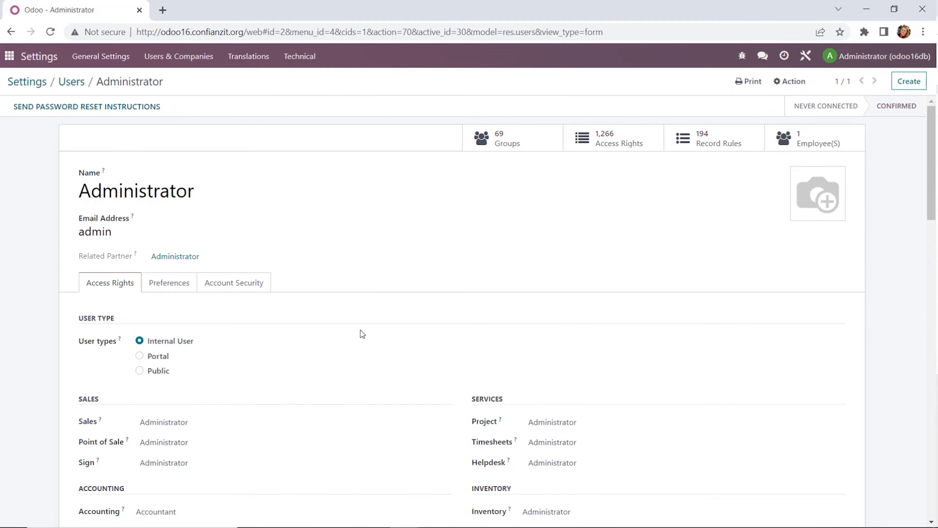
Step: Review the Administrator's access rights, including the available Accounting role options
{"action": "scroll", "coordinate": [360, 330], "scroll_direction": "down", "scroll_amount": 2}
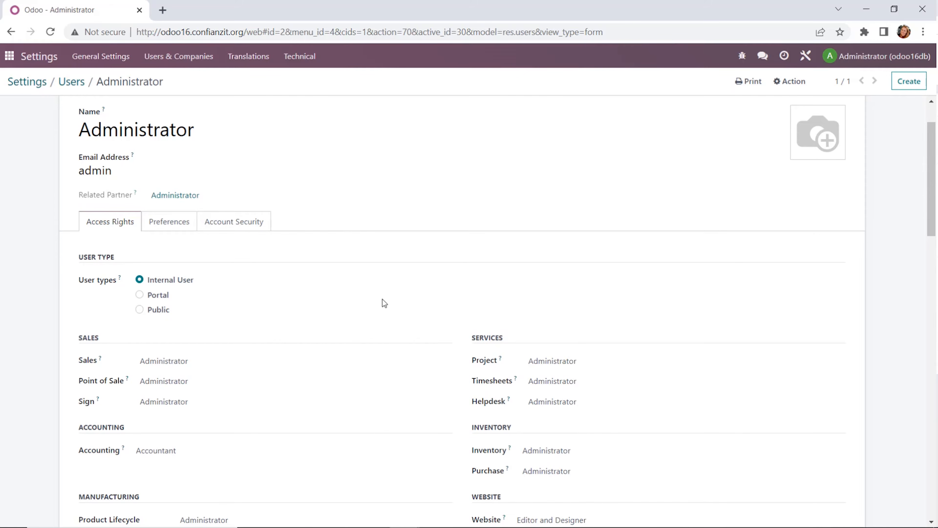
{"action": "scroll", "coordinate": [383, 299], "scroll_direction": "down", "scroll_amount": 4}
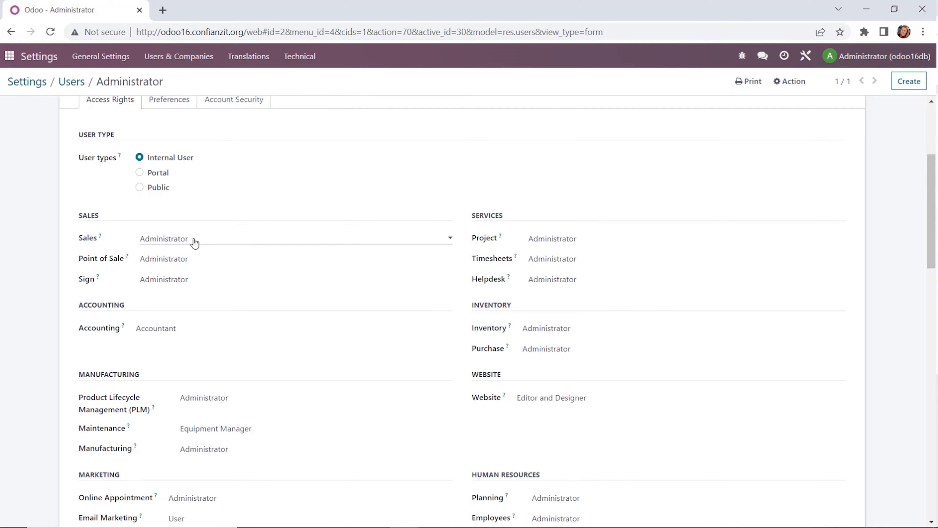
{"action": "scroll", "coordinate": [243, 298], "scroll_direction": "down", "scroll_amount": 2}
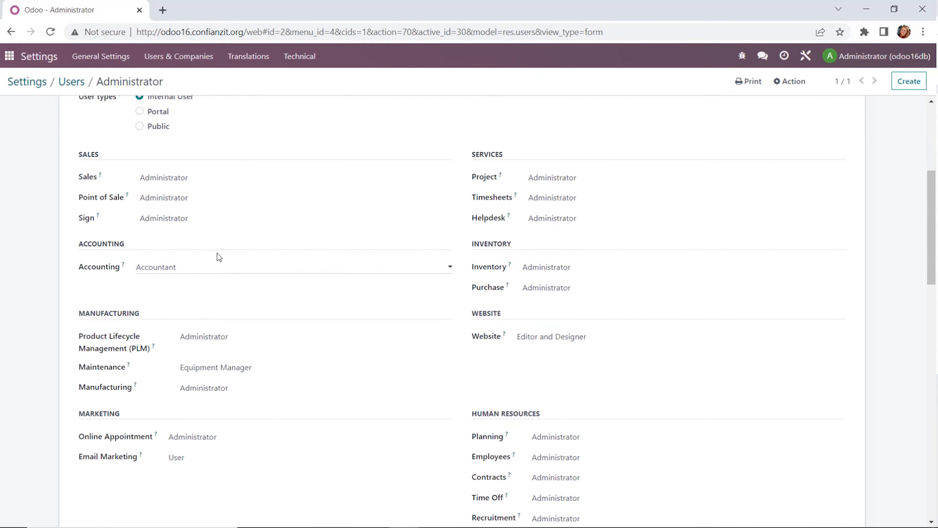
{"action": "left_click", "coordinate": [206, 272]}
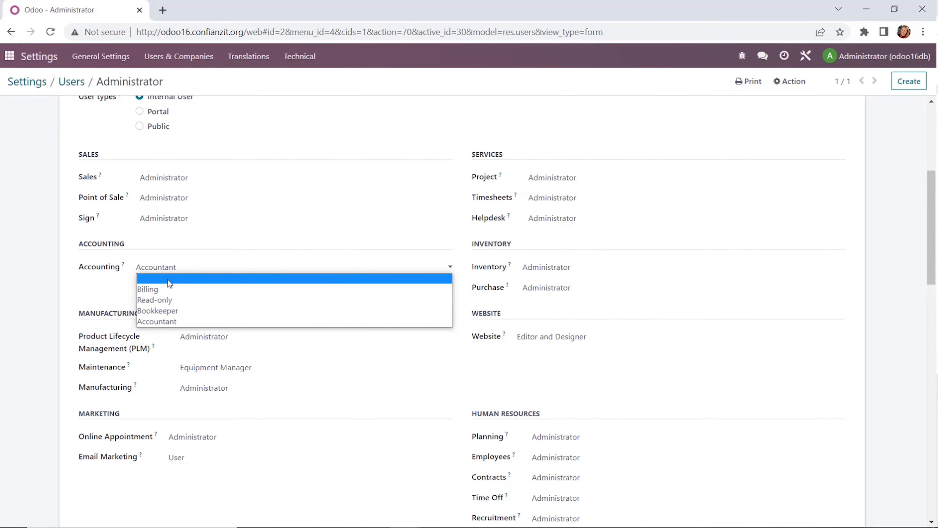
{"action": "left_click", "coordinate": [99, 292]}
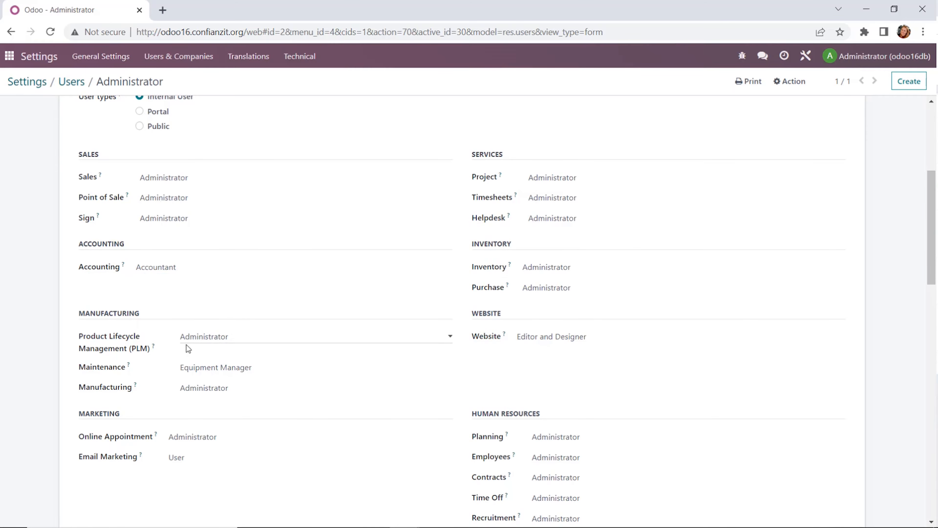
{"action": "scroll", "coordinate": [186, 344], "scroll_direction": "up", "scroll_amount": 6}
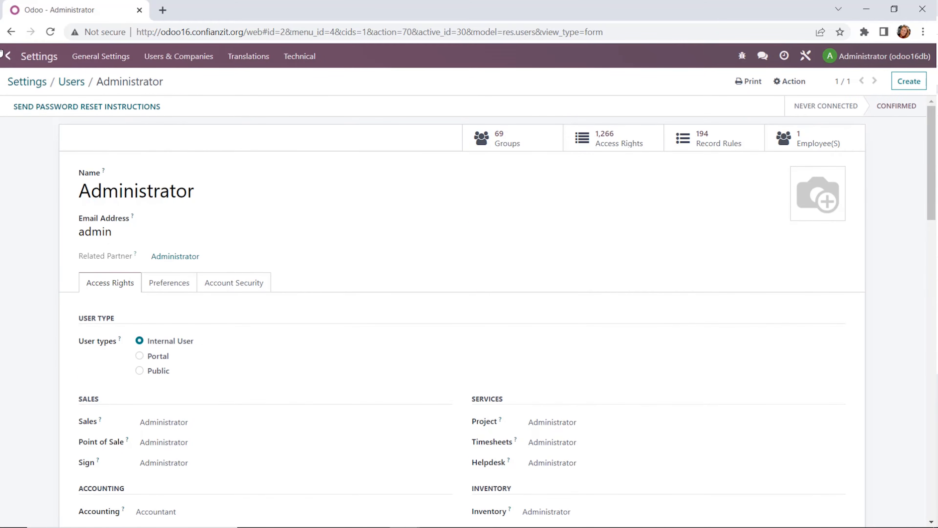
Step: Return to the main menu and view the activities and conversations menus
{"action": "left_click", "coordinate": [3, 54]}
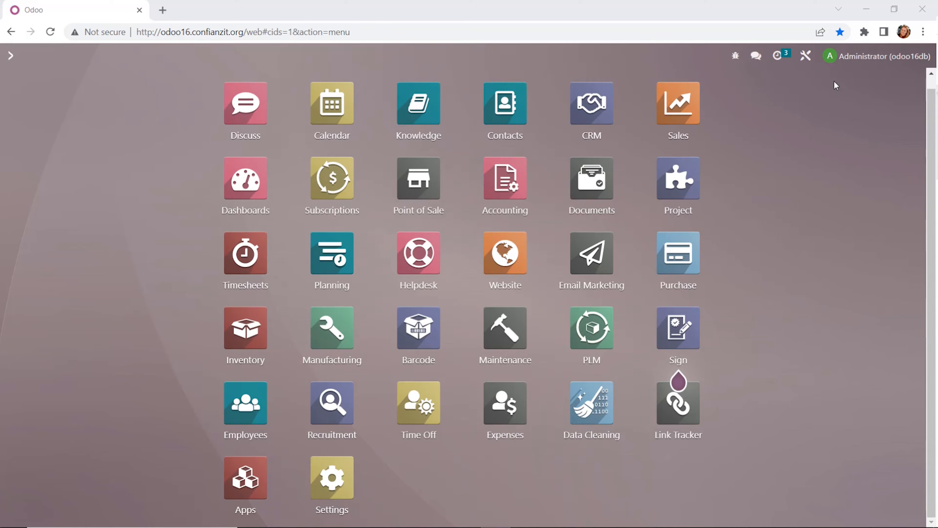
{"action": "left_click", "coordinate": [787, 58]}
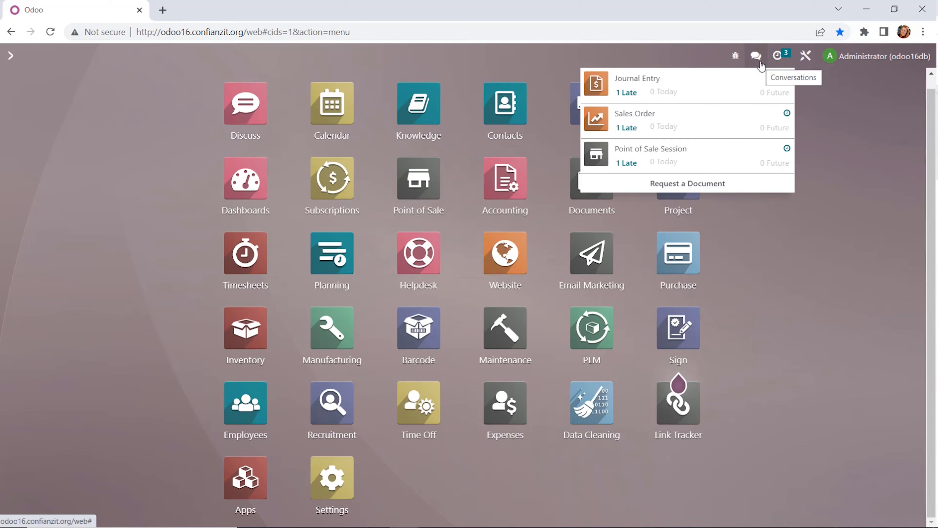
{"action": "left_click", "coordinate": [757, 56]}
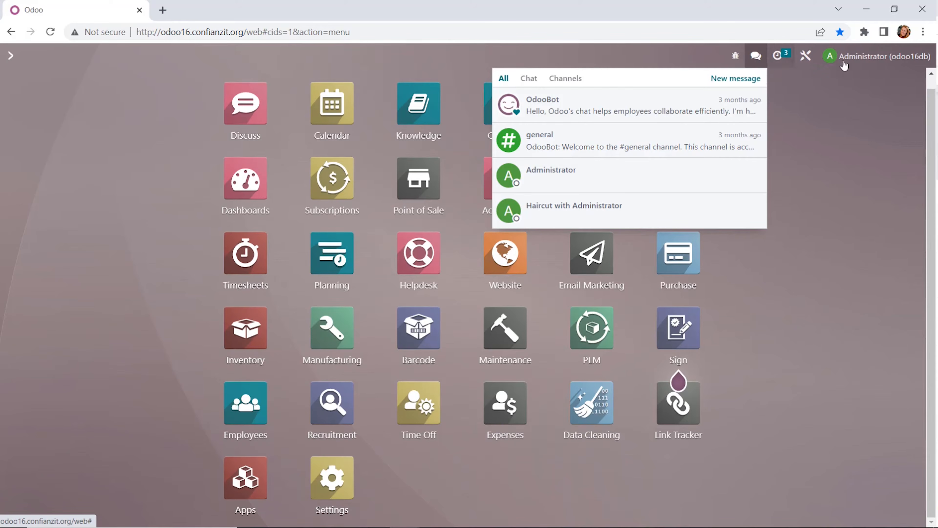
Step: Turn dark mode on from the user menu and then turn it off again
{"action": "left_click", "coordinate": [884, 66]}
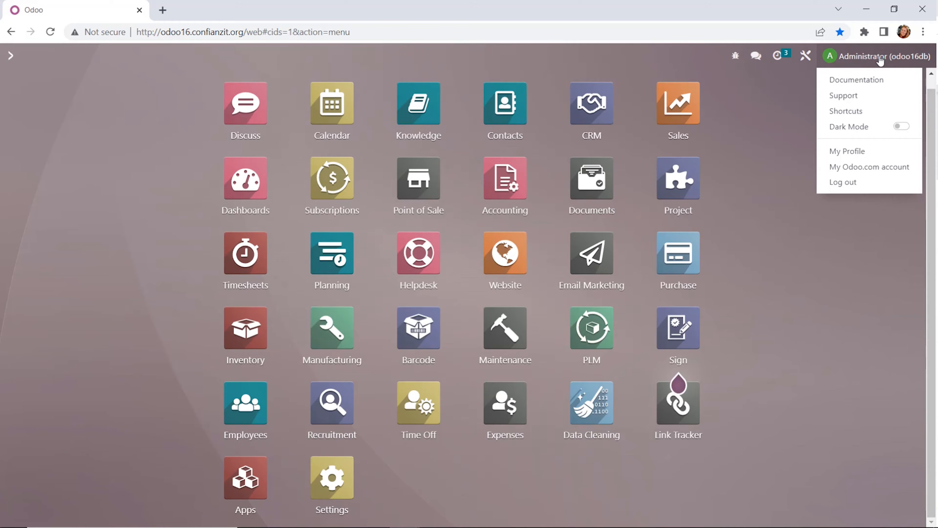
{"action": "left_click", "coordinate": [902, 127]}
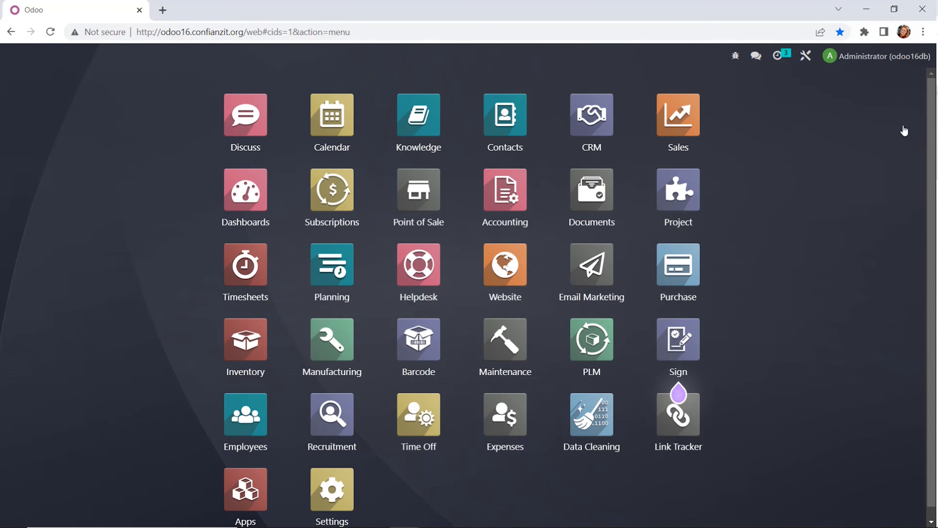
{"action": "left_click", "coordinate": [907, 57]}
{"action": "left_click", "coordinate": [906, 127]}
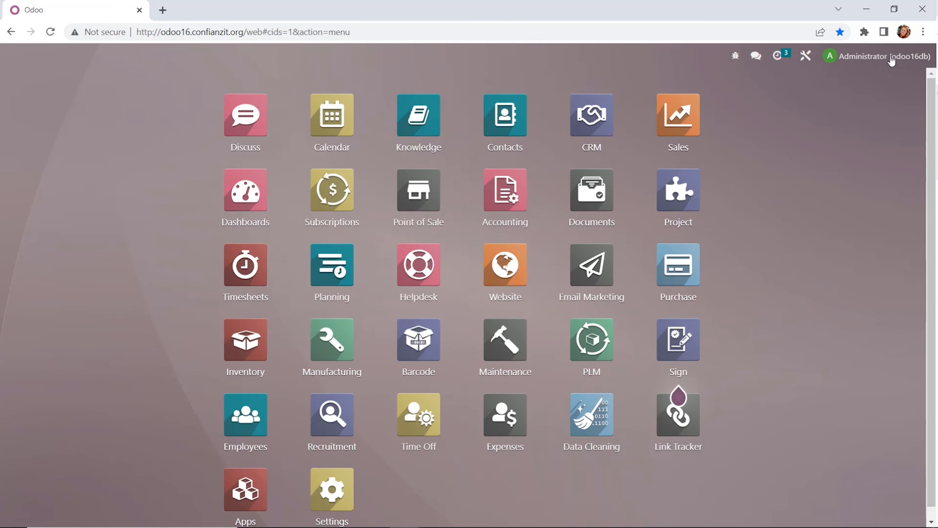
Step: Open My Profile and browse the Account Security and Work Information tabs
{"action": "left_click", "coordinate": [887, 56]}
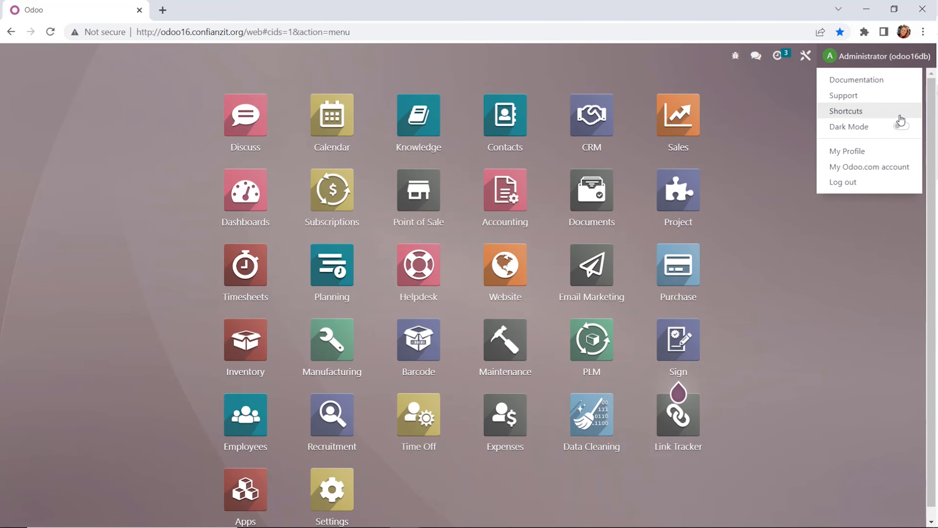
{"action": "left_click", "coordinate": [864, 152]}
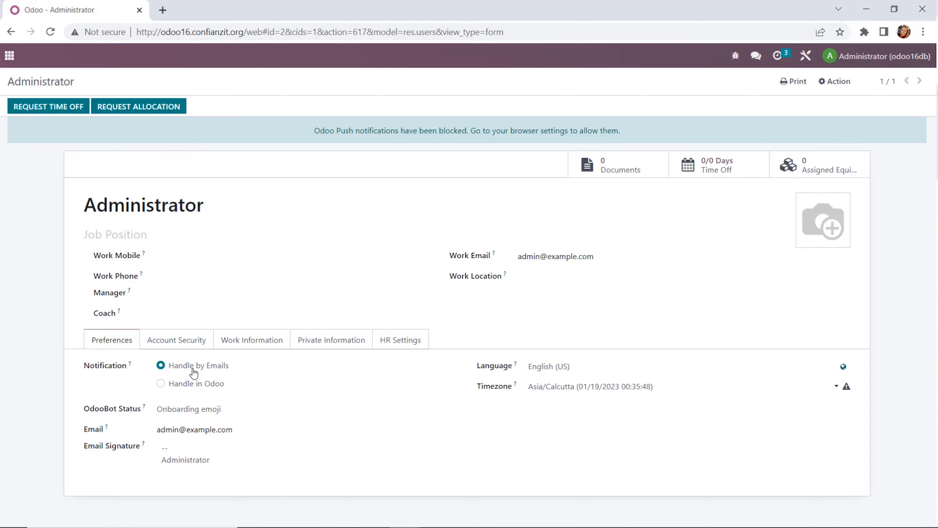
{"action": "left_click", "coordinate": [190, 345]}
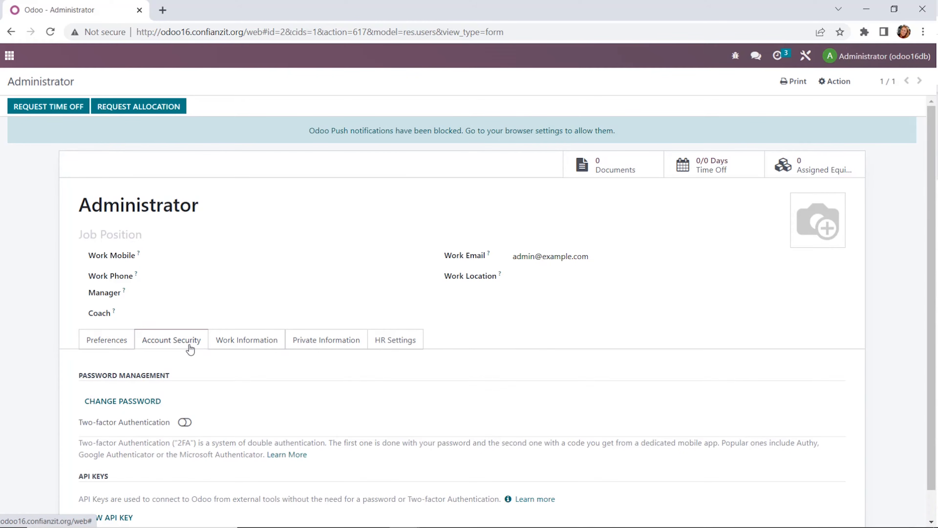
{"action": "left_click", "coordinate": [258, 342]}
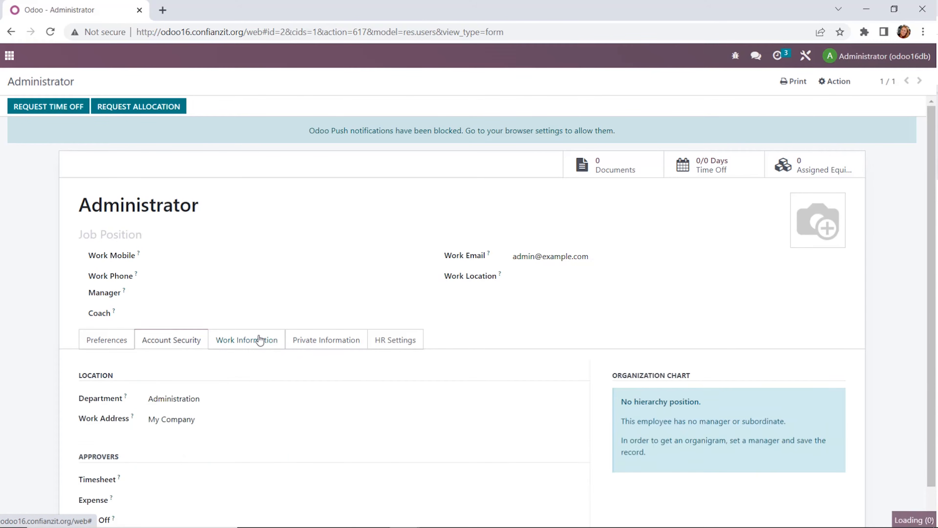
{"action": "scroll", "coordinate": [205, 386], "scroll_direction": "down", "scroll_amount": 1}
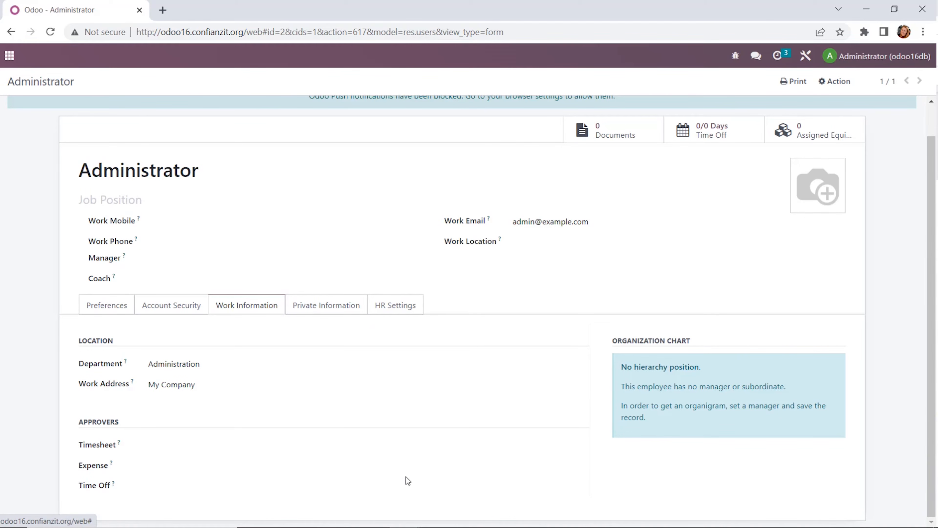
{"action": "scroll", "coordinate": [320, 383], "scroll_direction": "up", "scroll_amount": 1}
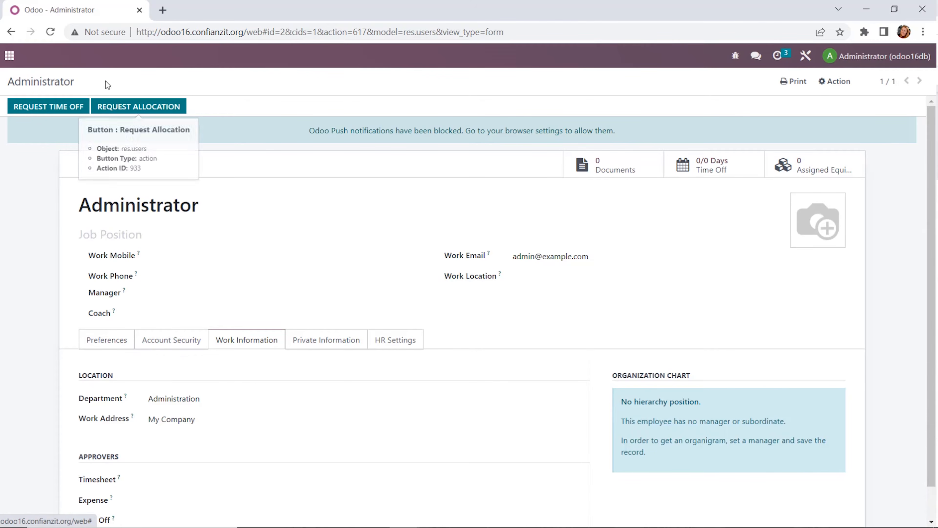
Step: Open the Contacts app from the main menu and switch the contacts to list view
{"action": "left_click", "coordinate": [10, 57]}
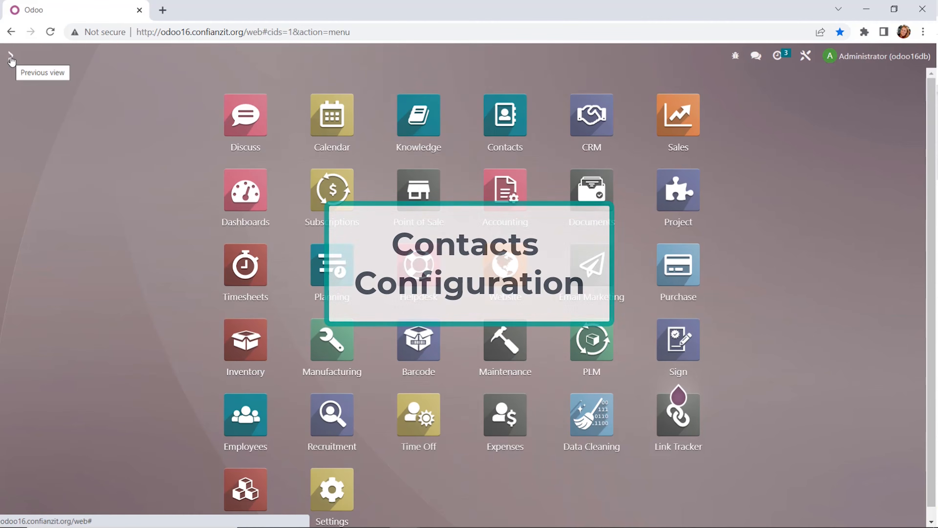
{"action": "left_click", "coordinate": [523, 123]}
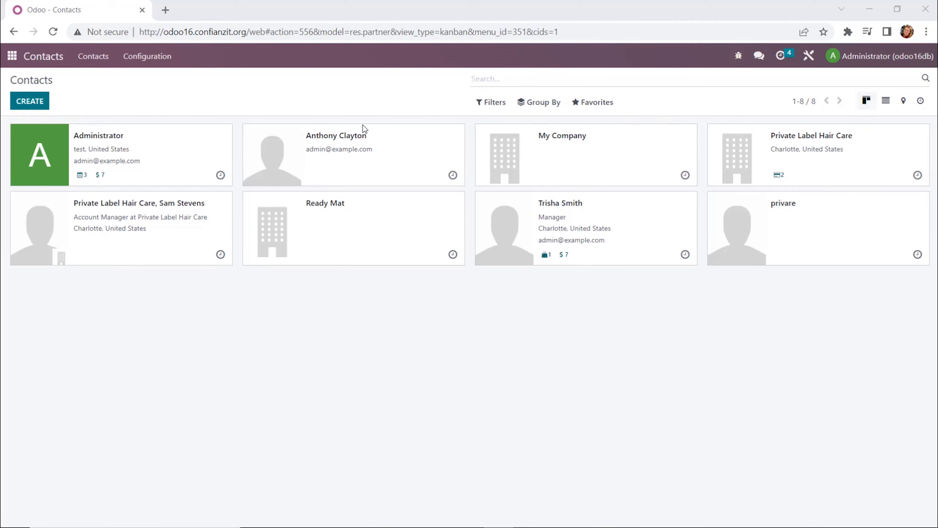
{"action": "left_click", "coordinate": [886, 103]}
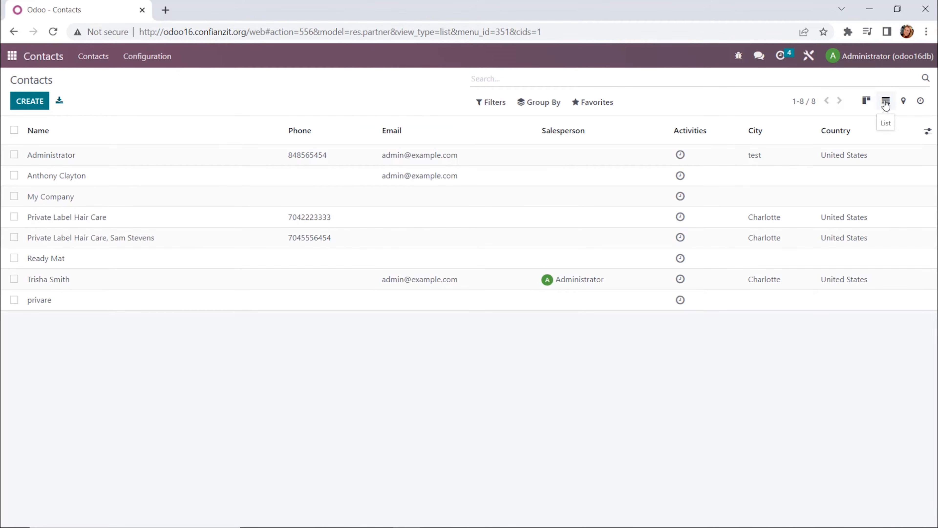
Step: Browse the contacts' filter and group-by options, including the custom group option
{"action": "left_click", "coordinate": [486, 105]}
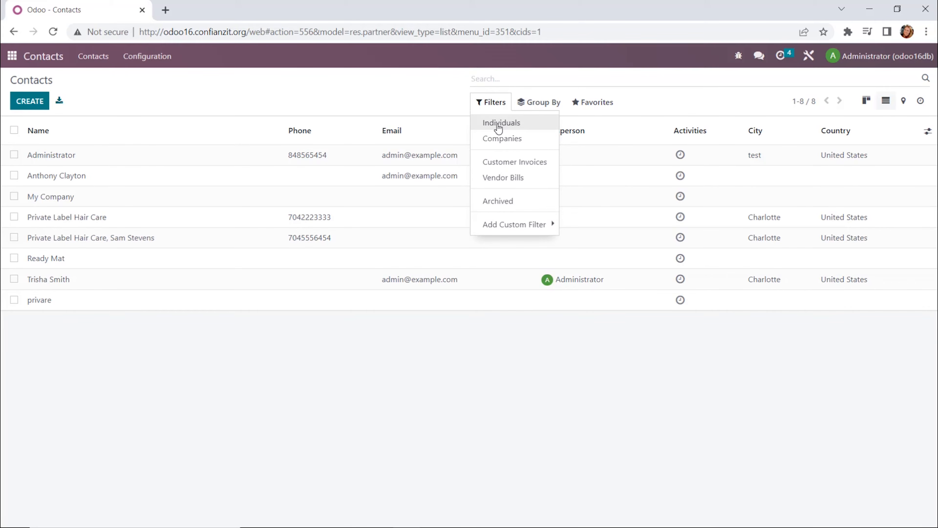
{"action": "left_click", "coordinate": [539, 101]}
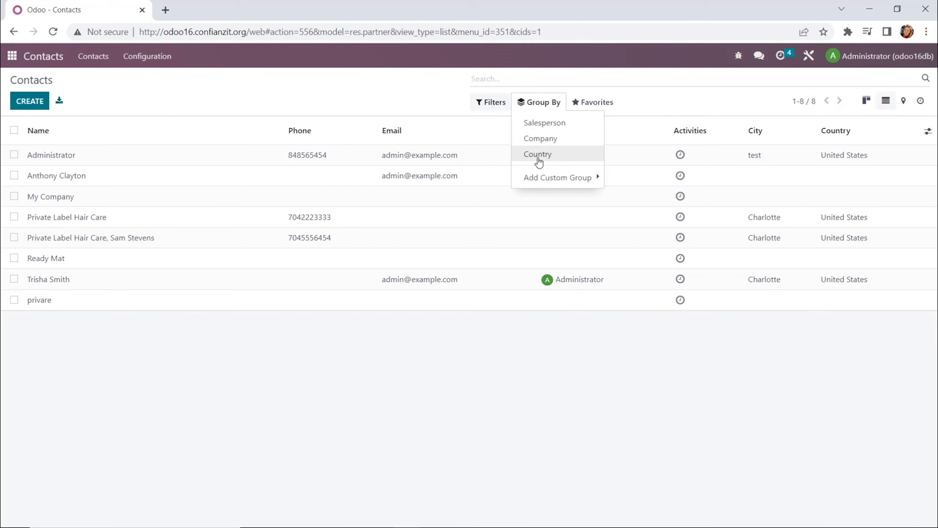
{"action": "left_click", "coordinate": [538, 180]}
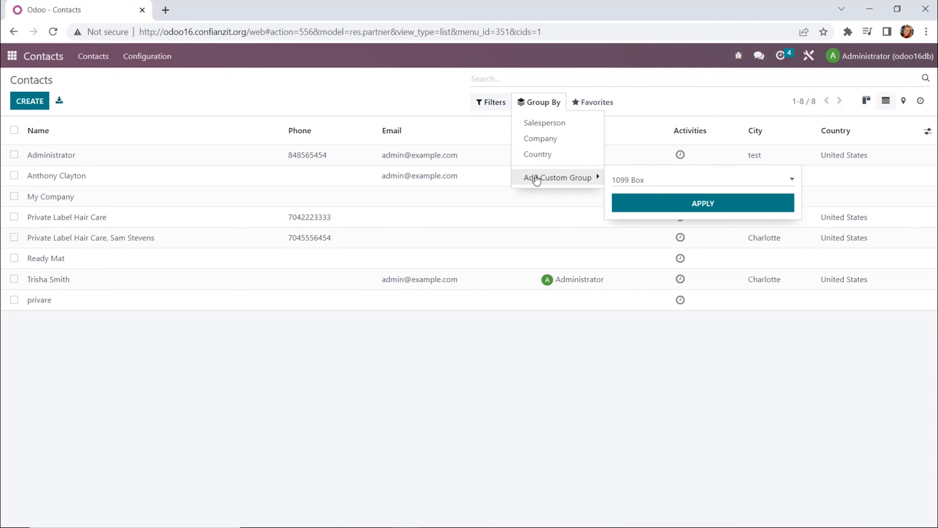
{"action": "left_click", "coordinate": [504, 104]}
{"action": "left_click", "coordinate": [512, 84]}
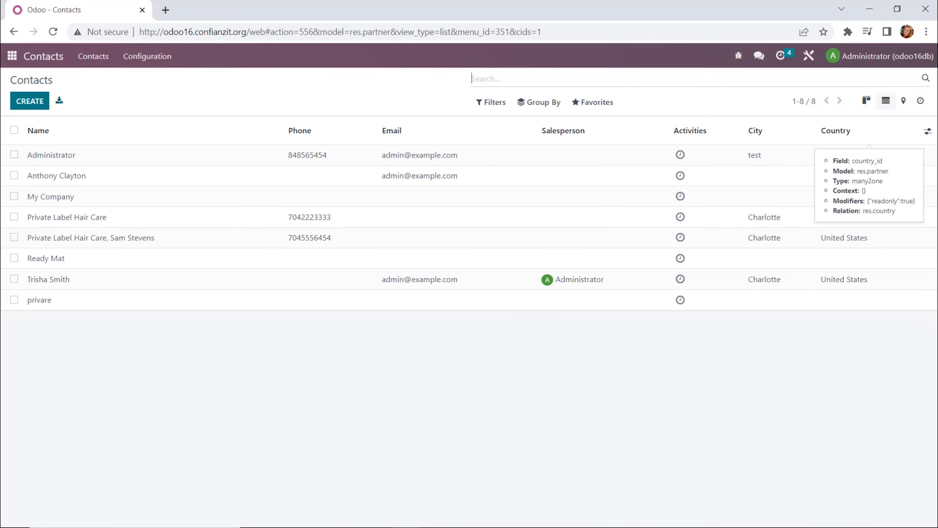
Step: Search the contacts by name for Private and open the Private Label Hair Care company
{"action": "type", "text": "Private"}
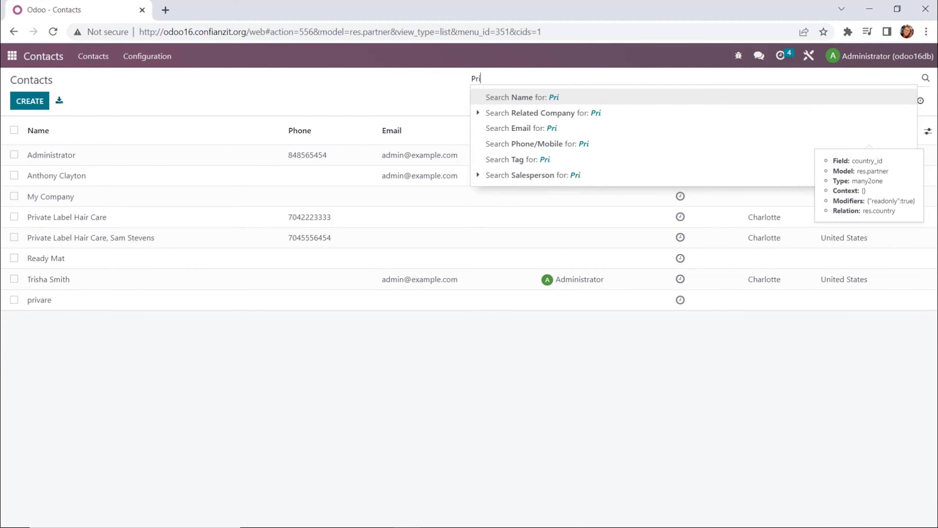
{"action": "key", "text": "Return"}
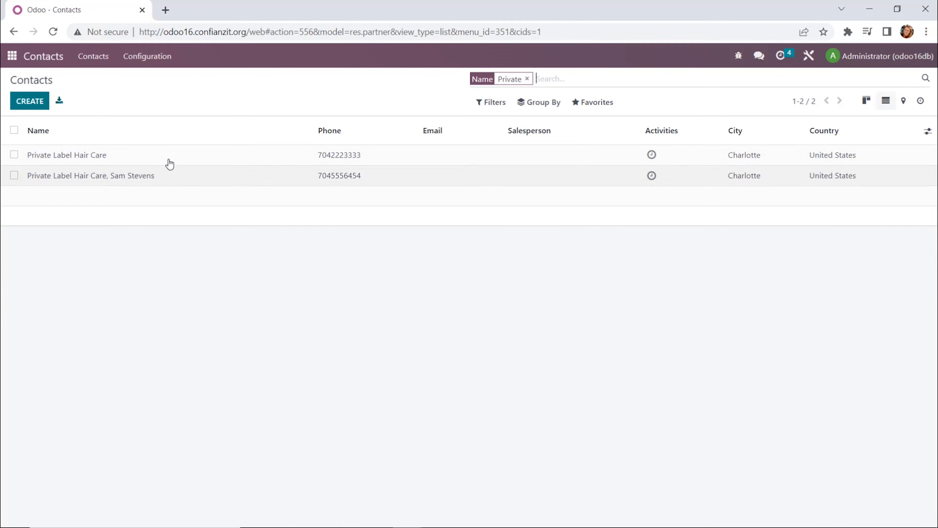
{"action": "left_click", "coordinate": [86, 162]}
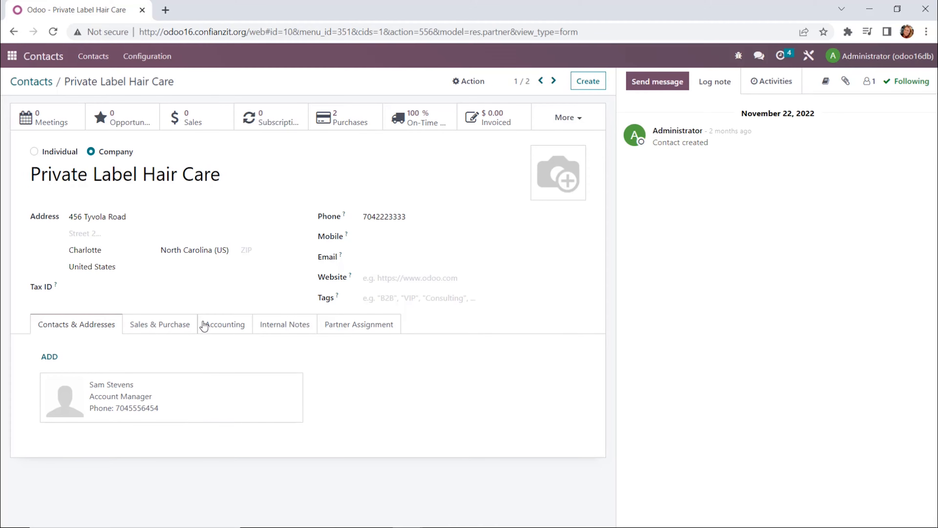
Step: Browse the company's Sales & Purchase, Accounting, Internal Notes and Partner Assignment tabs
{"action": "left_click", "coordinate": [180, 330]}
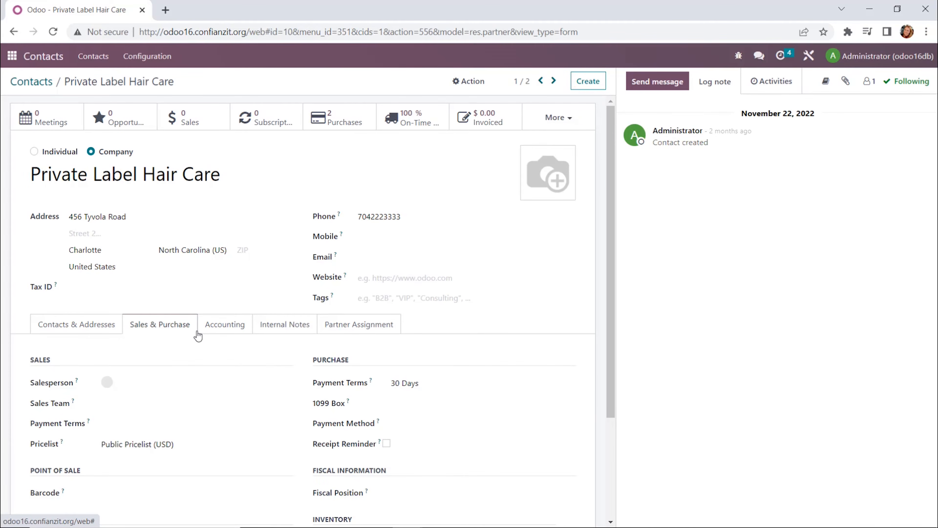
{"action": "scroll", "coordinate": [207, 332], "scroll_direction": "down", "scroll_amount": 3}
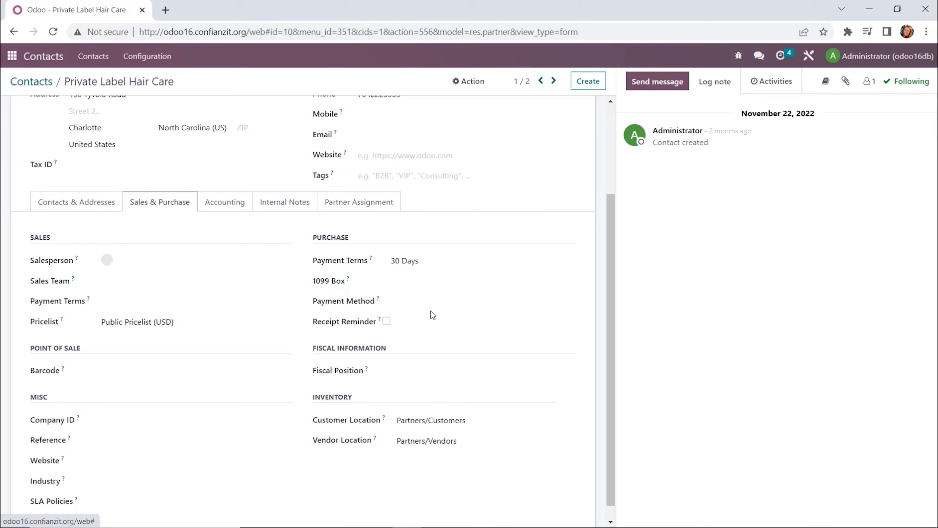
{"action": "left_click", "coordinate": [230, 208]}
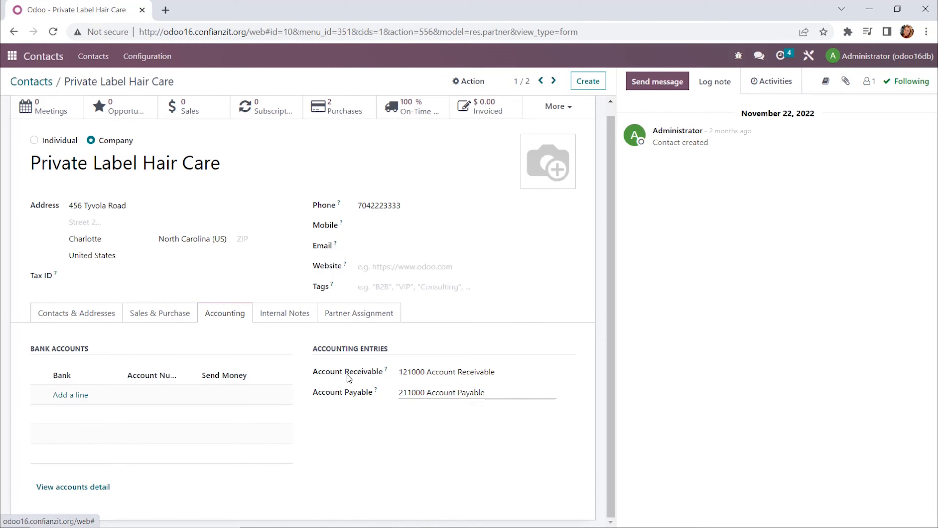
{"action": "left_click", "coordinate": [303, 317]}
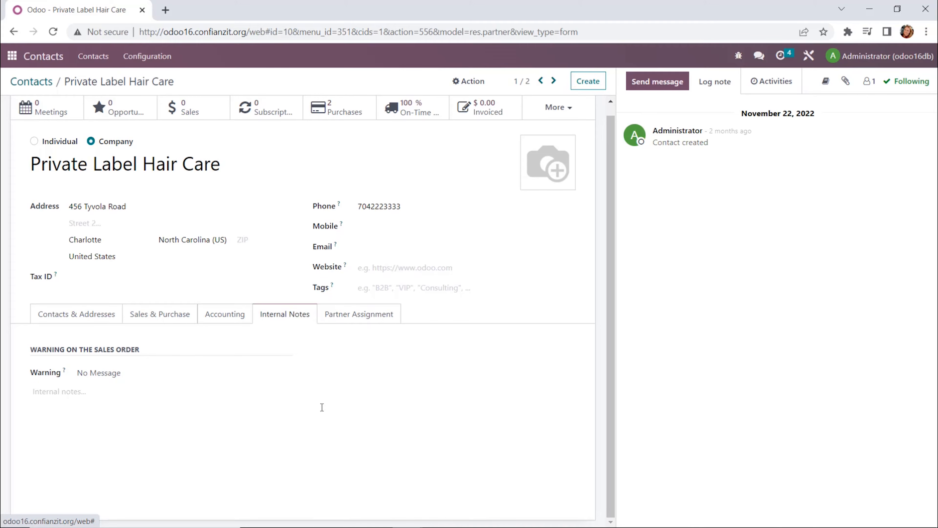
{"action": "left_click", "coordinate": [347, 326]}
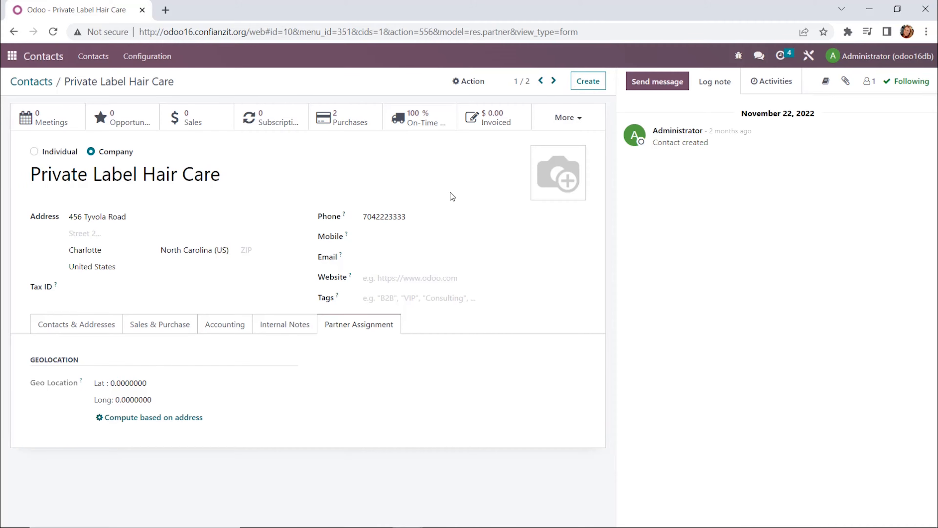
Step: Open the company's purchases, view purchase order P00006 and its receipt, then return to the contact
{"action": "left_click", "coordinate": [356, 129]}
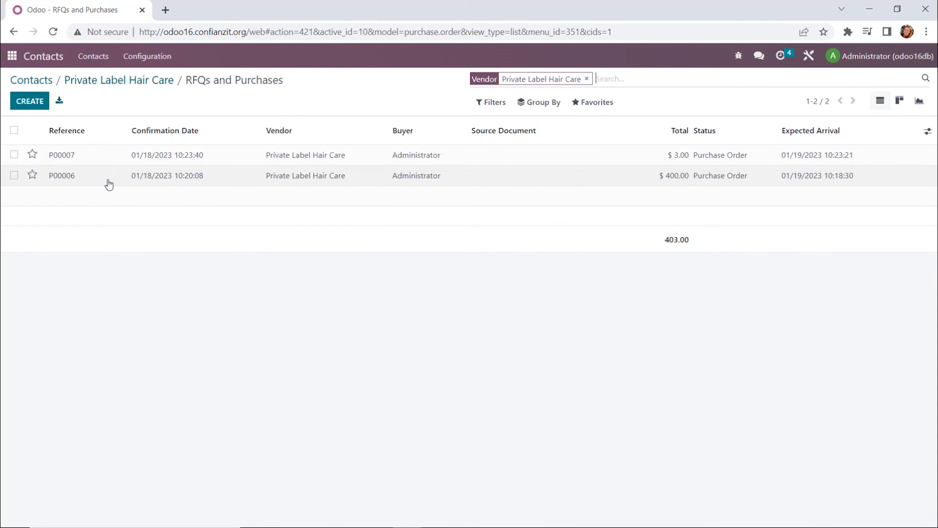
{"action": "left_click", "coordinate": [70, 182]}
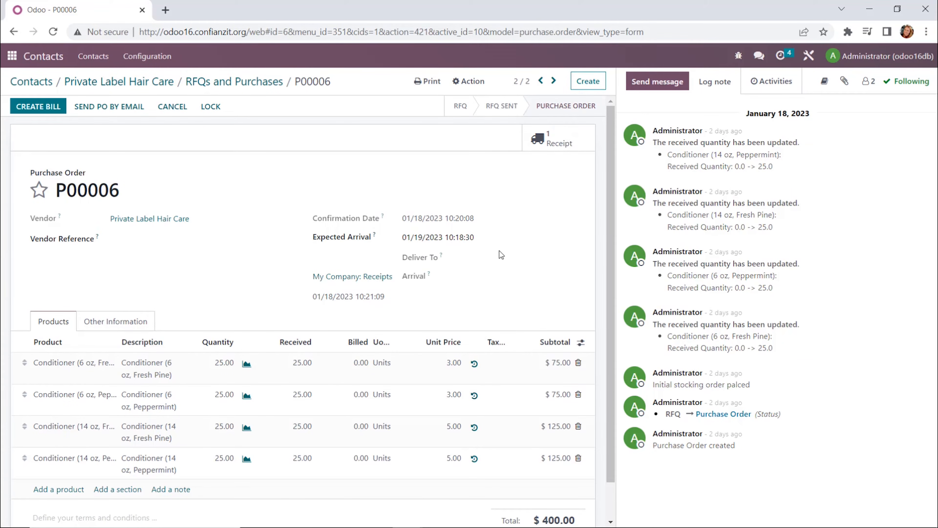
{"action": "left_click", "coordinate": [556, 150]}
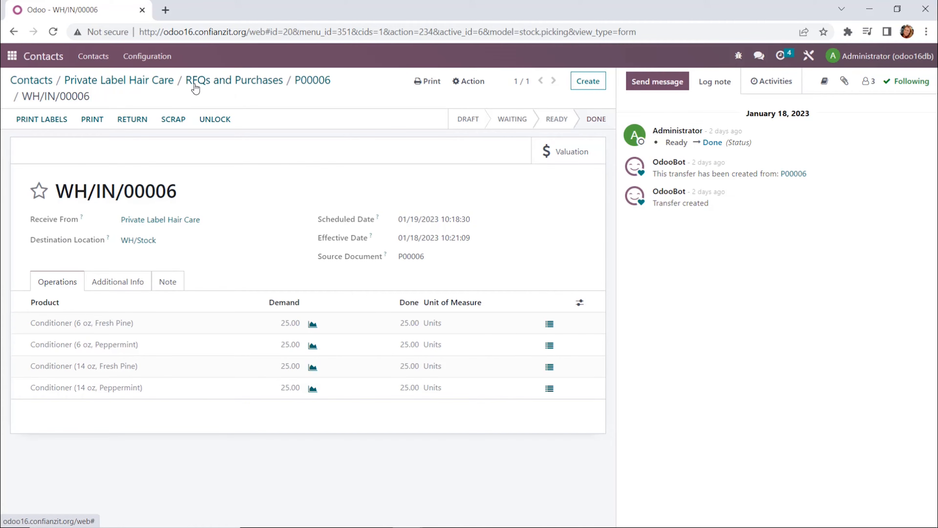
{"action": "left_click", "coordinate": [95, 82]}
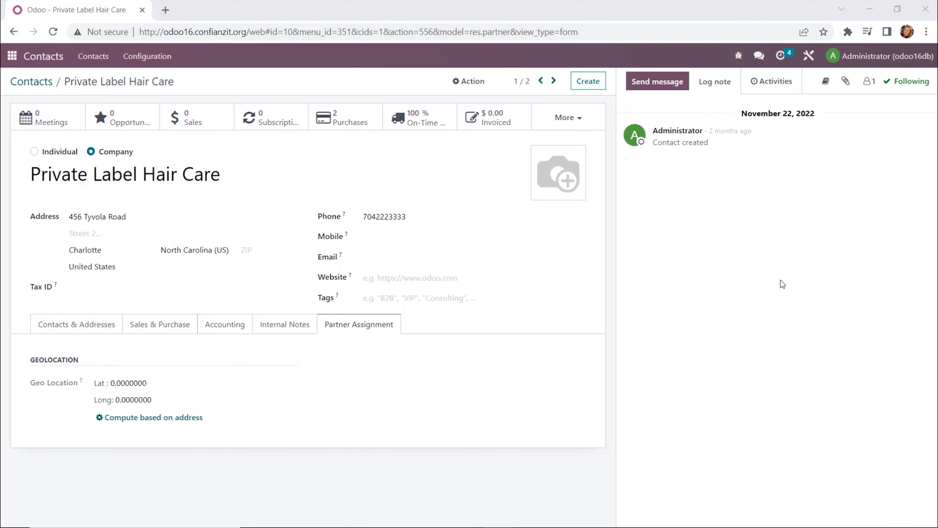
Step: Log an internal note on the contact: "Spoke with Sam about new pricing coming out soon."
{"action": "left_click", "coordinate": [672, 93]}
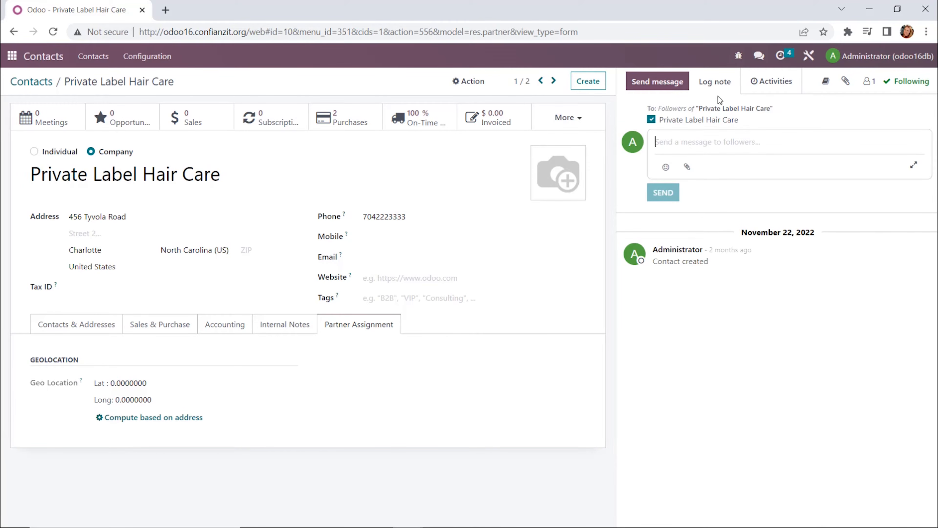
{"action": "left_click", "coordinate": [730, 85]}
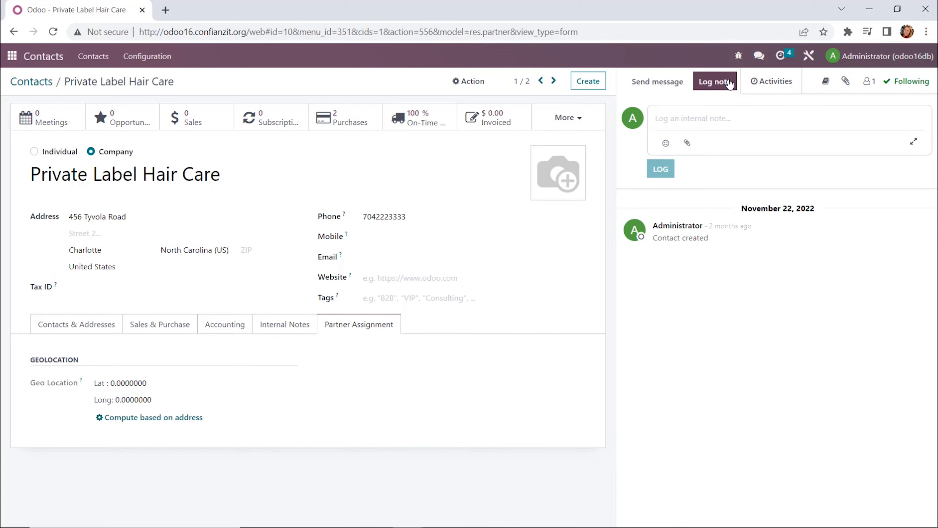
{"action": "type", "text": "@"}
{"action": "key", "text": "BackSpace"}
{"action": "type", "text": "Spoke with Sa"}
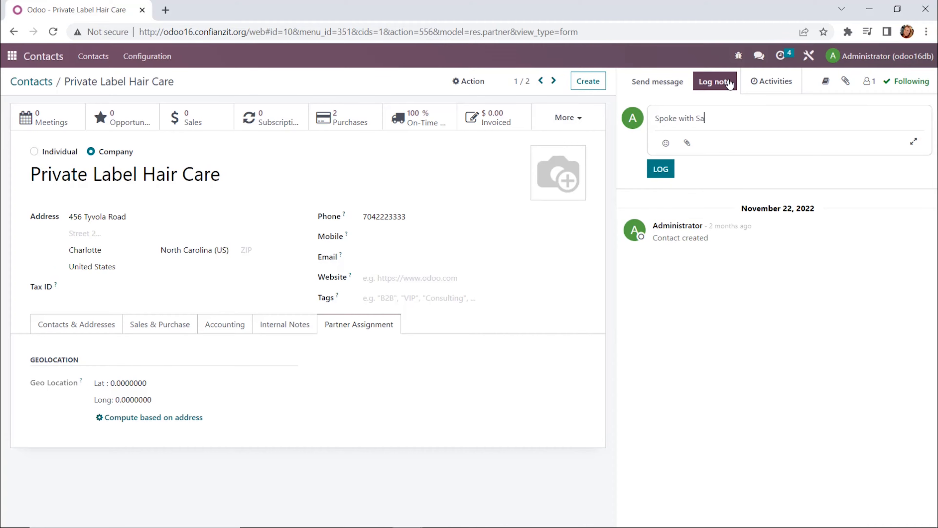
{"action": "type", "text": "m about new pricing come"}
{"action": "key", "text": "BackSpace"}
{"action": "key", "text": "BackSpace"}
{"action": "type", "text": "ing o"}
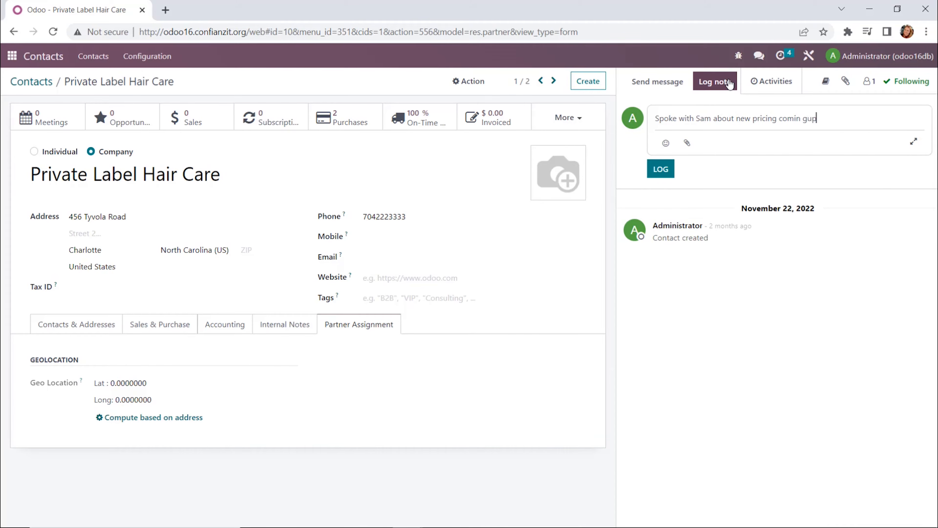
{"action": "type", "text": "ut soon."}
{"action": "left_click", "coordinate": [667, 169]}
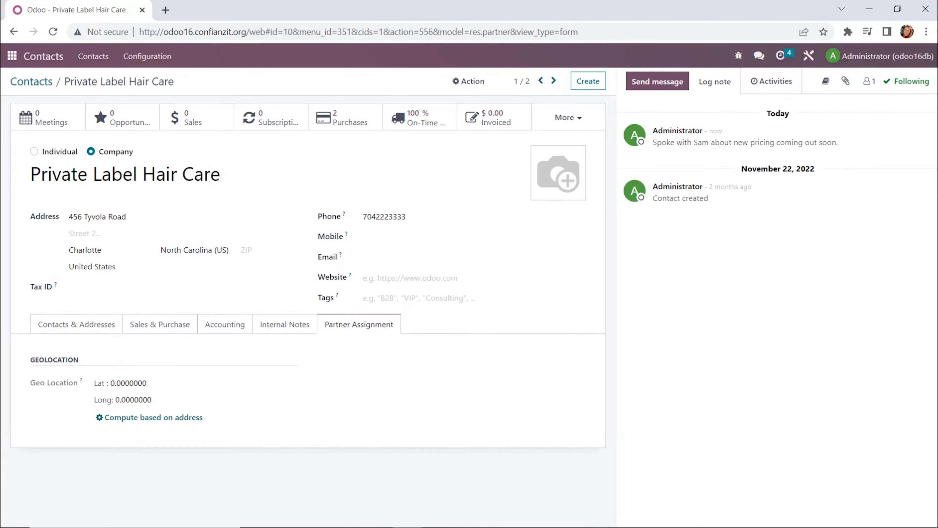
{"action": "left_click", "coordinate": [764, 88]}
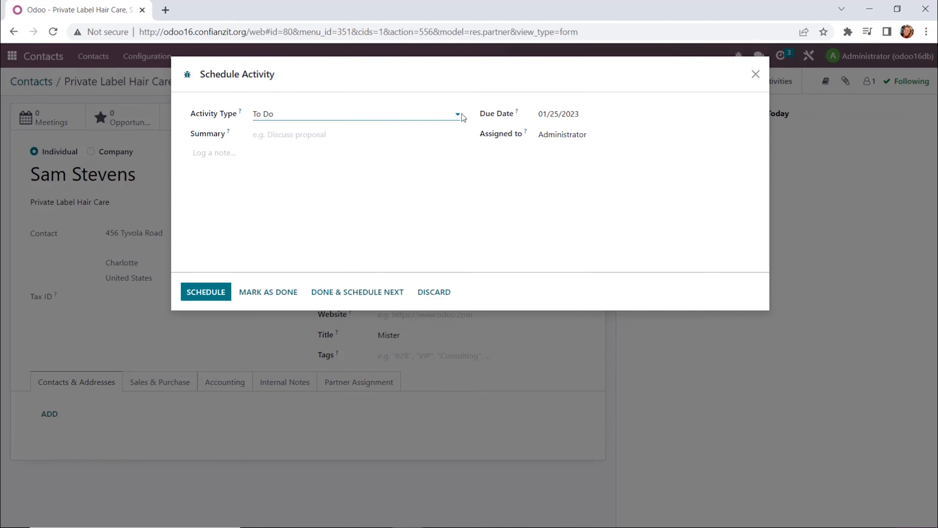
{"action": "left_click", "coordinate": [457, 114]}
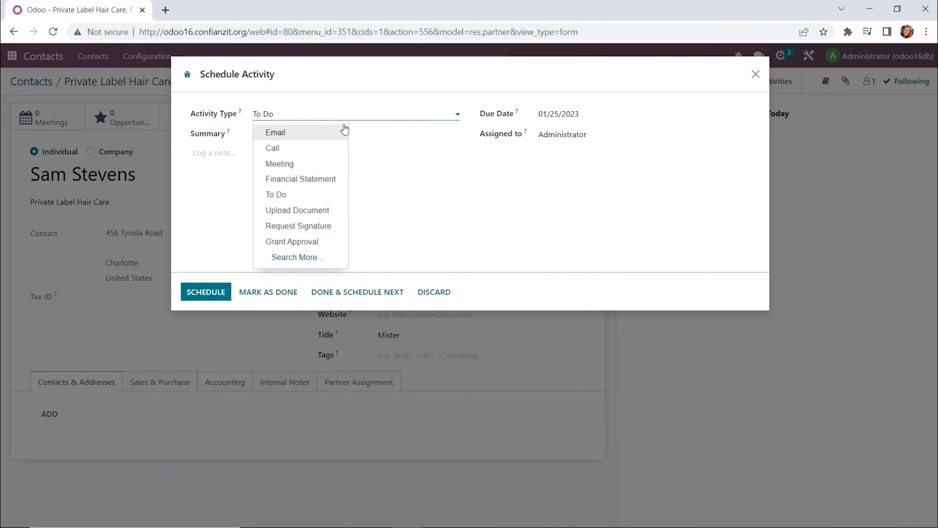
{"action": "left_click", "coordinate": [276, 194]}
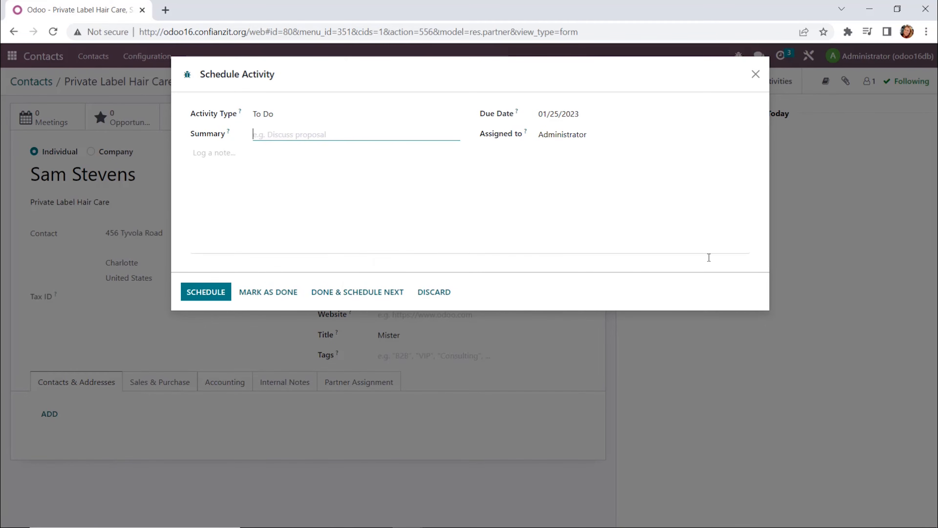
{"action": "type", "text": "F"}
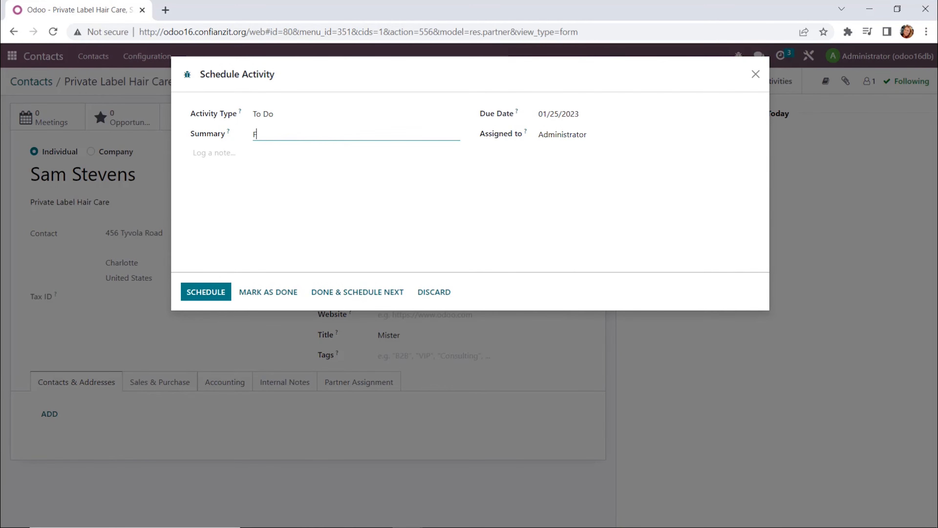
{"action": "type", "text": "ollow up on new pricing with sam"}
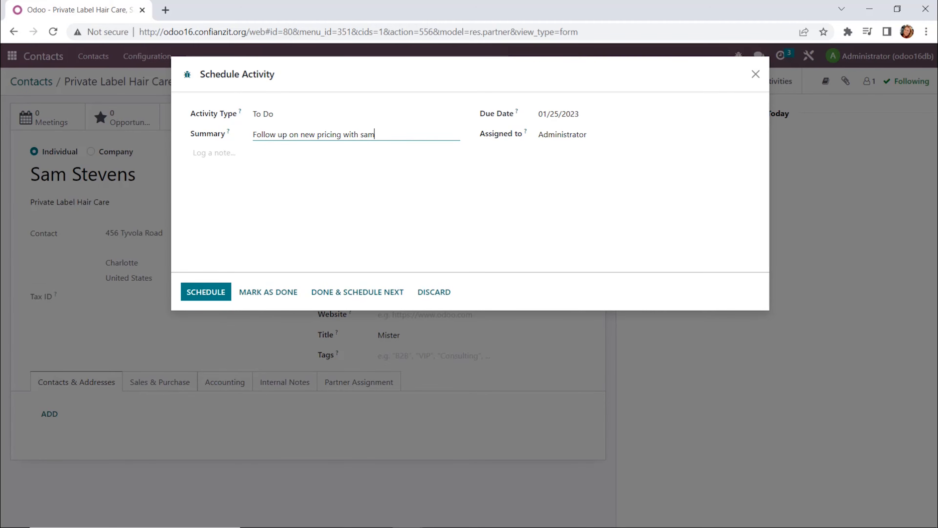
{"action": "key", "text": "BackSpace"}
{"action": "key", "text": "BackSpace"}
{"action": "key", "text": "BackSpace"}
{"action": "type", "text": "Sam"}
{"action": "key", "text": "Tab"}
{"action": "key", "text": "Tab"}
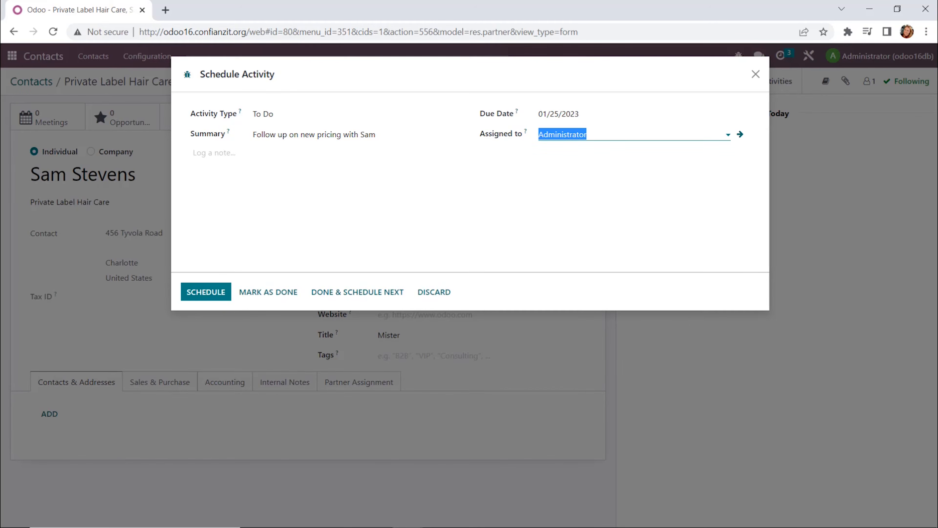
{"action": "key", "text": "Tab"}
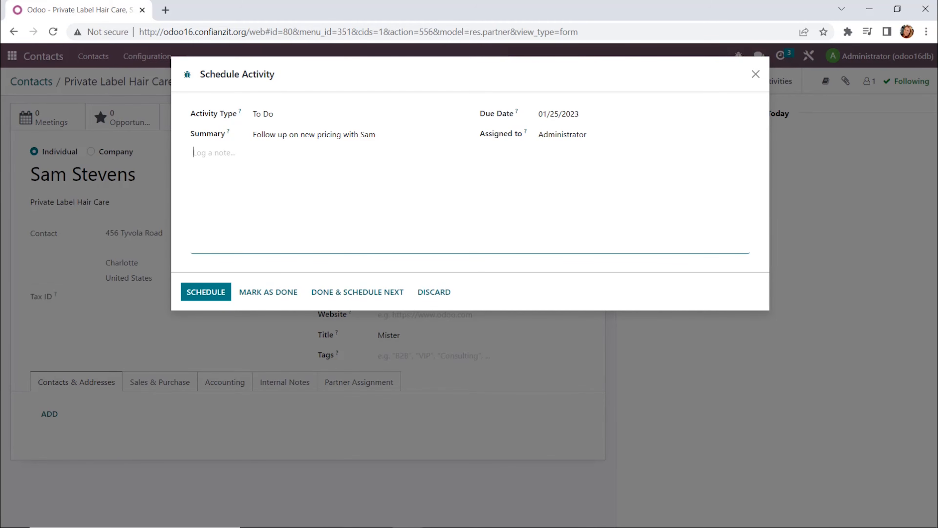
Step: Set the activity's due date to 02/01/2023, add the note "Sam notified me of new price list coming for hair products." and schedule it
{"action": "left_click", "coordinate": [613, 117]}
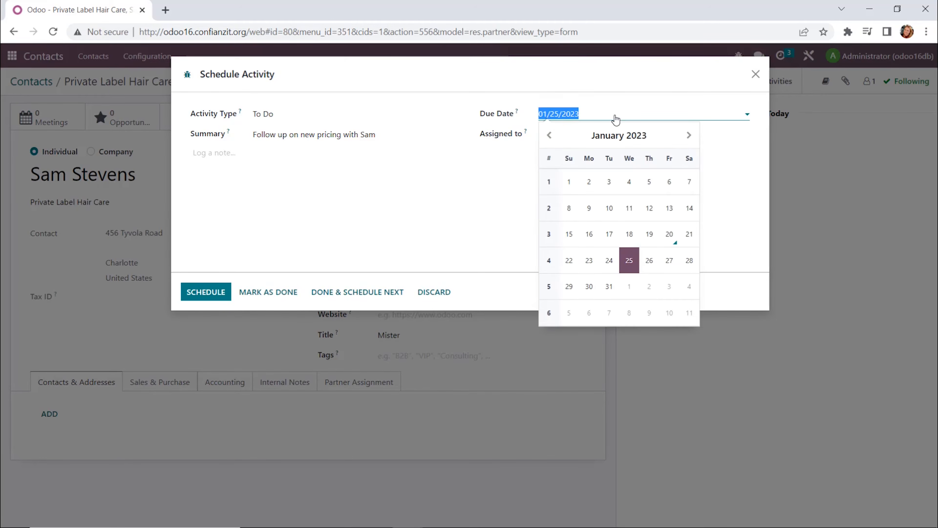
{"action": "left_click", "coordinate": [690, 144]}
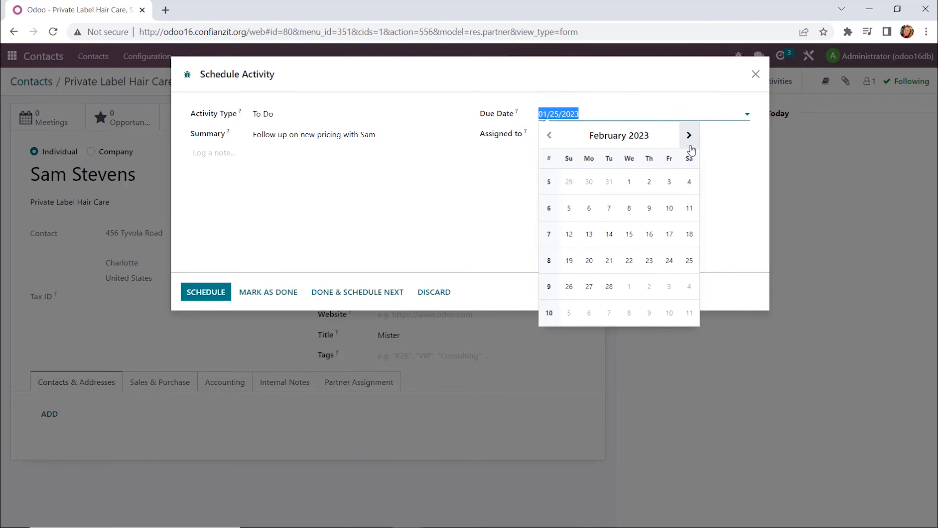
{"action": "left_click", "coordinate": [629, 181]}
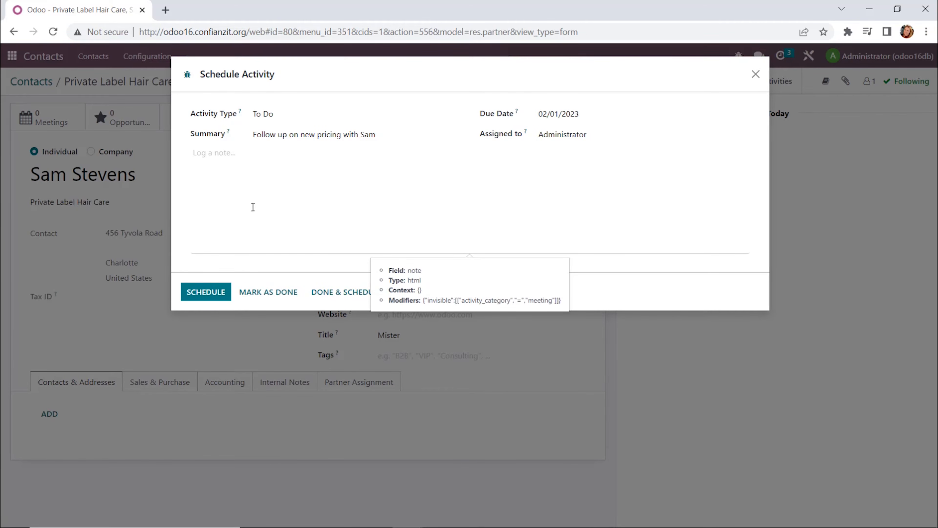
{"action": "left_click", "coordinate": [223, 162]}
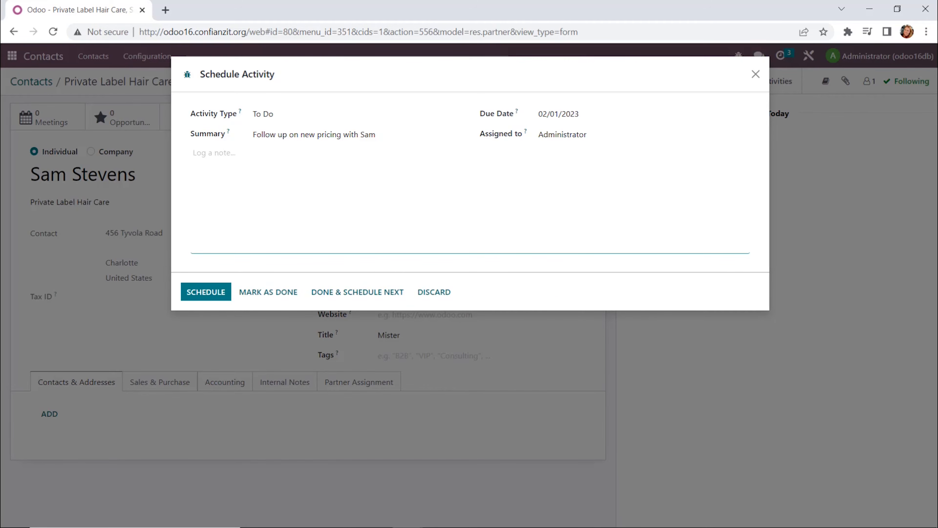
{"action": "type", "text": "Sam notified me of new price list comi"}
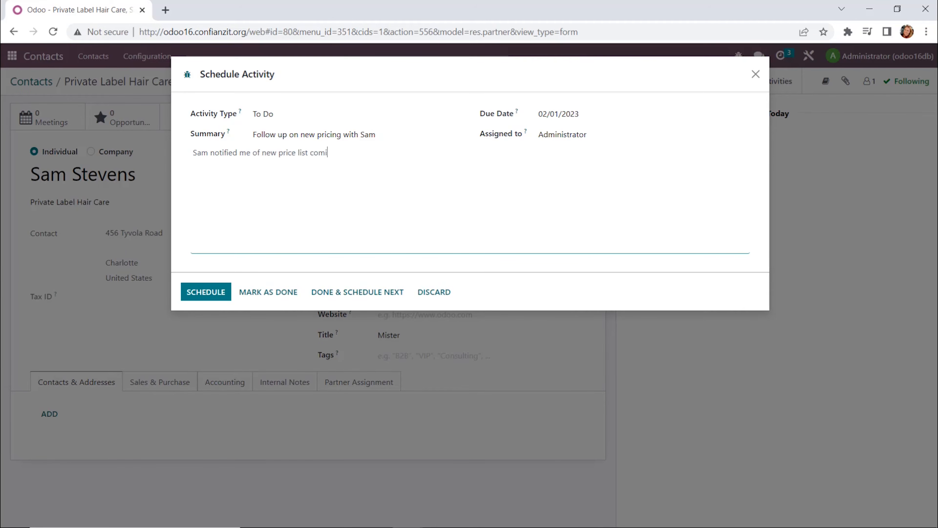
{"action": "type", "text": "ng for hair products."}
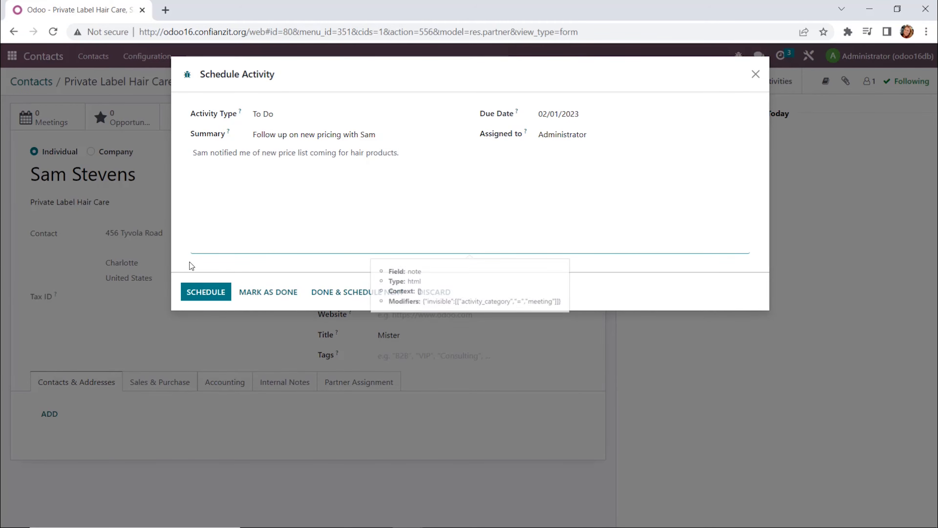
{"action": "left_click", "coordinate": [199, 294]}
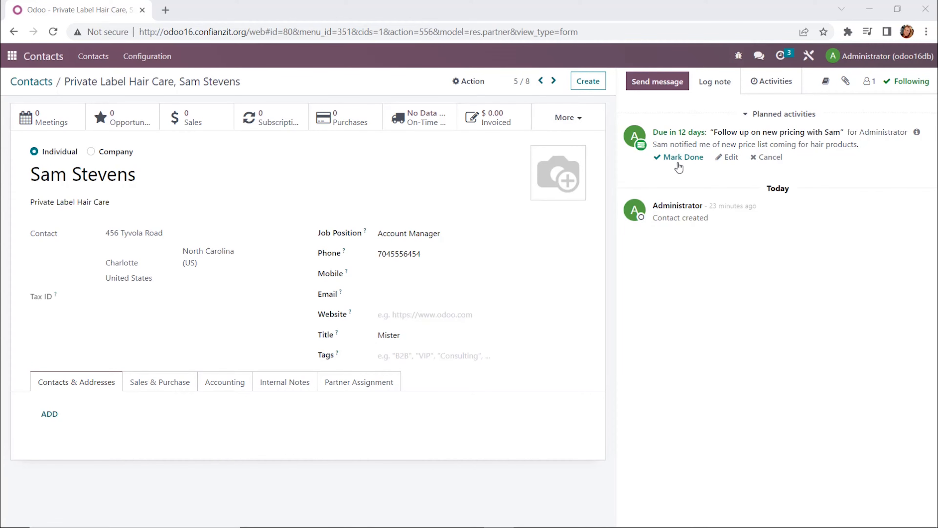
Step: Open the planned activity for editing and close it without changes
{"action": "left_click", "coordinate": [735, 163]}
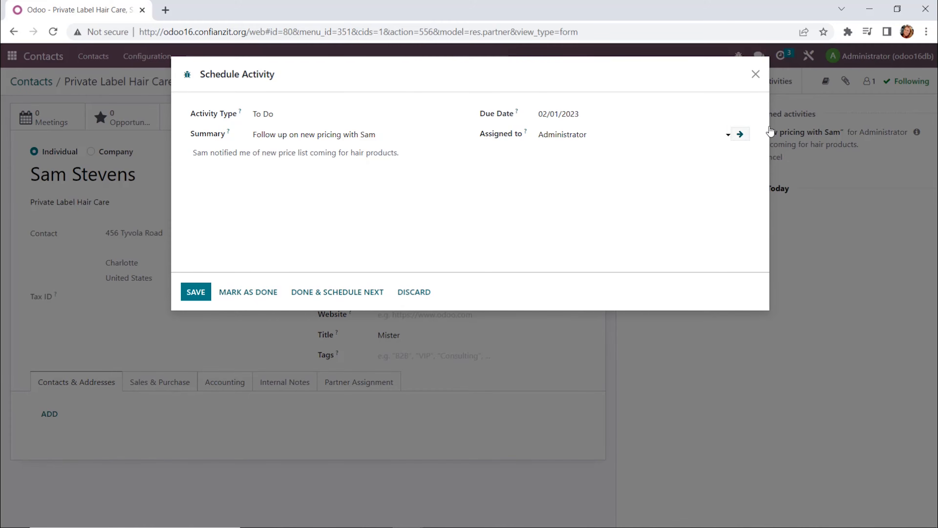
{"action": "left_click", "coordinate": [756, 74]}
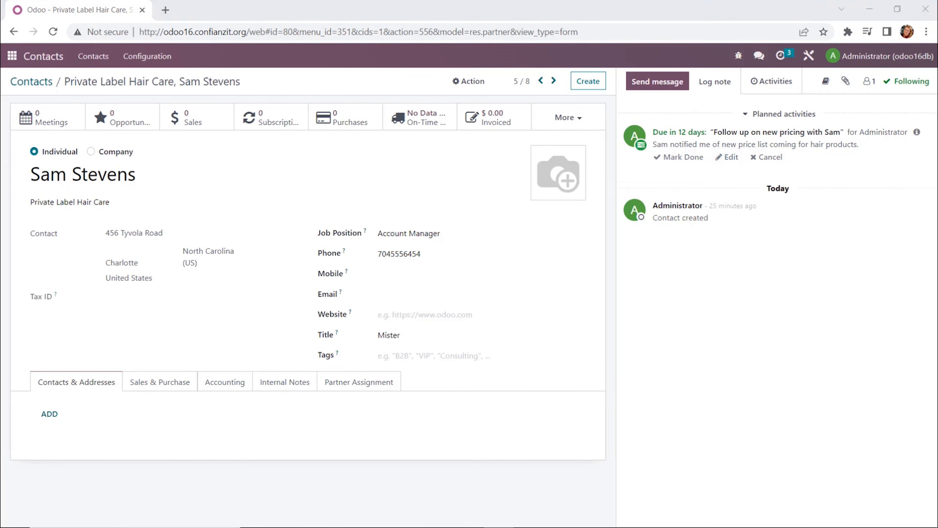
Step: Open the Inventory app from the main menu
{"action": "left_click", "coordinate": [11, 58]}
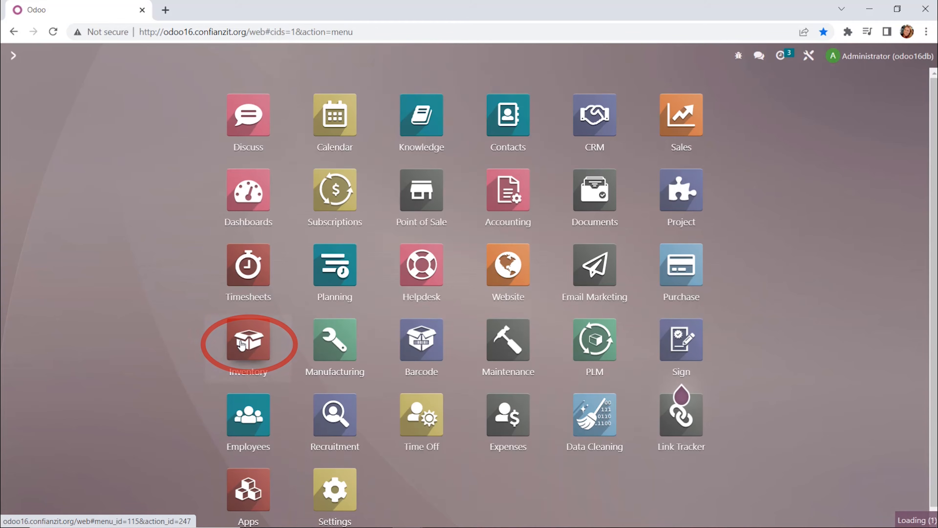
{"action": "left_click", "coordinate": [242, 345]}
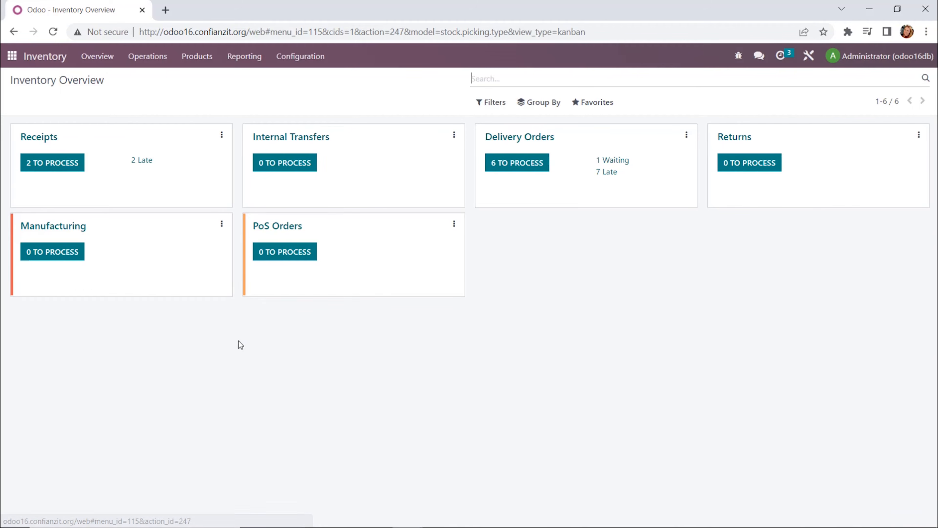
Step: Open the Conditioner product from the Inventory products list
{"action": "left_click", "coordinate": [203, 59]}
{"action": "left_click", "coordinate": [200, 80]}
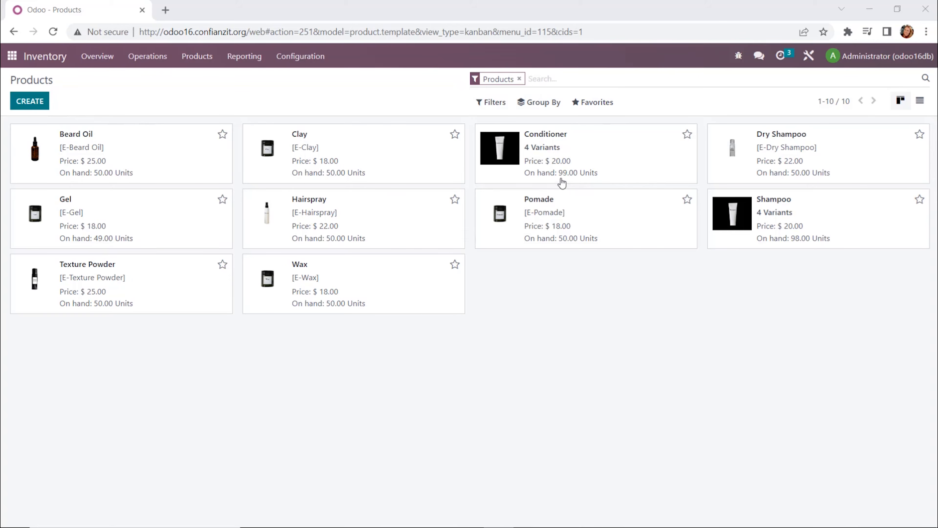
{"action": "left_click", "coordinate": [579, 151]}
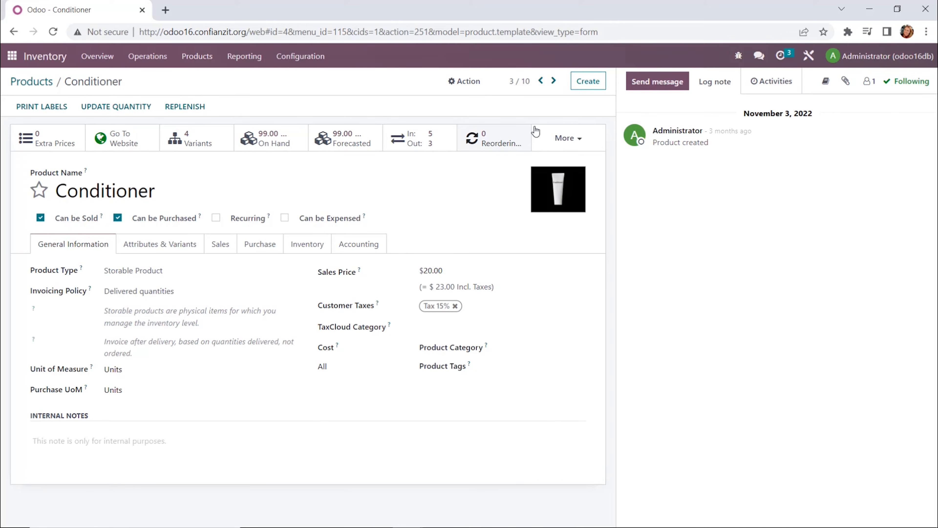
Step: Expand the product's additional smart buttons and close the list again
{"action": "left_click", "coordinate": [584, 137]}
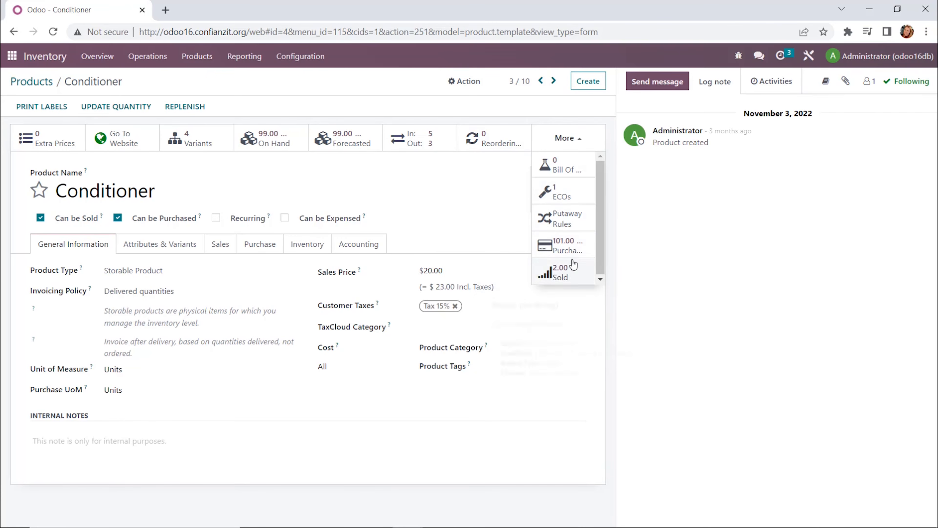
{"action": "left_click", "coordinate": [468, 191]}
{"action": "mouse_move", "coordinate": [544, 211]}
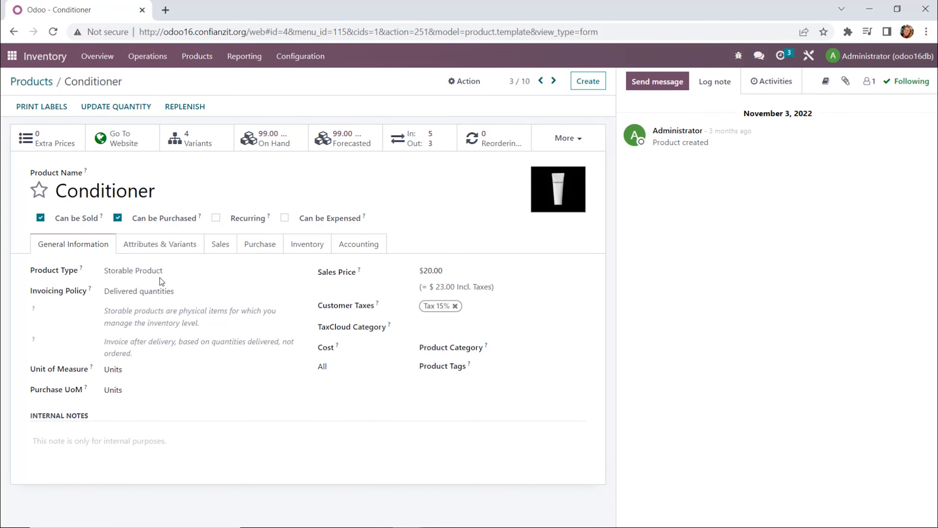
Step: Set the Conditioner's product type to Storable Product and its product category to All
{"action": "left_click", "coordinate": [216, 272]}
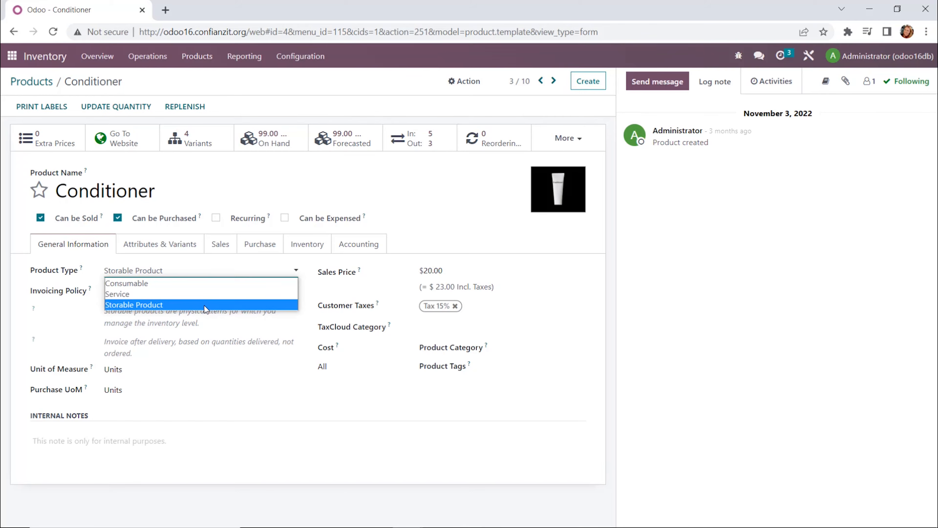
{"action": "left_click", "coordinate": [206, 305]}
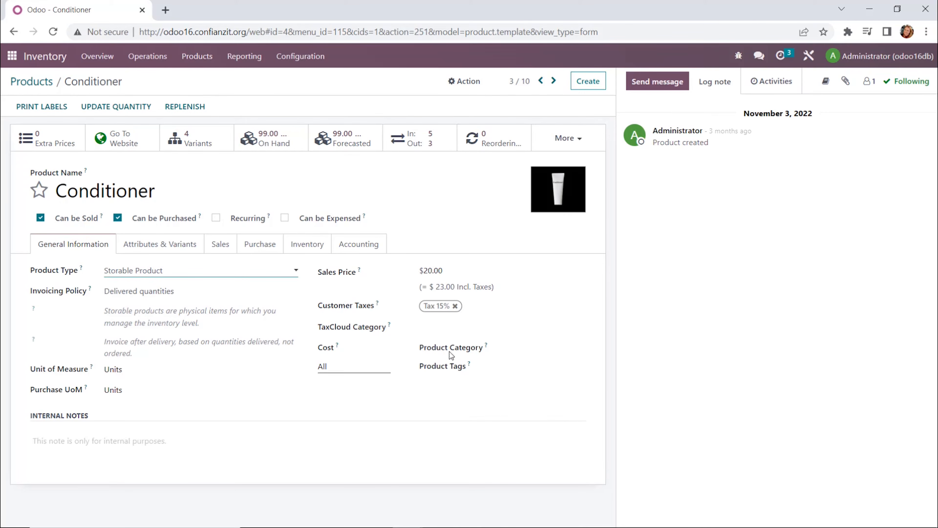
{"action": "mouse_move", "coordinate": [337, 344]}
{"action": "left_click", "coordinate": [385, 343]}
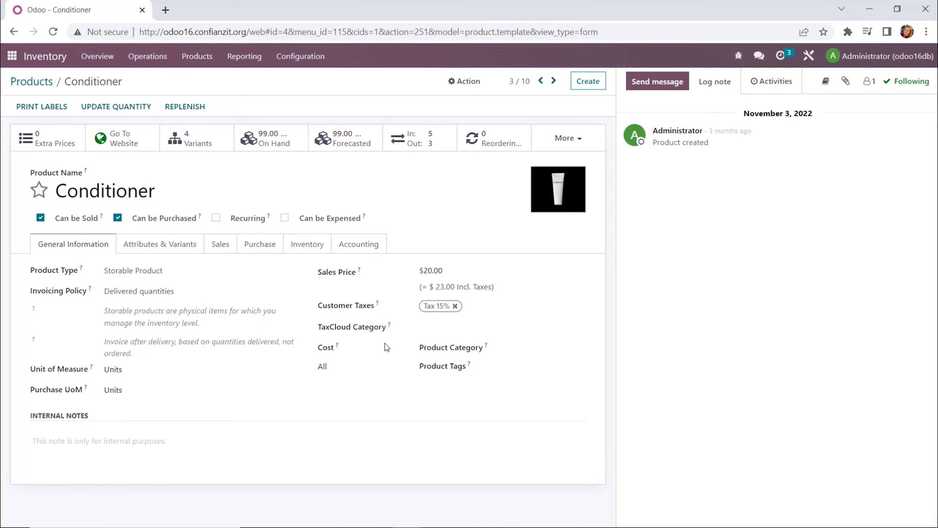
{"action": "left_click", "coordinate": [380, 366]}
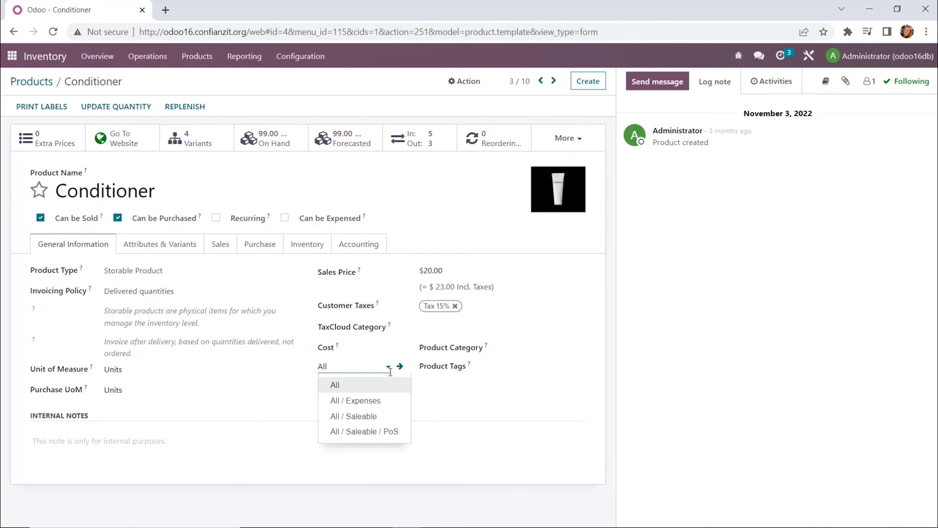
{"action": "left_click", "coordinate": [390, 386]}
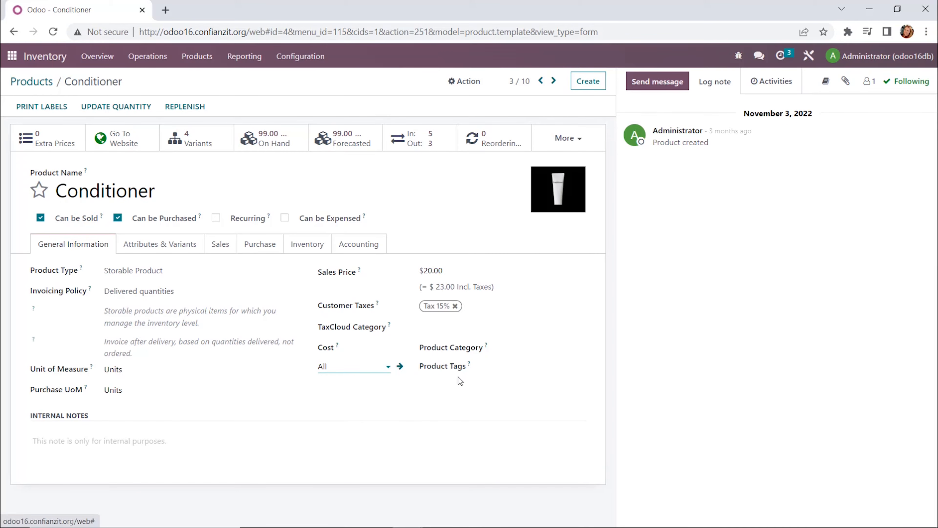
{"action": "mouse_move", "coordinate": [474, 367]}
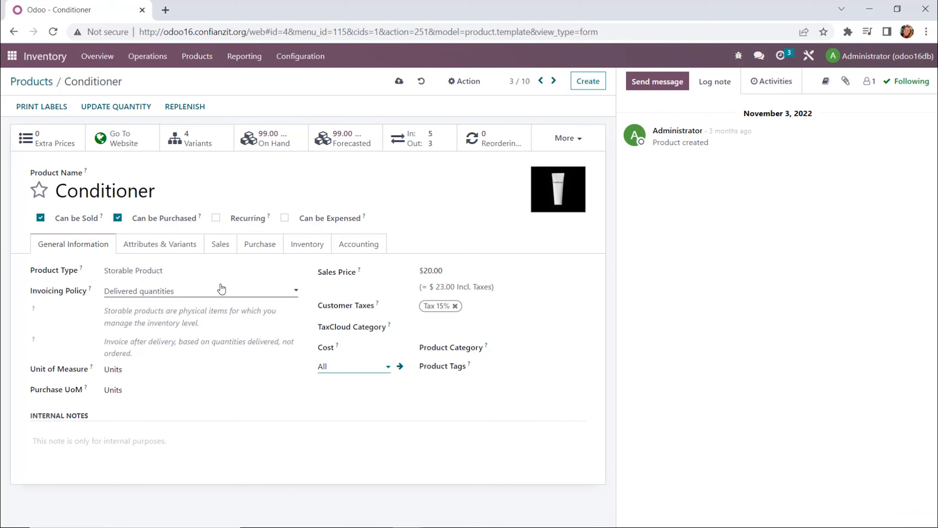
Step: Open the product's attributes and variants, view the Size attribute's variant values, and return to the product
{"action": "left_click", "coordinate": [173, 254]}
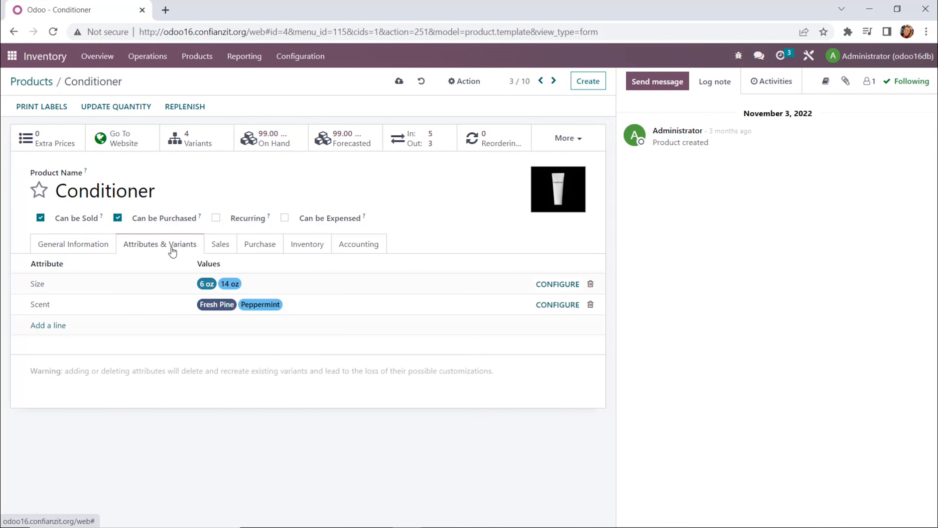
{"action": "mouse_move", "coordinate": [147, 263]}
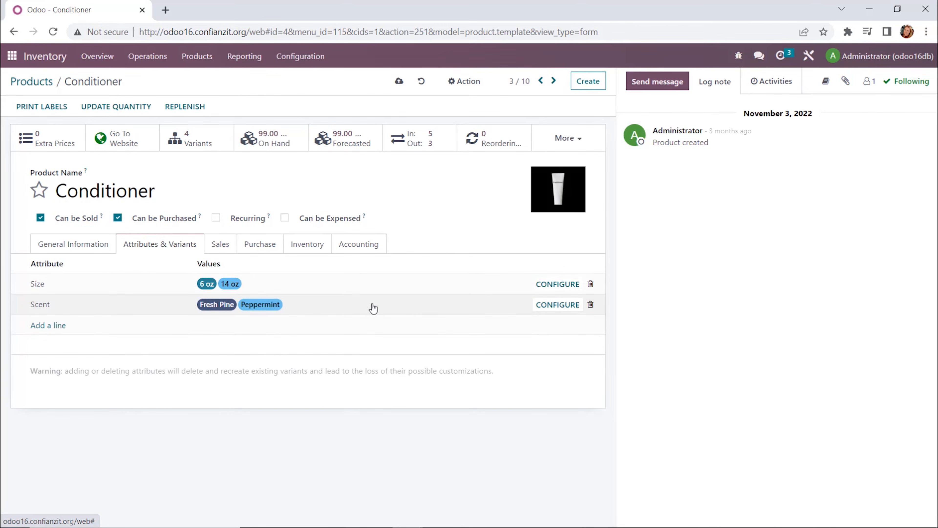
{"action": "left_click", "coordinate": [548, 285]}
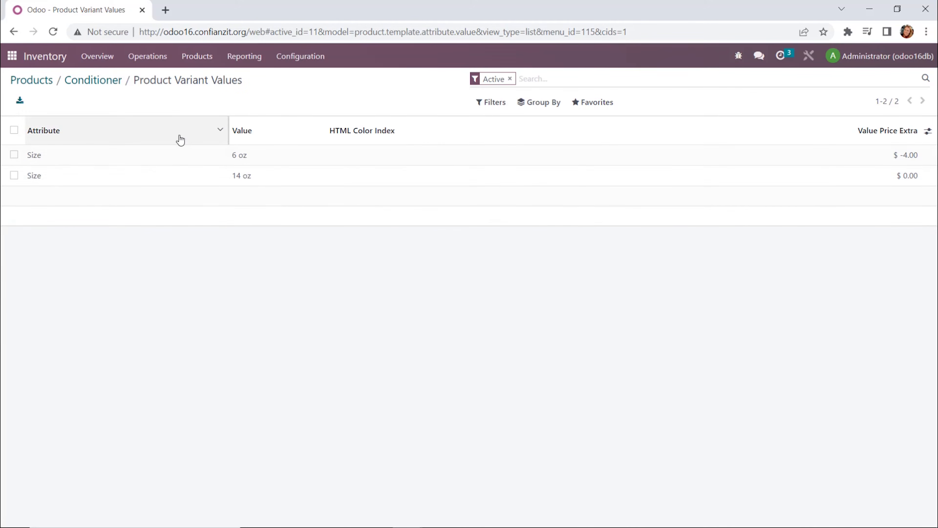
{"action": "left_click", "coordinate": [125, 82]}
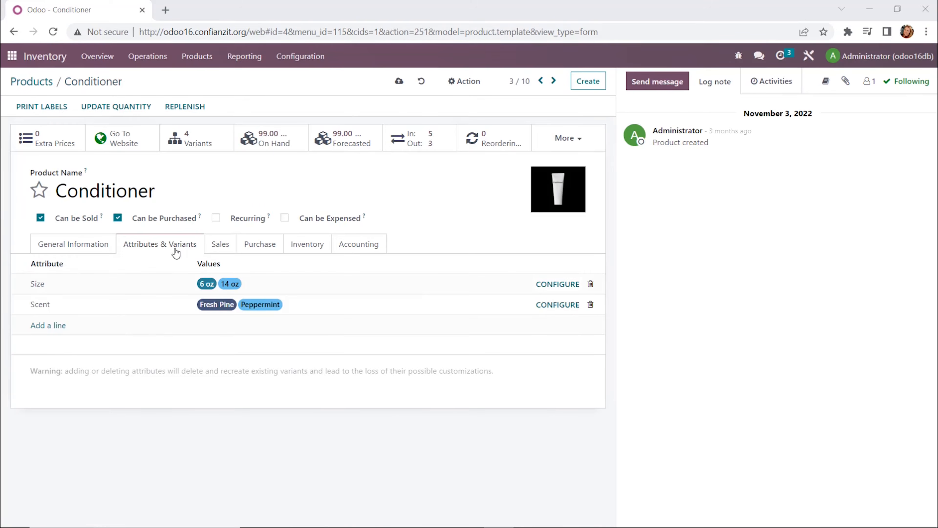
Step: Browse the Sales, Purchase, Inventory and Accounting tabs of the Conditioner product
{"action": "left_click", "coordinate": [221, 244]}
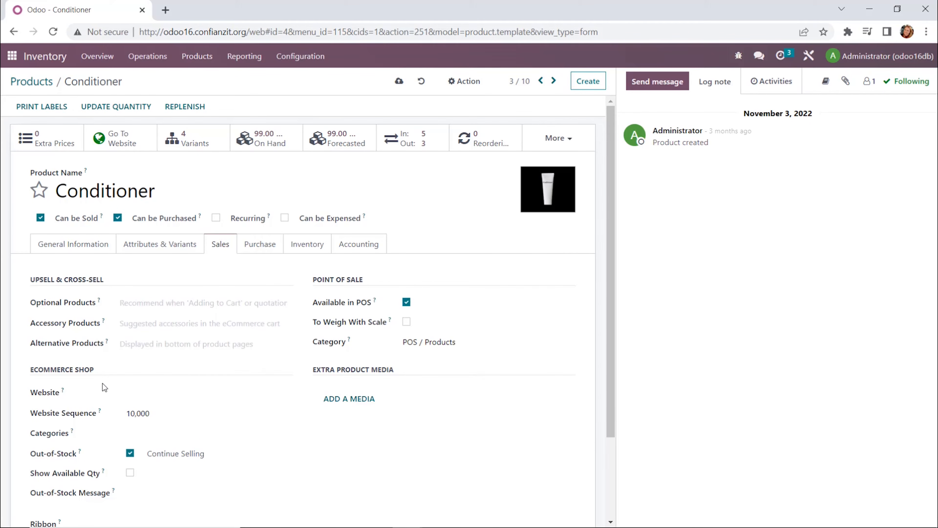
{"action": "scroll", "coordinate": [92, 385], "scroll_direction": "down", "scroll_amount": 3}
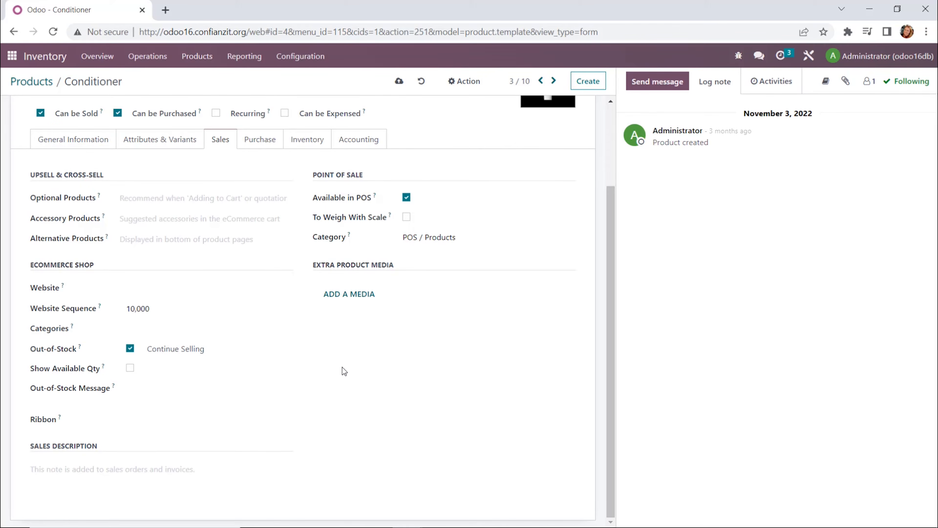
{"action": "scroll", "coordinate": [306, 390], "scroll_direction": "up", "scroll_amount": 3}
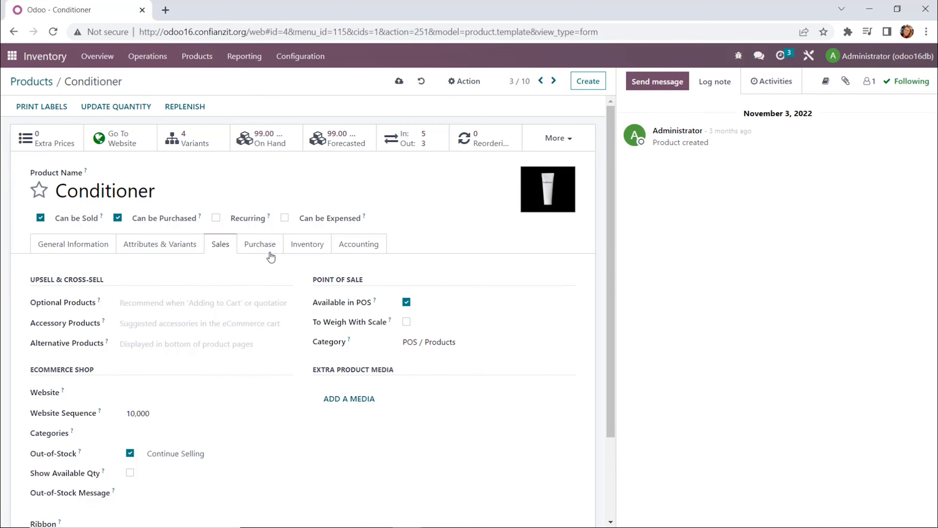
{"action": "left_click", "coordinate": [273, 244]}
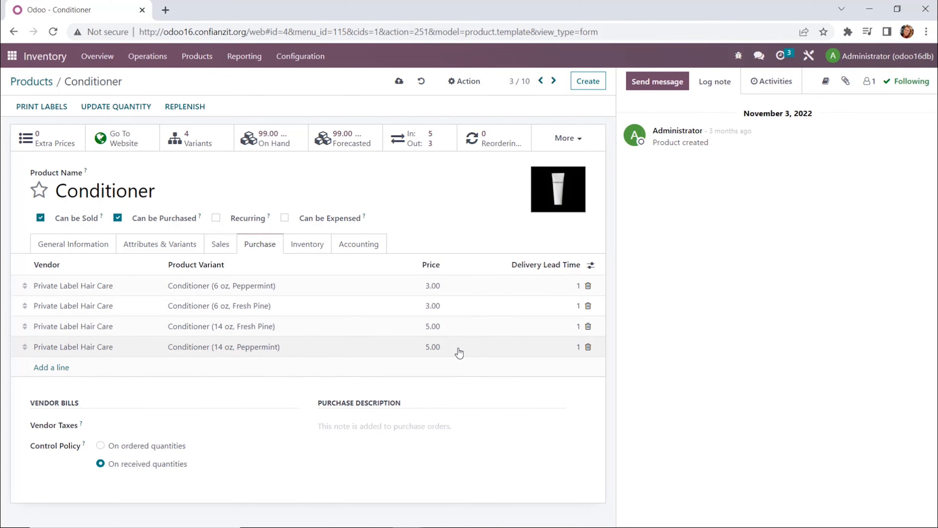
{"action": "left_click", "coordinate": [318, 246]}
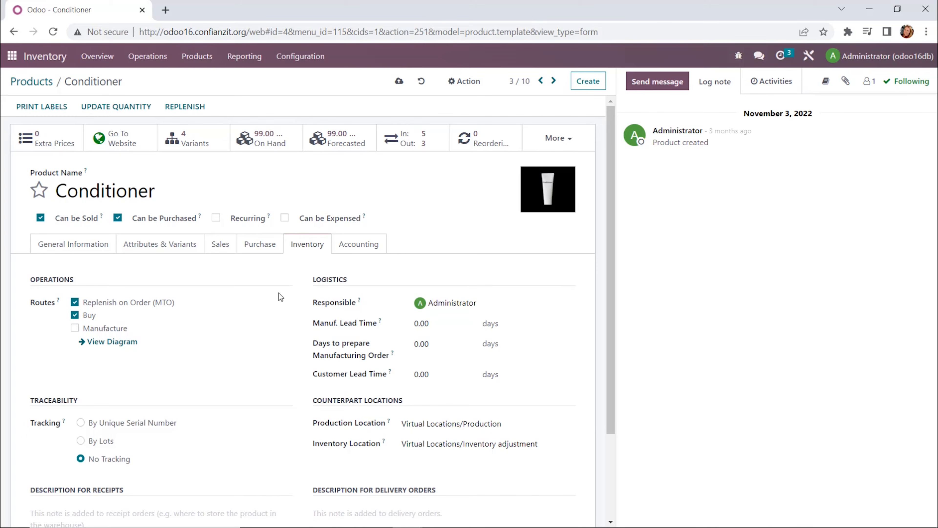
{"action": "scroll", "coordinate": [281, 308], "scroll_direction": "down", "scroll_amount": 3}
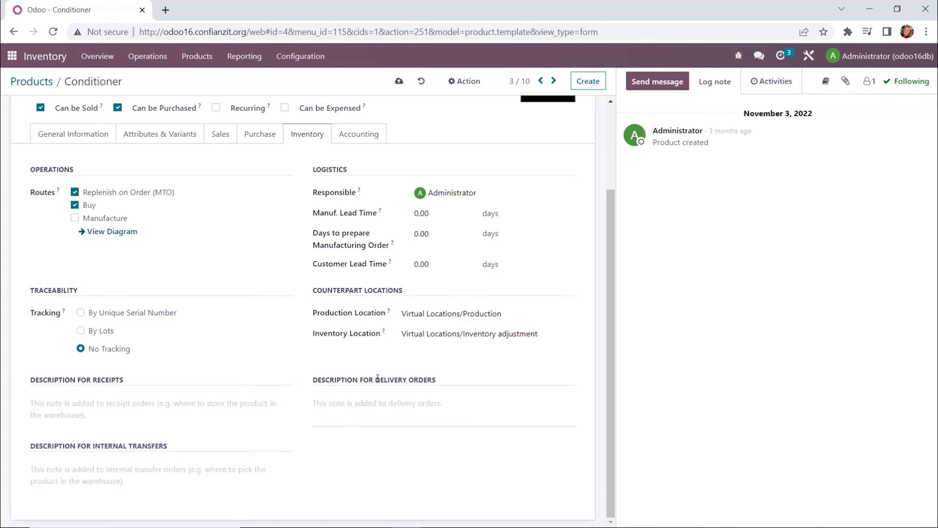
{"action": "left_click", "coordinate": [370, 133]}
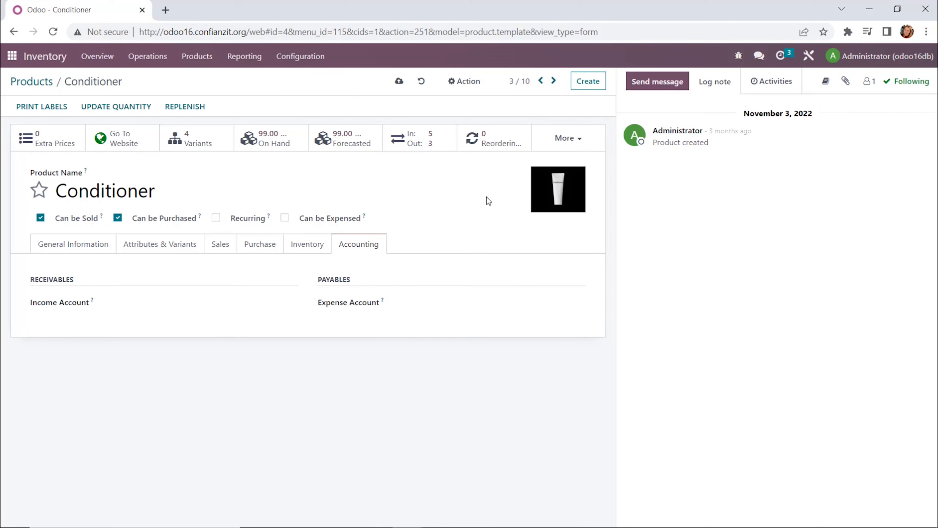
Step: Switch to the CRM app and open the Currated Cuts referral lead from the Leads list
{"action": "left_click", "coordinate": [13, 55]}
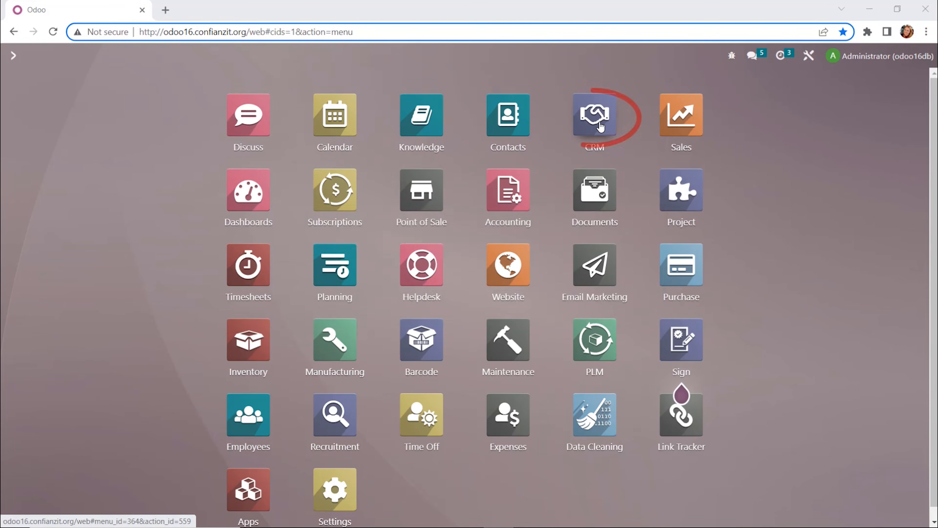
{"action": "left_click", "coordinate": [600, 127]}
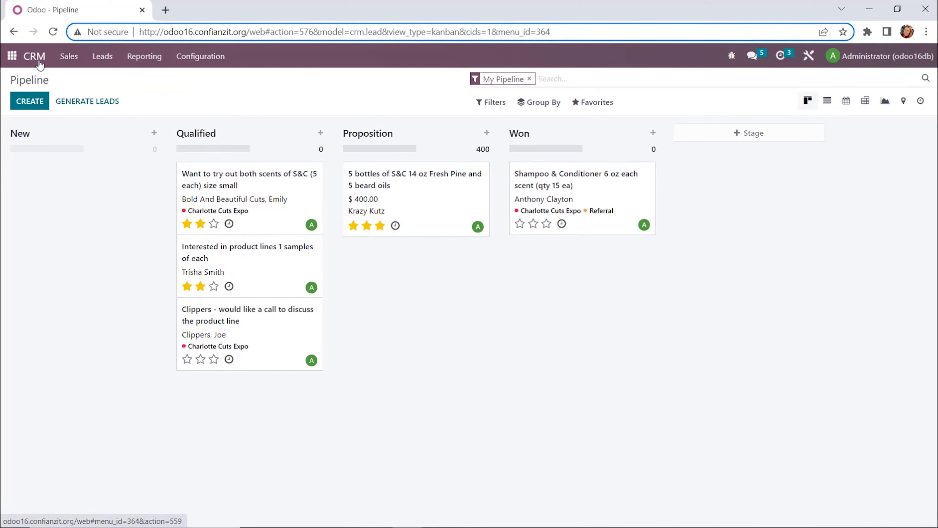
{"action": "left_click", "coordinate": [78, 60]}
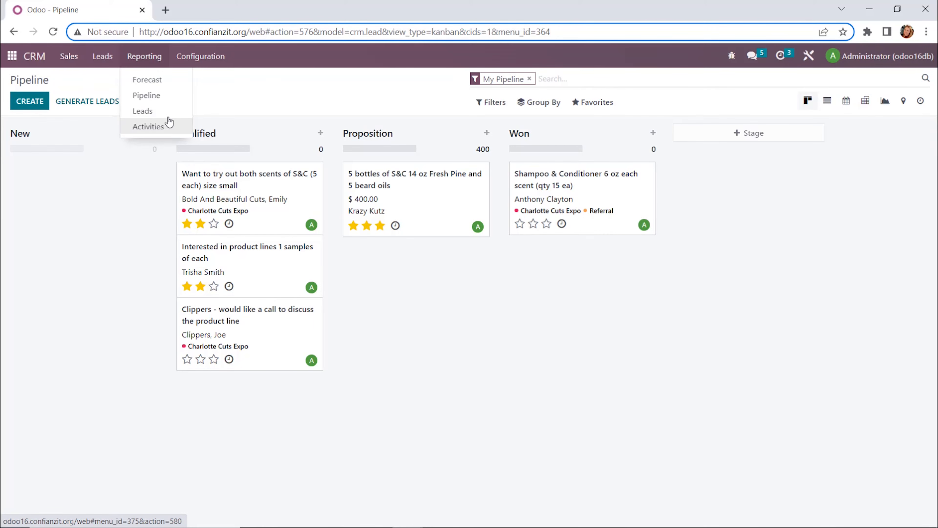
{"action": "mouse_move", "coordinate": [215, 60]}
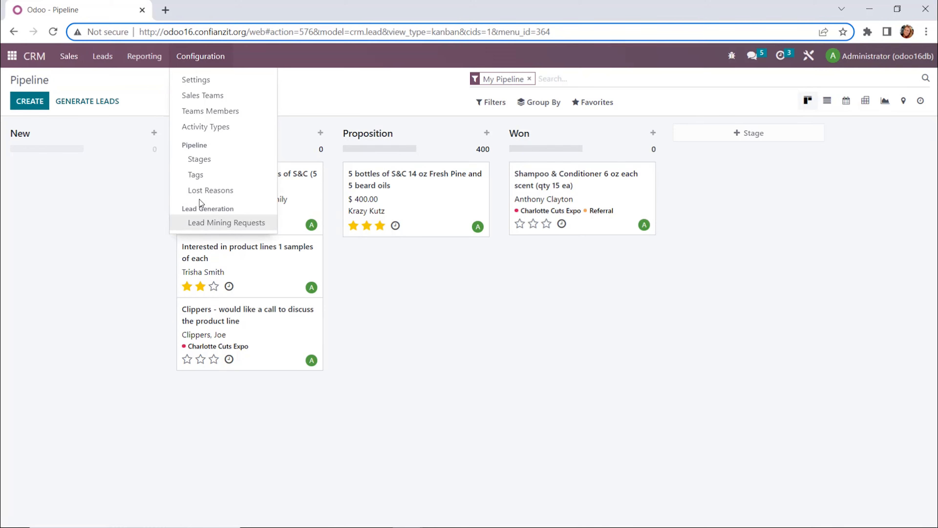
{"action": "left_click", "coordinate": [103, 67]}
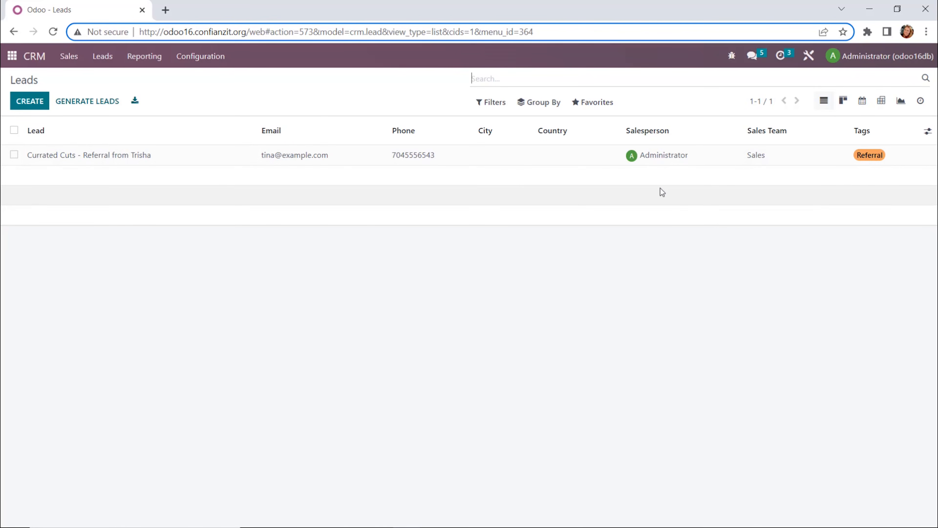
{"action": "left_click", "coordinate": [91, 160]}
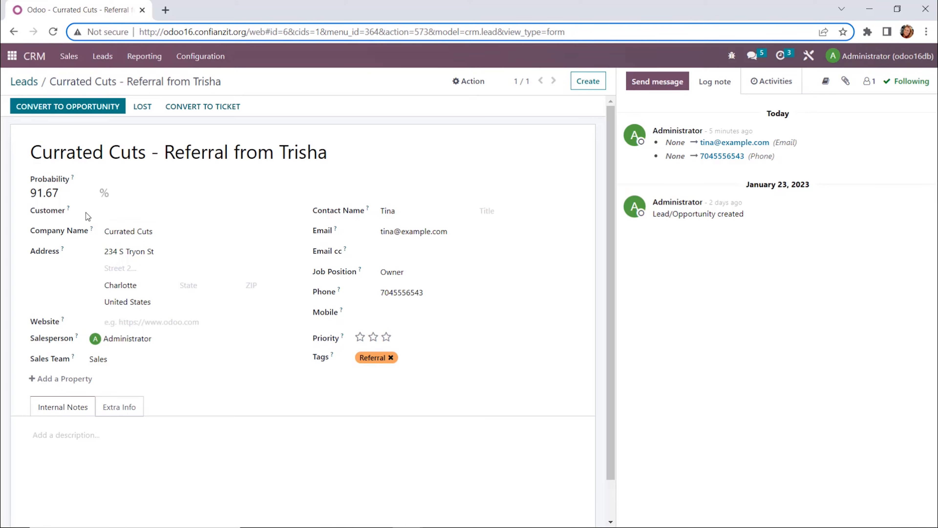
Step: Inspect the lead's Customer and Tags choices without changing them
{"action": "left_click", "coordinate": [290, 213]}
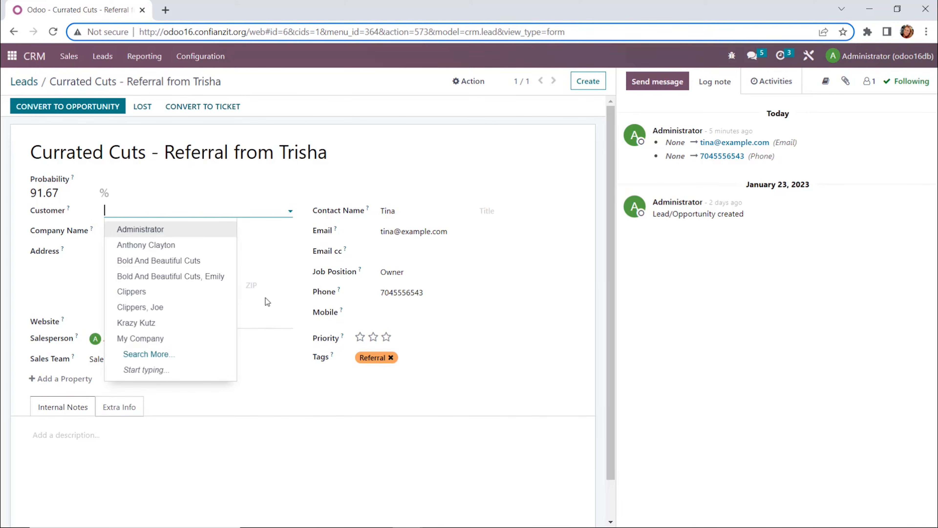
{"action": "left_click", "coordinate": [305, 210]}
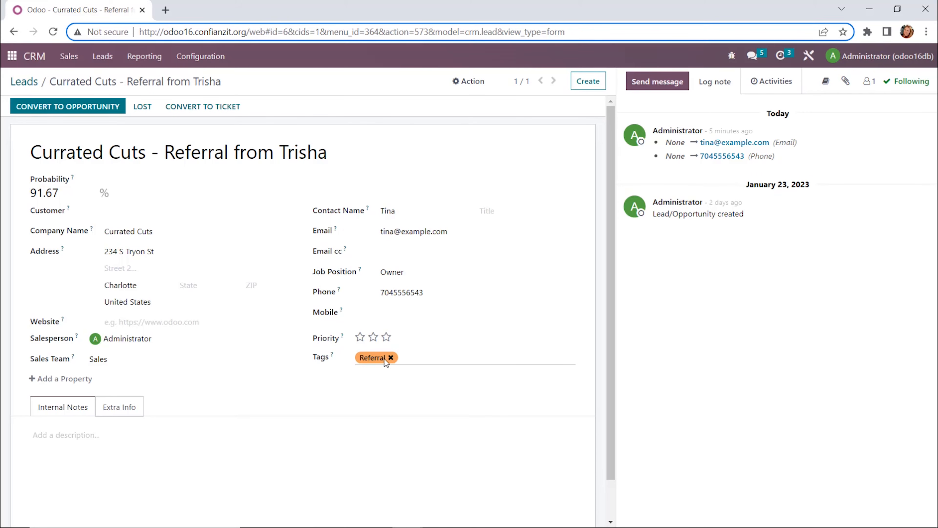
{"action": "left_click", "coordinate": [457, 363]}
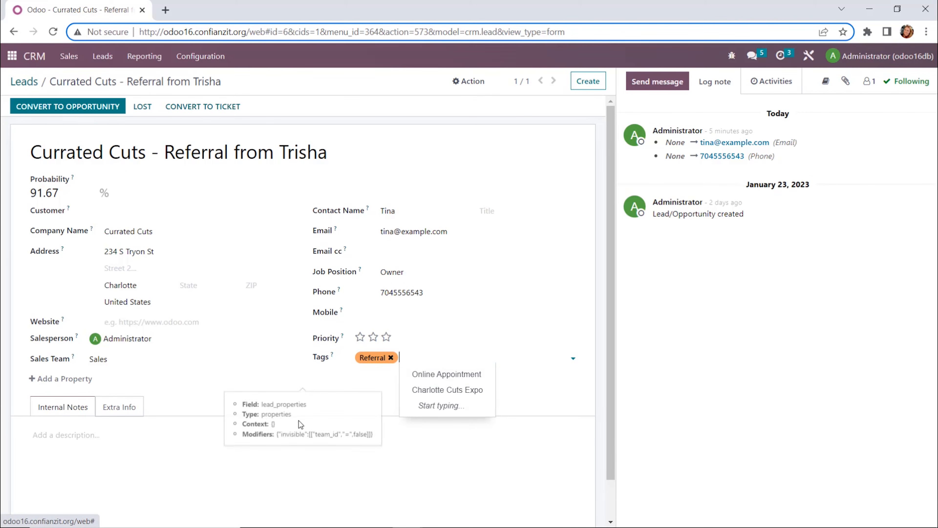
{"action": "left_click", "coordinate": [245, 433]}
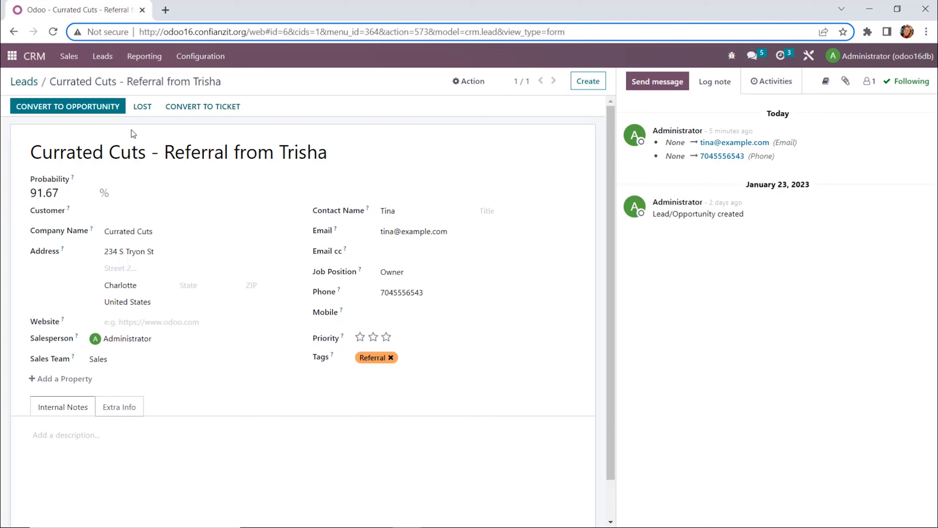
Step: Convert the lead to an opportunity, creating a new customer
{"action": "left_click", "coordinate": [88, 109]}
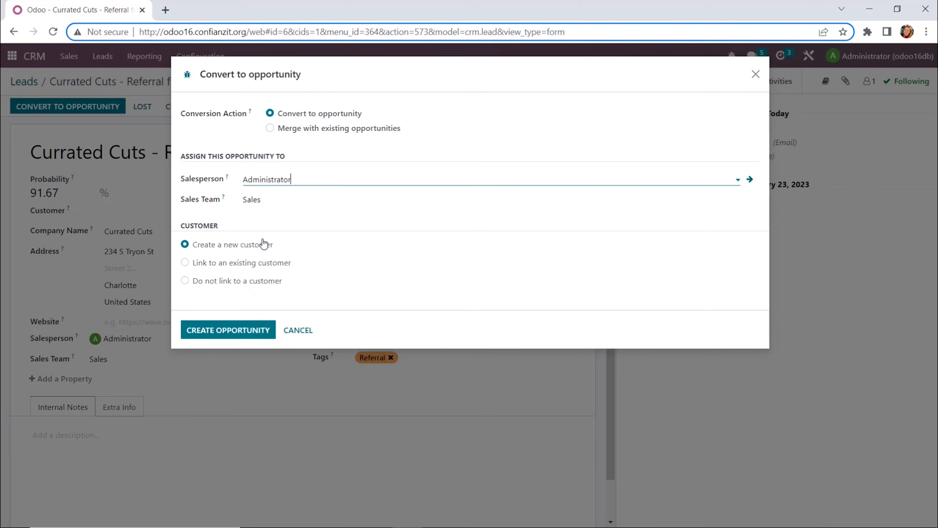
{"action": "left_click", "coordinate": [256, 339]}
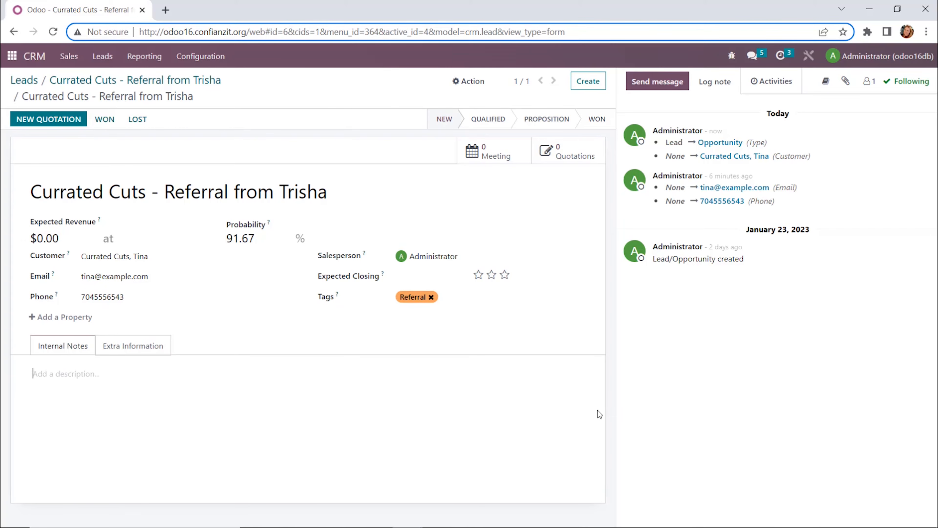
Step: Write the internal note "Interested in the shampoo and conditioner 6 oz peppermint 20 each to see how it does in her shop." and move the opportunity to Qualified
{"action": "type", "text": "Intereste d in the shampoo and condititoner "}
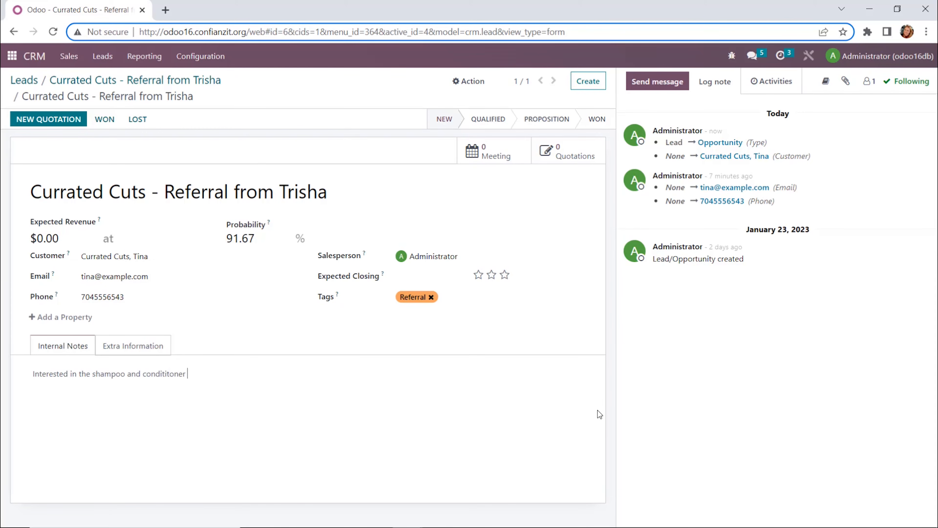
{"action": "type", "text": "6 oz peppermint 20 each for"}
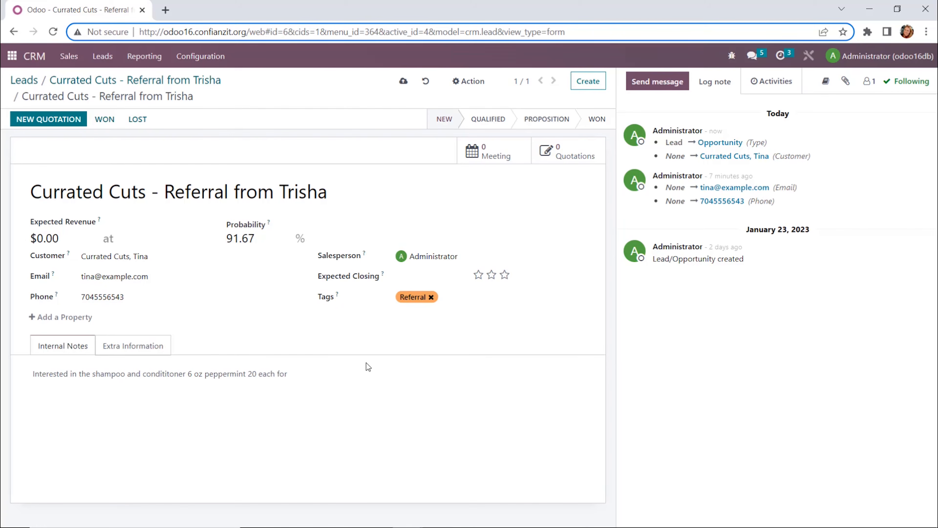
{"action": "key", "text": "BackSpace"}
{"action": "key", "text": "BackSpace"}
{"action": "key", "text": "BackSpace"}
{"action": "type", "text": "to see how it does in her shop."}
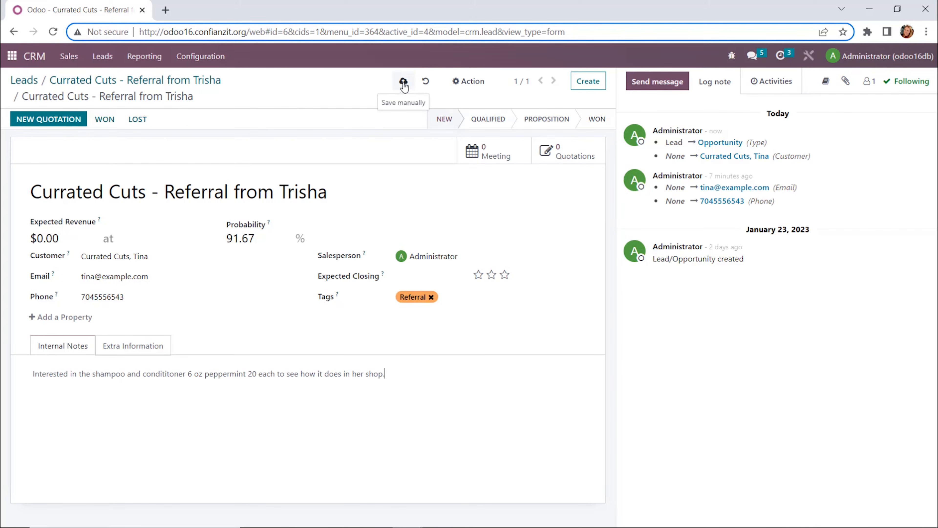
{"action": "left_click", "coordinate": [483, 124]}
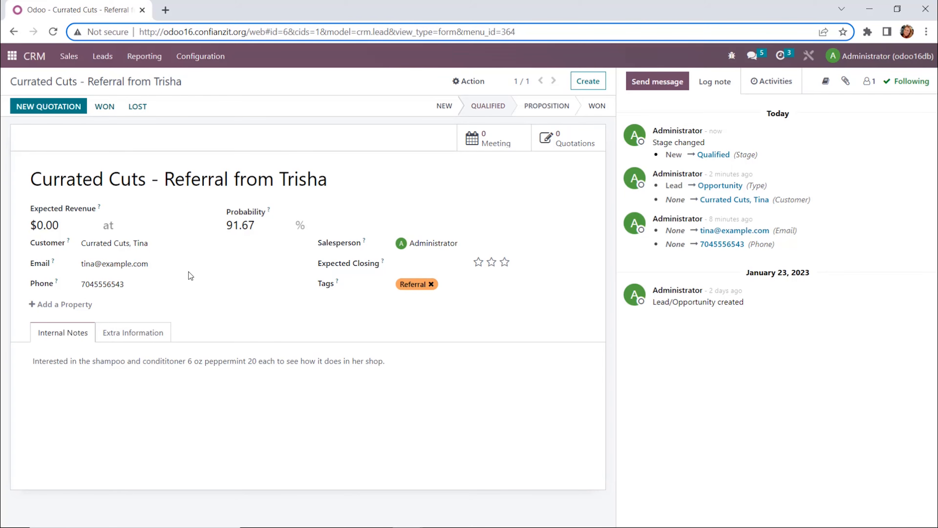
Step: Create a new quotation from the opportunity and set its expiration date to 02/28/2023
{"action": "left_click", "coordinate": [46, 112]}
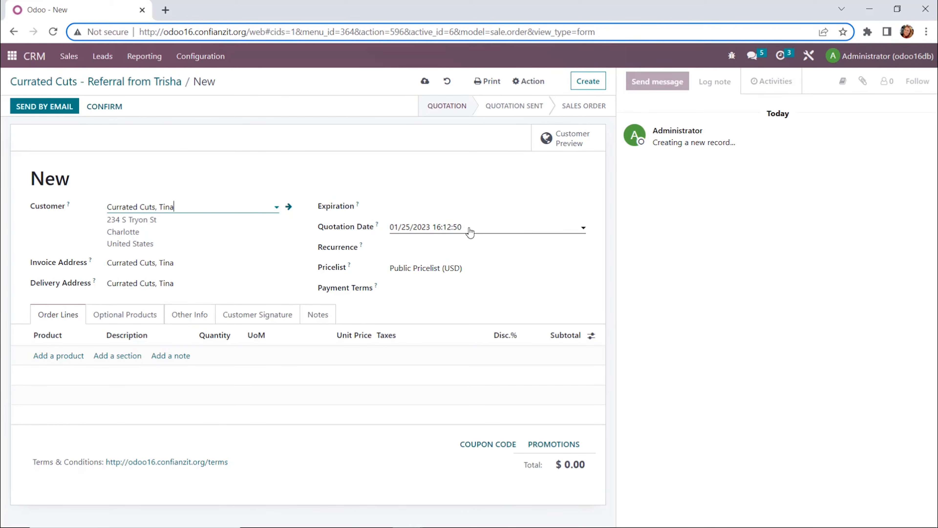
{"action": "left_click", "coordinate": [410, 208]}
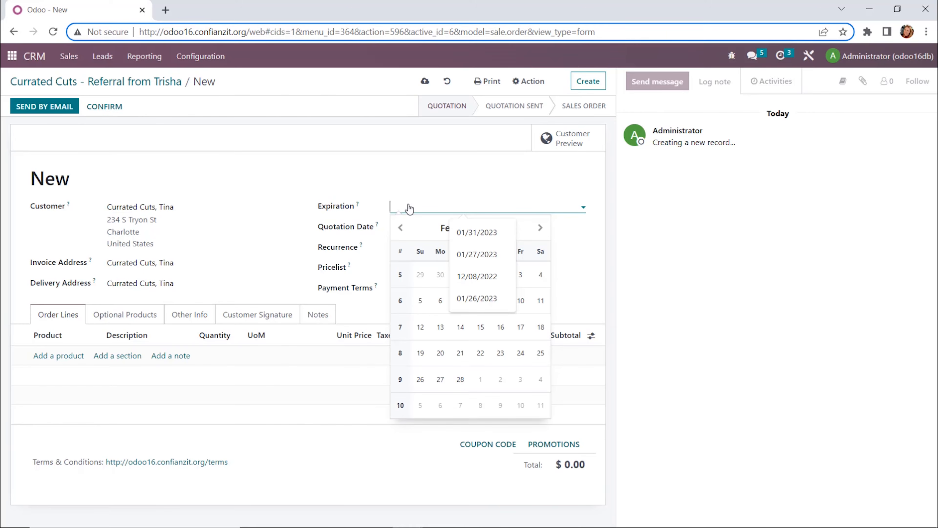
{"action": "left_click", "coordinate": [540, 227]}
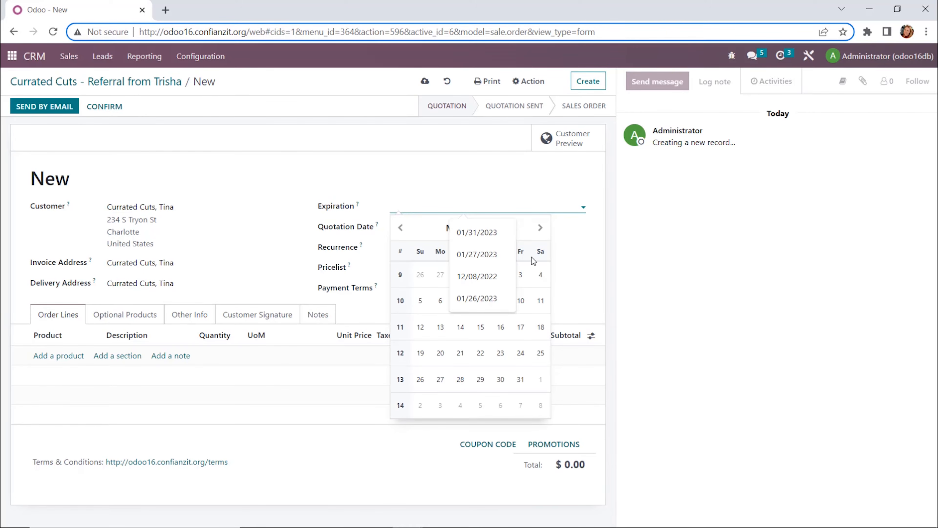
{"action": "left_click", "coordinate": [401, 227]}
{"action": "left_click", "coordinate": [460, 379]}
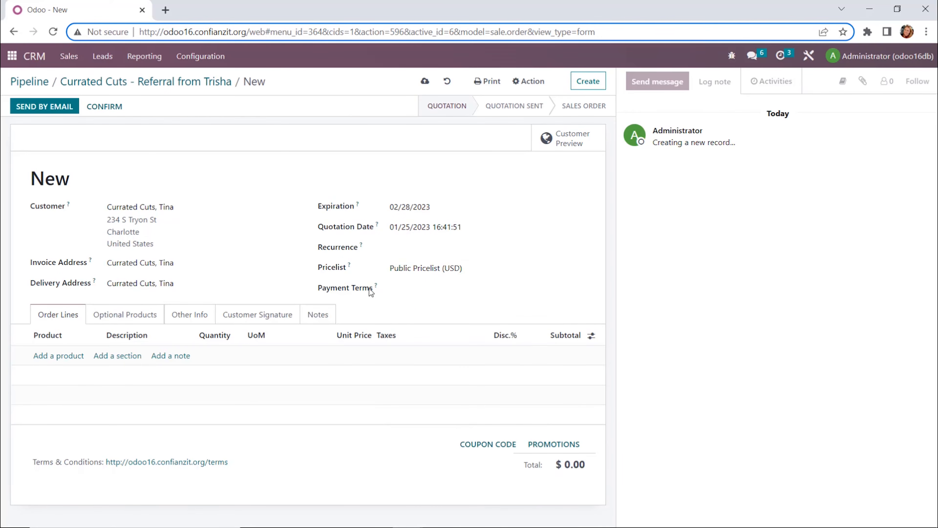
Step: Add a Shampoo order line configured as 6 oz, Peppermint scent, quantity 20
{"action": "left_click", "coordinate": [58, 357]}
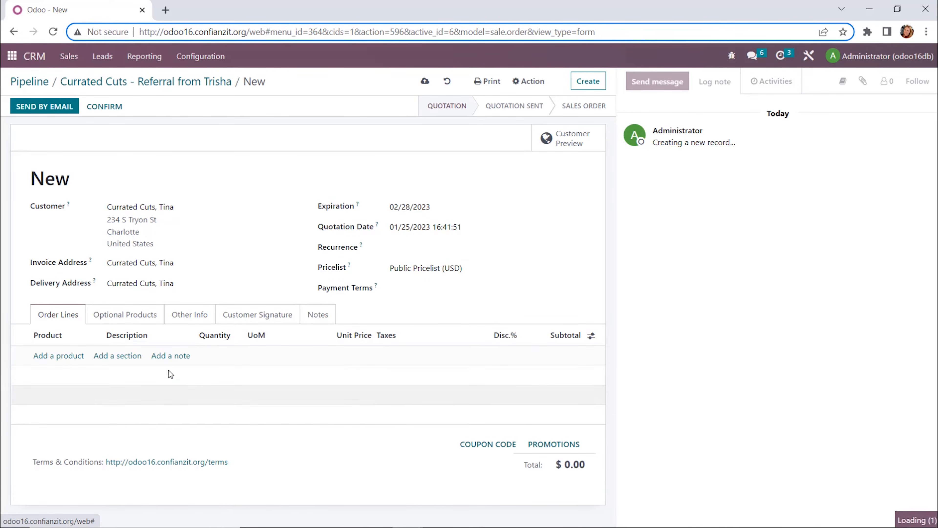
{"action": "type", "text": "shampoo"}
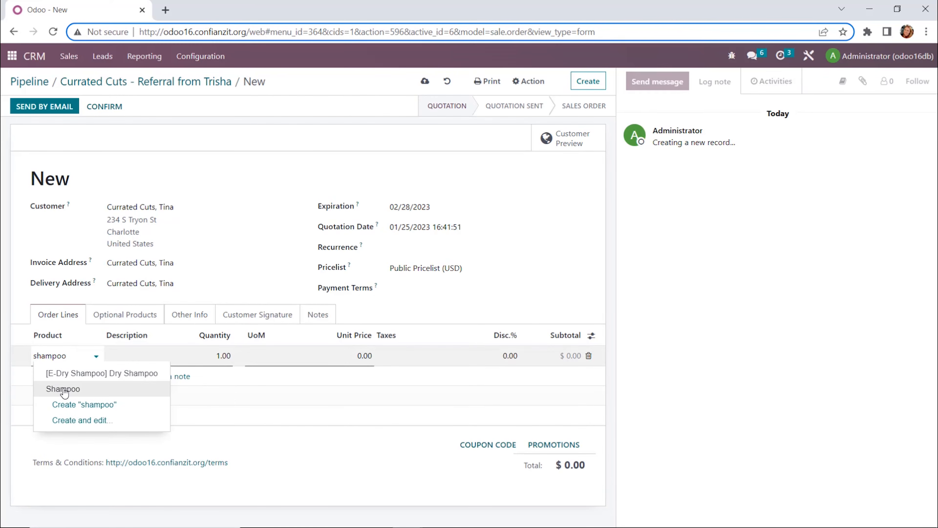
{"action": "left_click", "coordinate": [61, 388]}
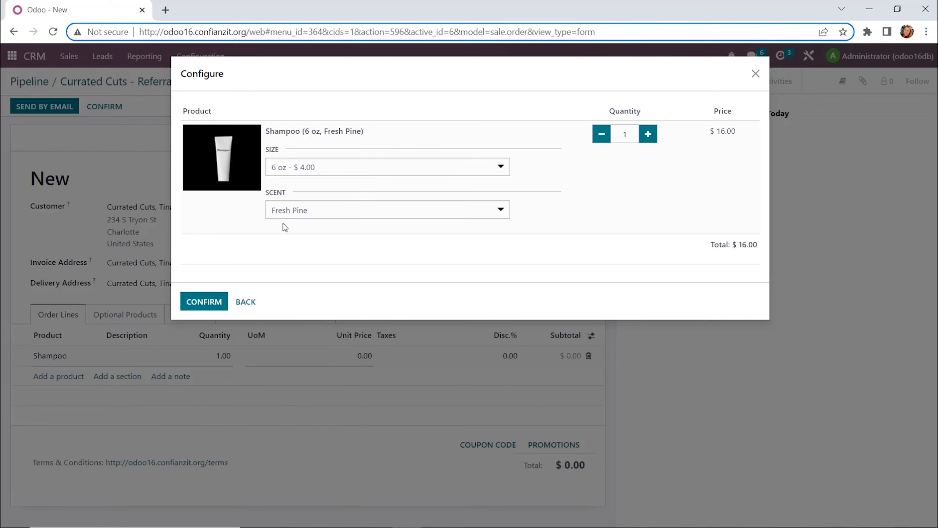
{"action": "left_click", "coordinate": [310, 173]}
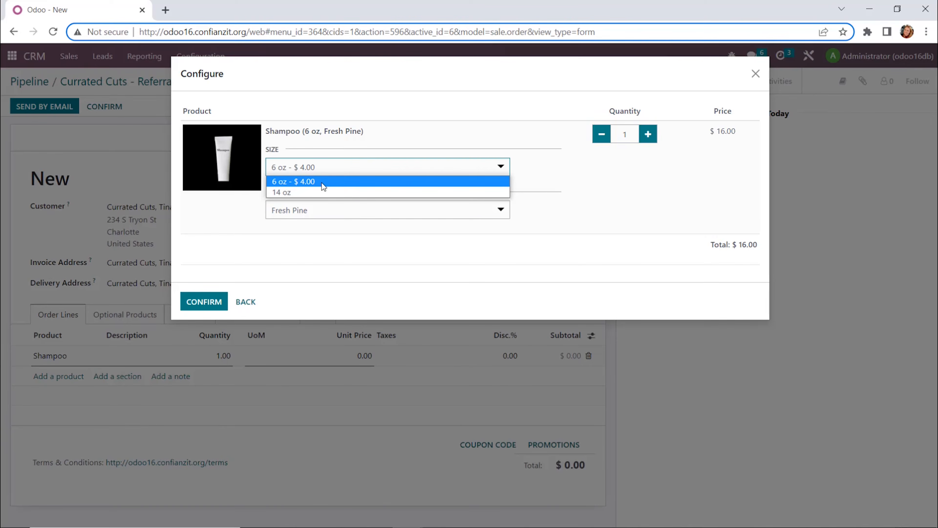
{"action": "left_click", "coordinate": [322, 182]}
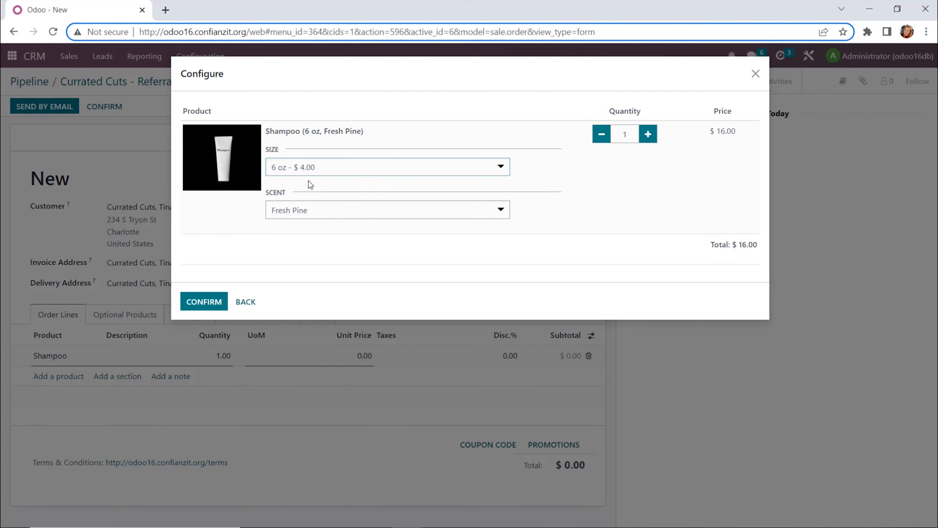
{"action": "left_click", "coordinate": [312, 214]}
{"action": "left_click", "coordinate": [295, 238]}
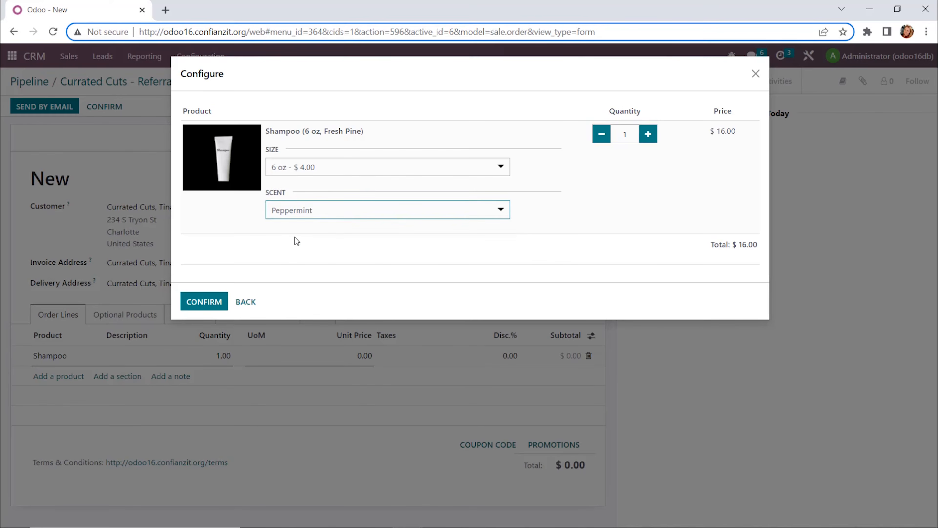
{"action": "double_click", "coordinate": [623, 138]}
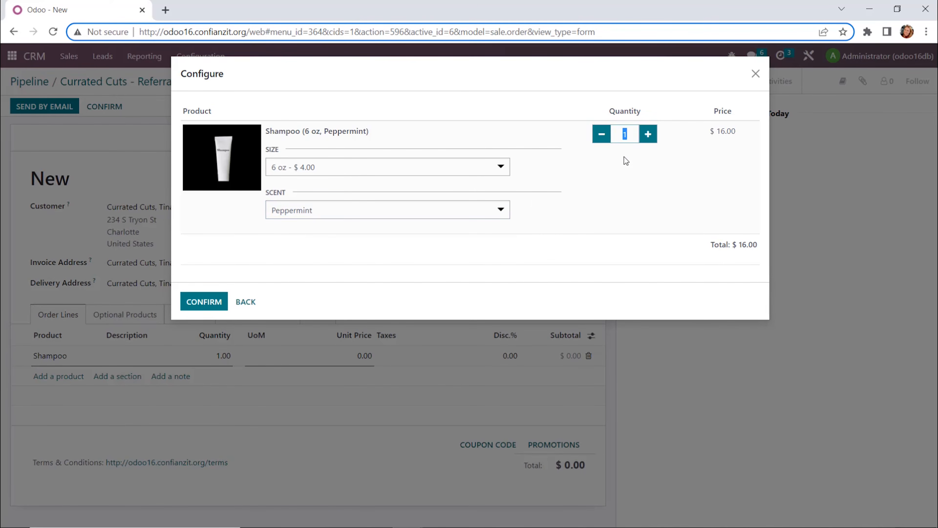
{"action": "type", "text": "20"}
{"action": "left_click", "coordinate": [211, 301]}
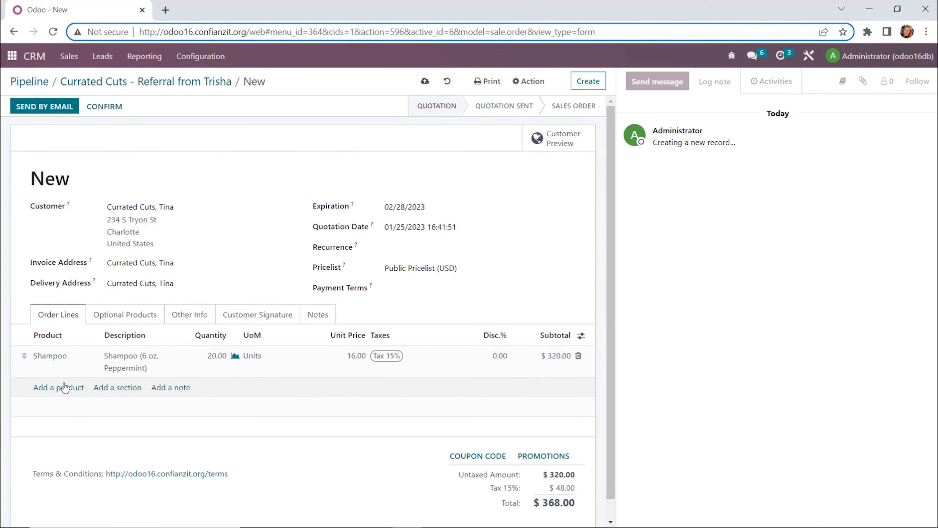
Step: Add a Conditioner order line configured as 6 oz, Peppermint scent, quantity 20
{"action": "left_click", "coordinate": [54, 388]}
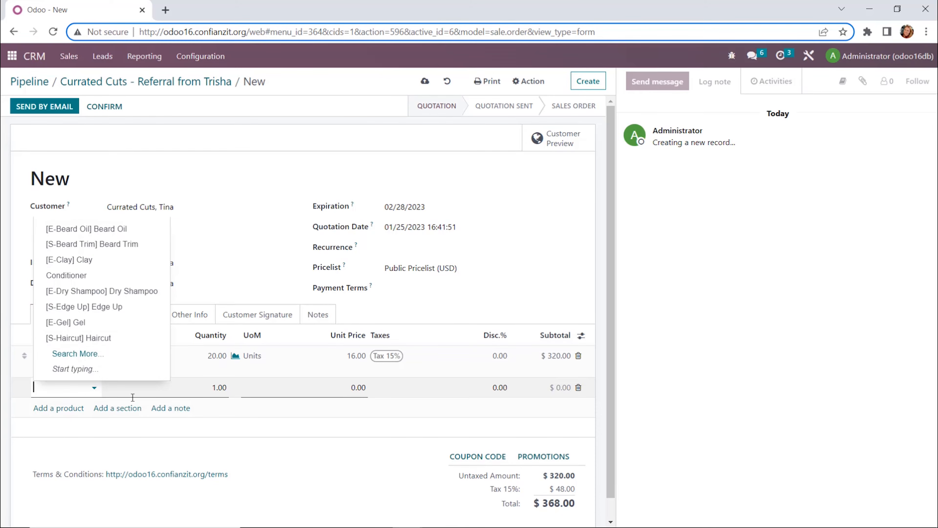
{"action": "type", "text": "conditioner"}
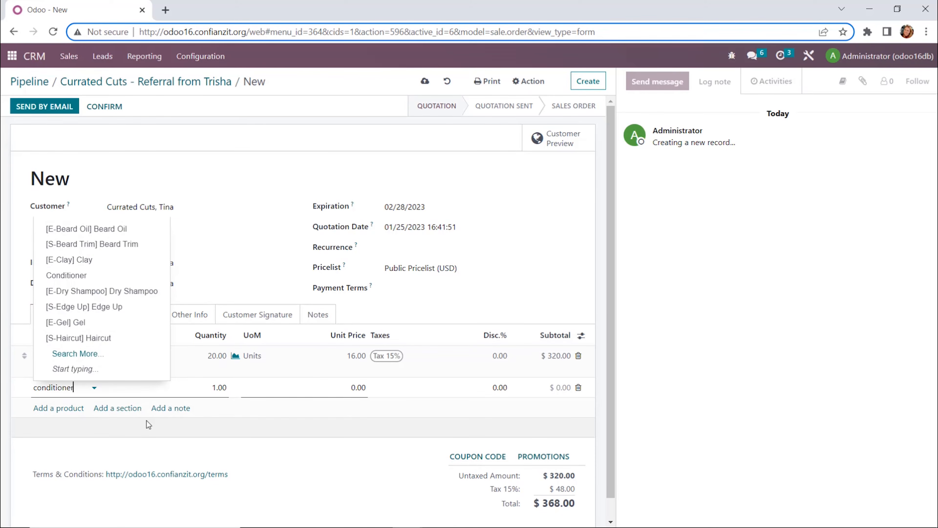
{"action": "key", "text": "Return"}
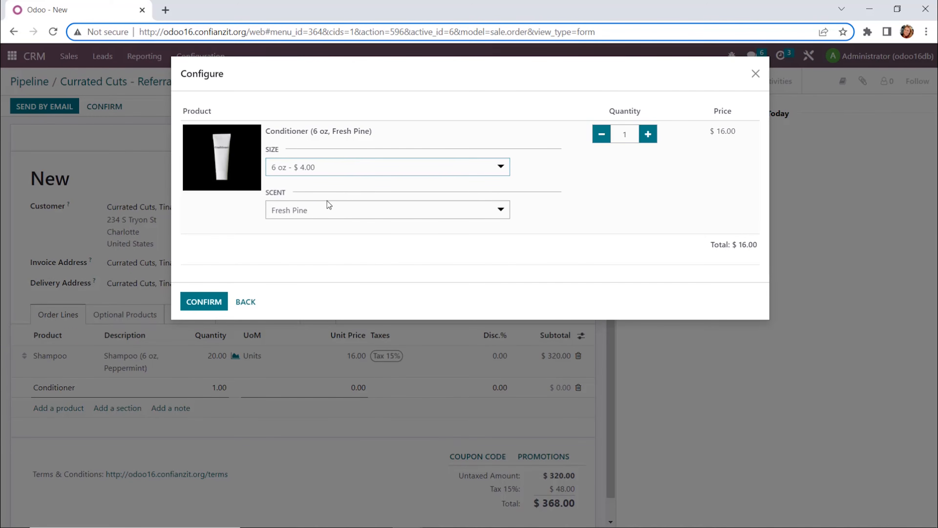
{"action": "left_click", "coordinate": [322, 209]}
{"action": "left_click", "coordinate": [310, 241]}
{"action": "left_click_drag", "start_coordinate": [623, 136], "coordinate": [645, 130]}
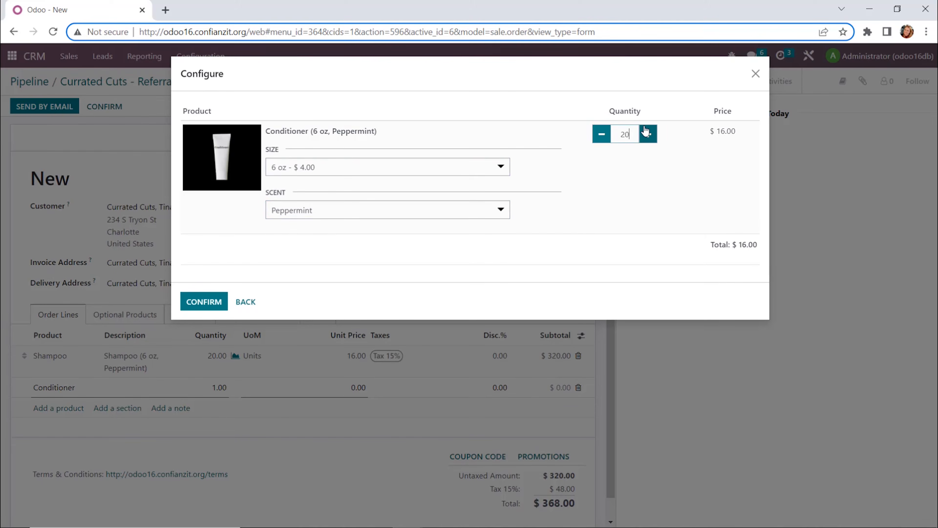
{"action": "type", "text": "20"}
{"action": "left_click", "coordinate": [209, 302]}
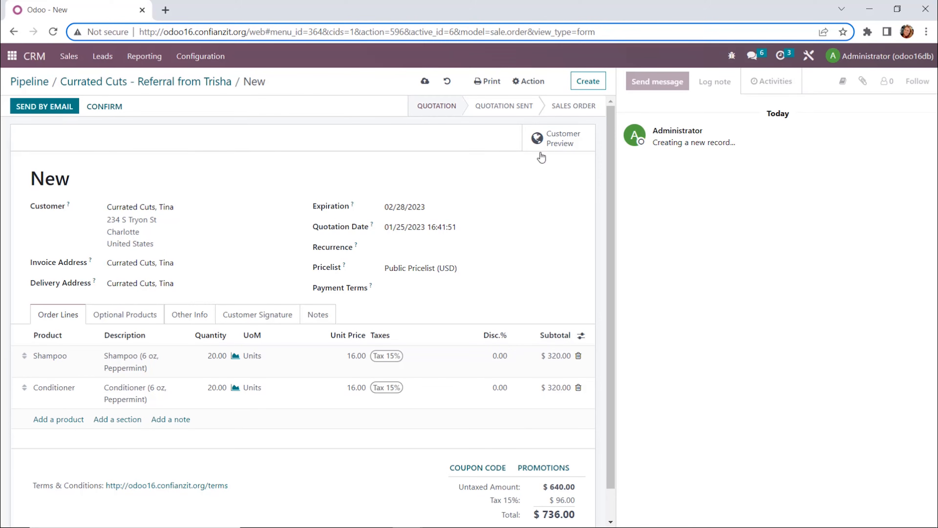
Step: Preview the quotation in the customer portal and return to the quotation form
{"action": "left_click", "coordinate": [560, 148]}
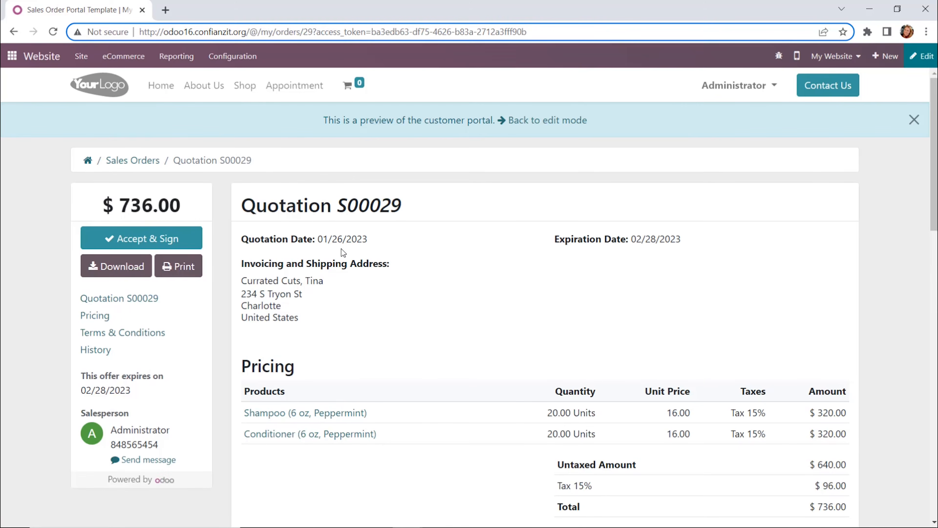
{"action": "scroll", "coordinate": [284, 400], "scroll_direction": "down", "scroll_amount": 10}
{"action": "scroll", "coordinate": [562, 395], "scroll_direction": "up", "scroll_amount": 10}
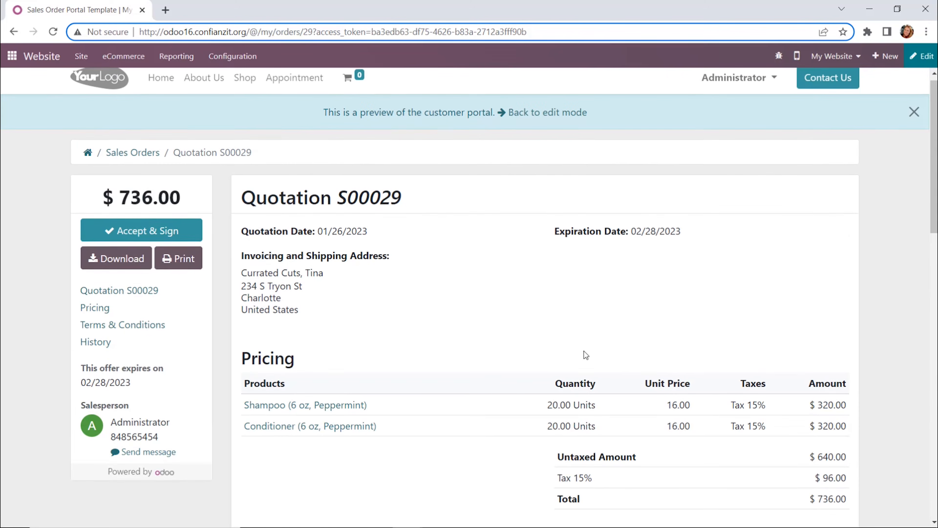
{"action": "left_click", "coordinate": [13, 32]}
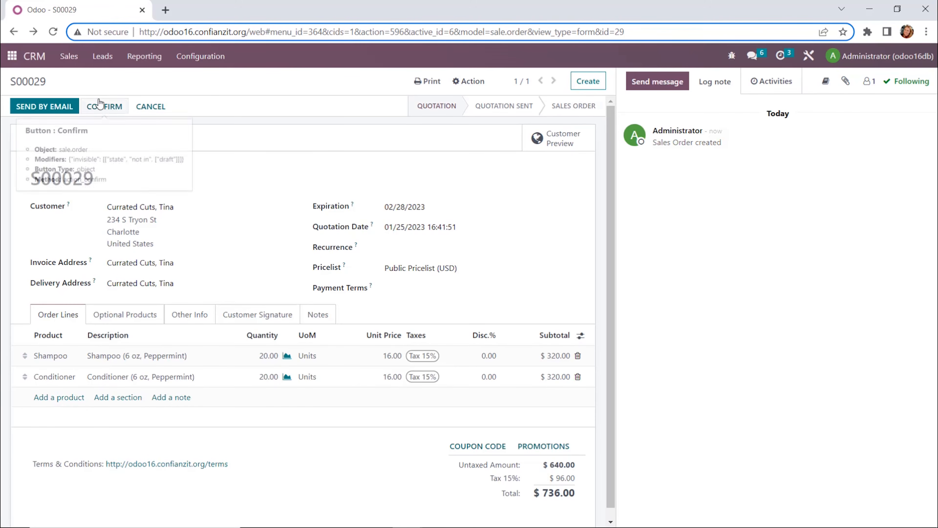
Step: Email the quotation to the customer and confirm it as a sales order
{"action": "left_click", "coordinate": [61, 108]}
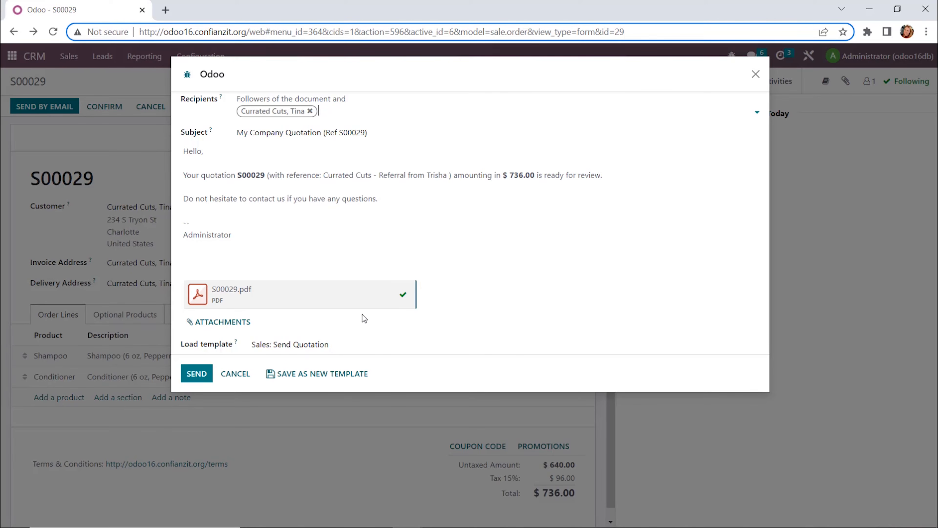
{"action": "left_click", "coordinate": [195, 374]}
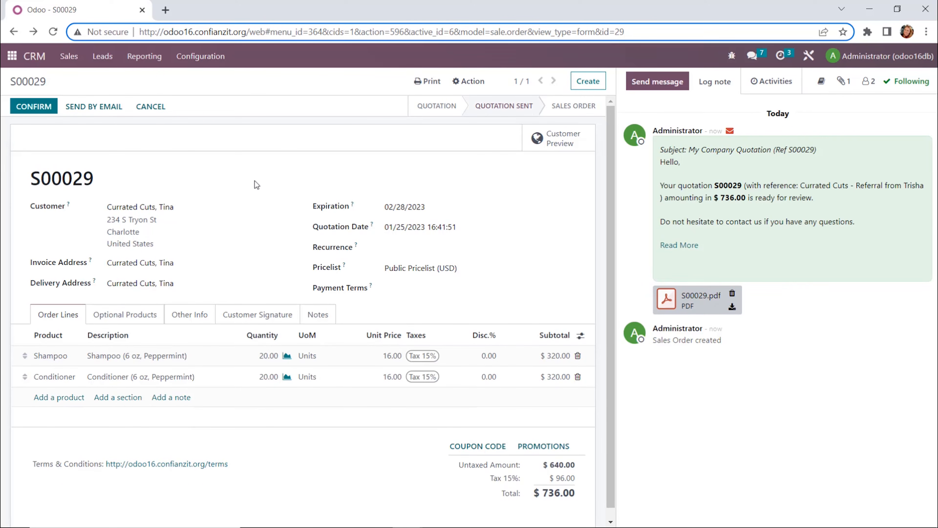
{"action": "left_click", "coordinate": [53, 109]}
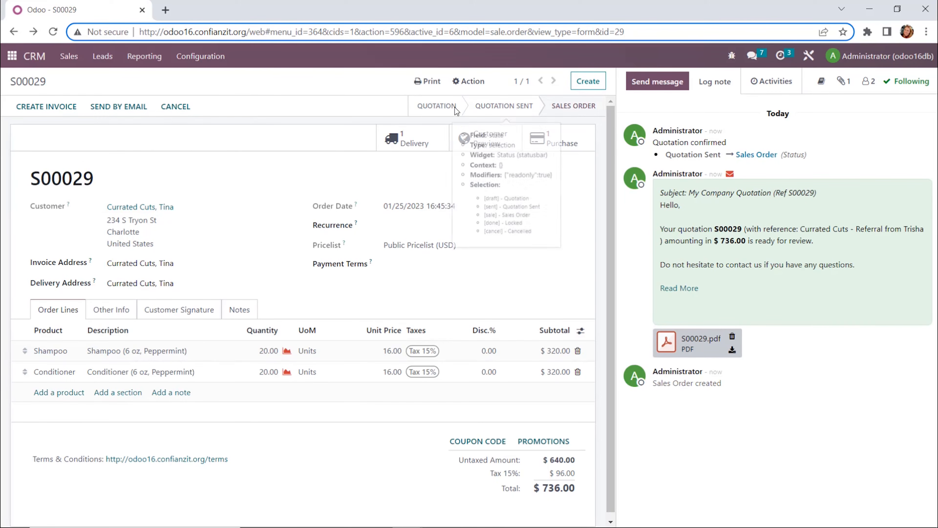
Step: Open the sales order's delivery transfer and go back to the sales order
{"action": "mouse_move", "coordinate": [498, 108]}
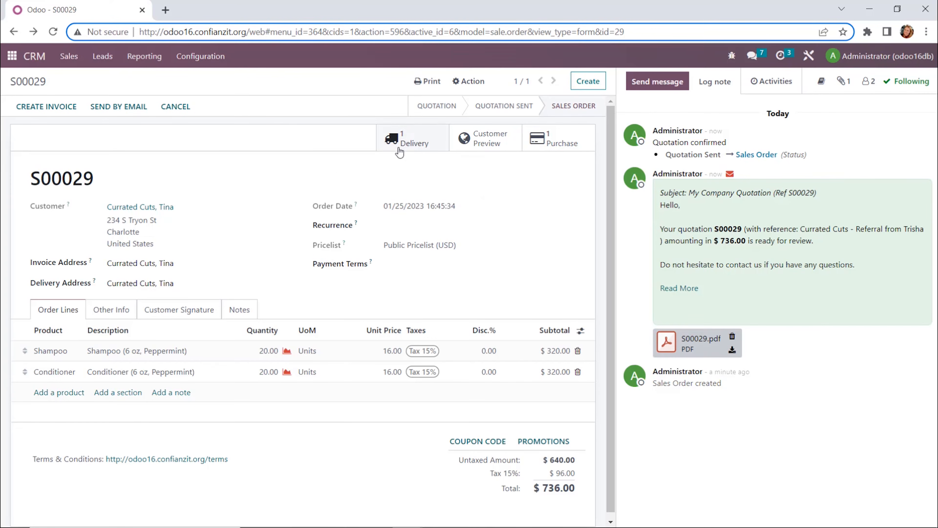
{"action": "left_click", "coordinate": [407, 140]}
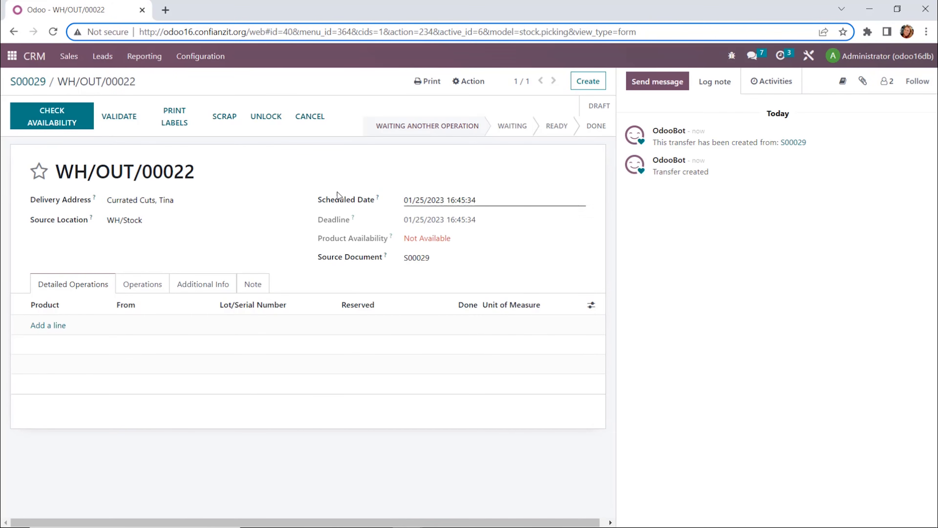
{"action": "left_click", "coordinate": [21, 84]}
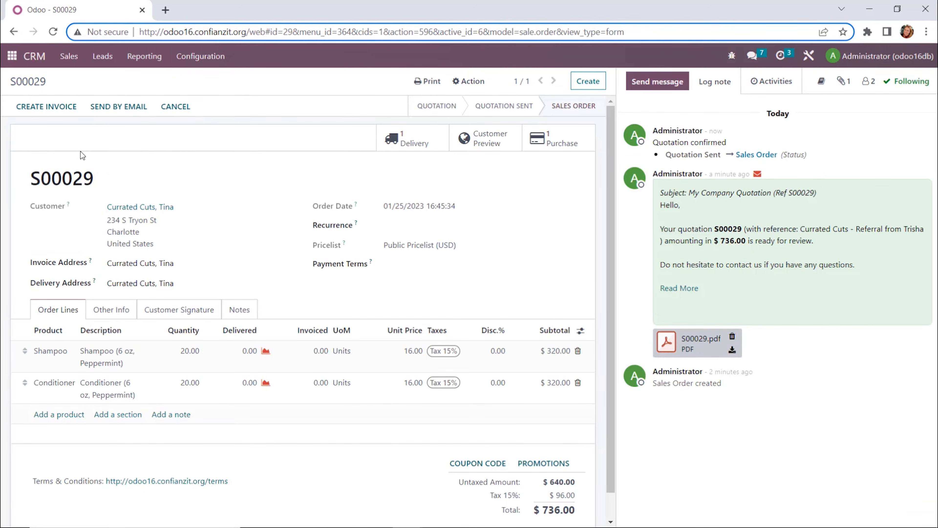
Step: Try to create a regular invoice for the sales order, then return to the apps menu
{"action": "left_click", "coordinate": [54, 108]}
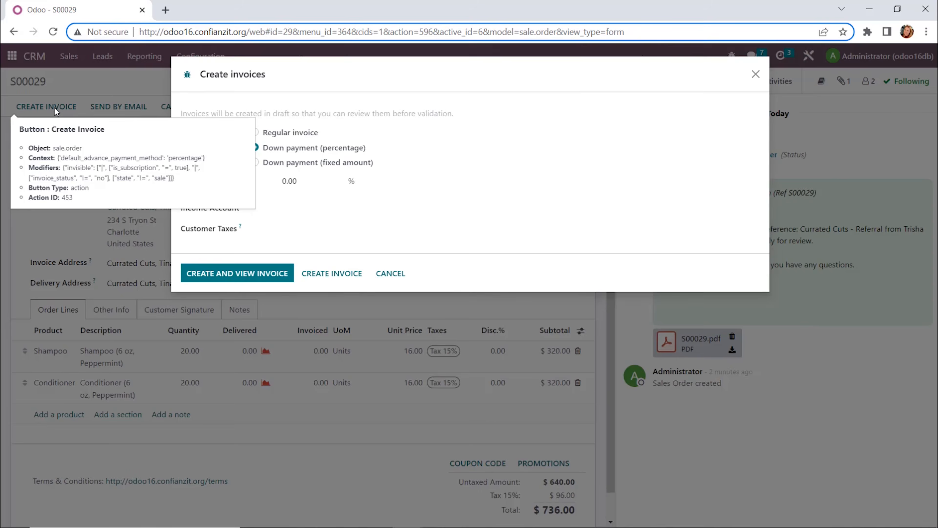
{"action": "left_click", "coordinate": [267, 134]}
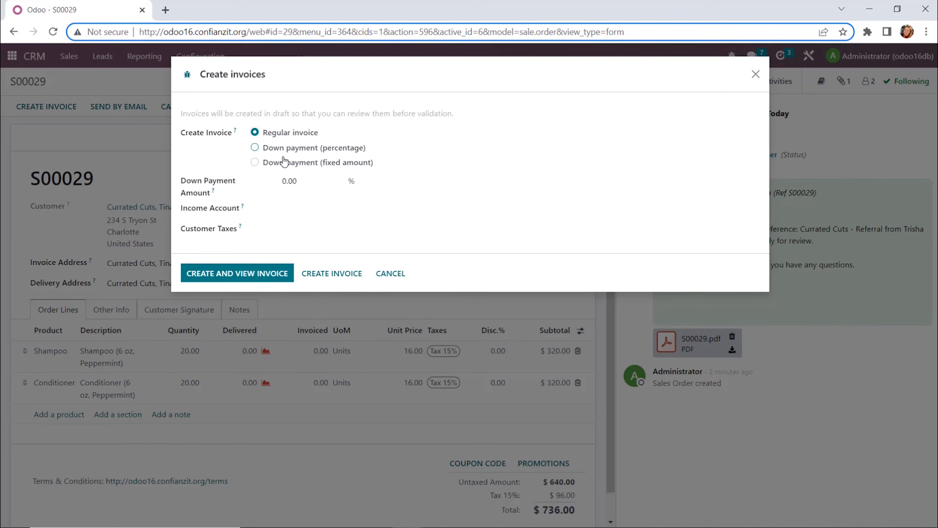
{"action": "left_click", "coordinate": [306, 210]}
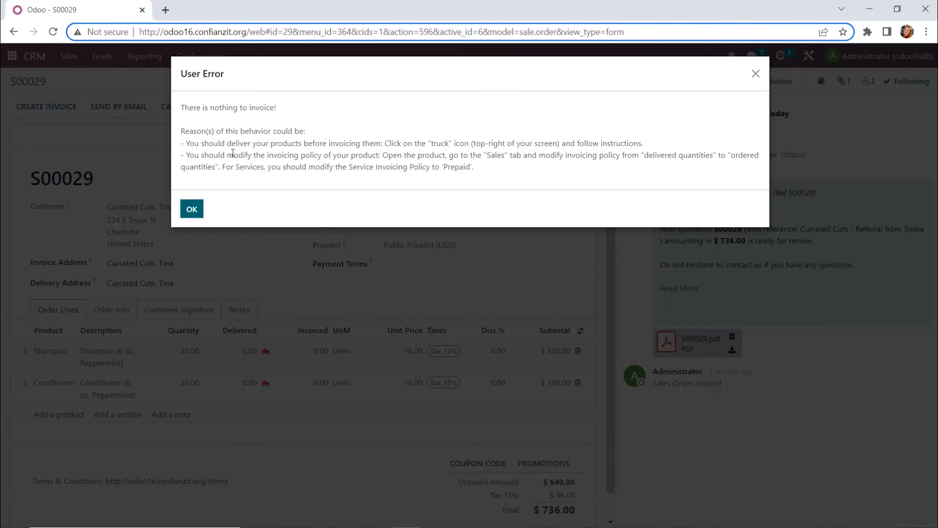
{"action": "left_click", "coordinate": [191, 210]}
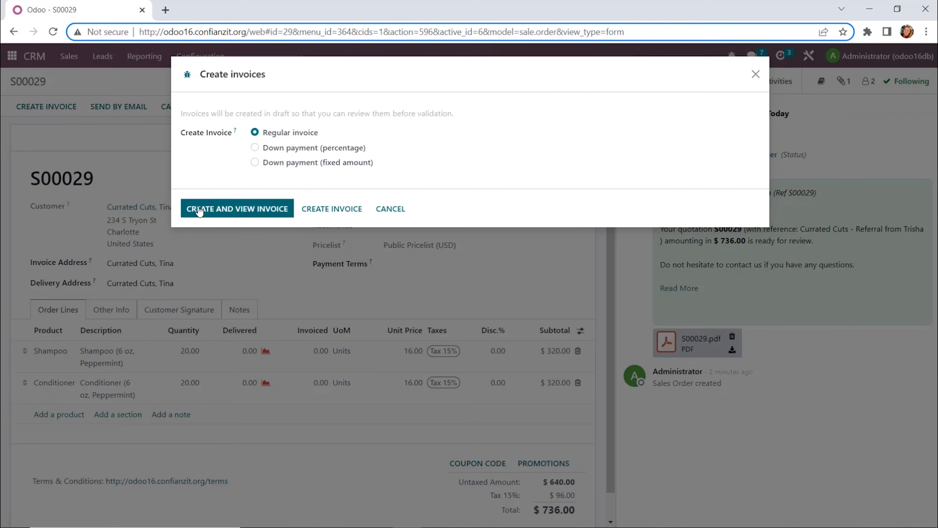
{"action": "left_click", "coordinate": [374, 210]}
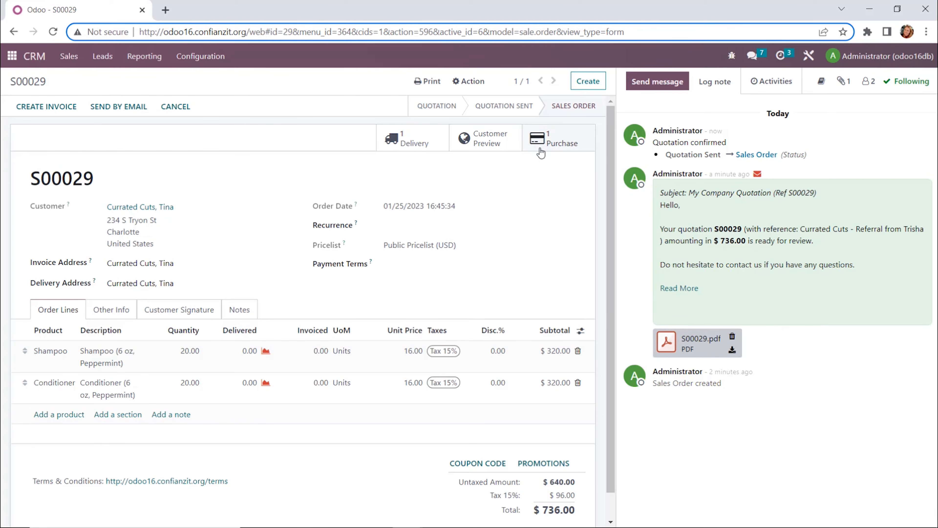
{"action": "left_click", "coordinate": [14, 58]}
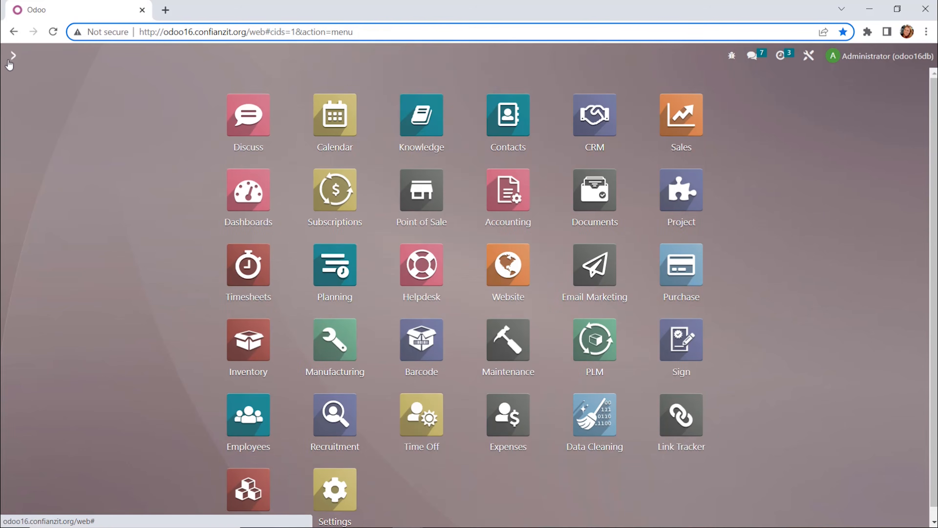
Step: Open request for quotation P00016 in Purchase and review its Other Information and Products tabs
{"action": "left_click", "coordinate": [682, 272]}
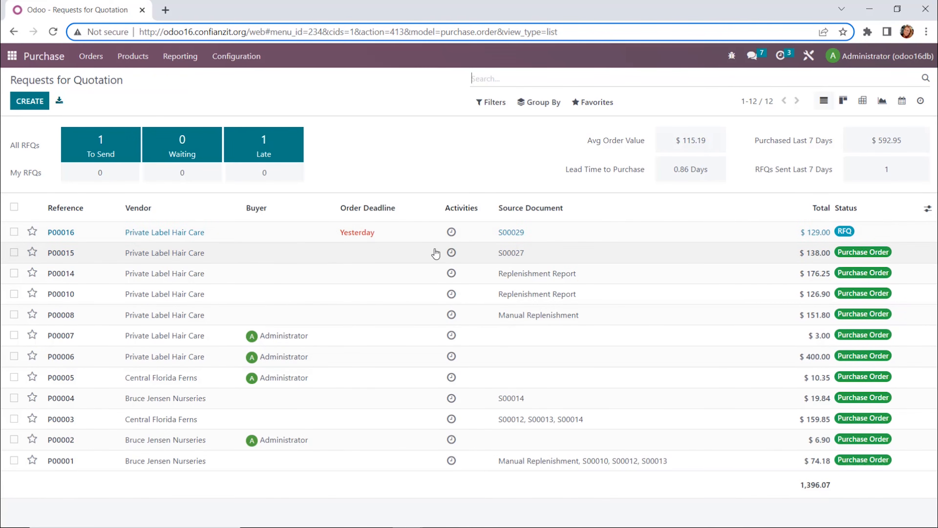
{"action": "left_click", "coordinate": [504, 240]}
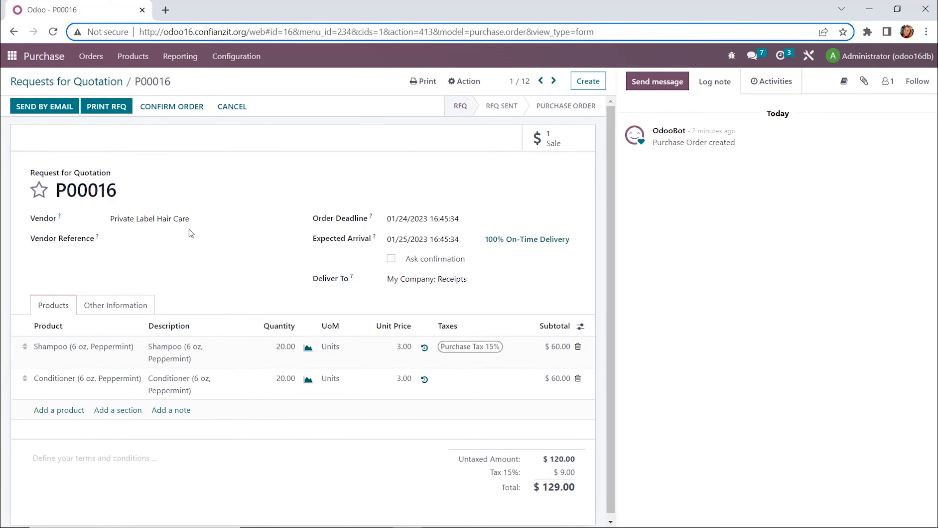
{"action": "left_click", "coordinate": [127, 301]}
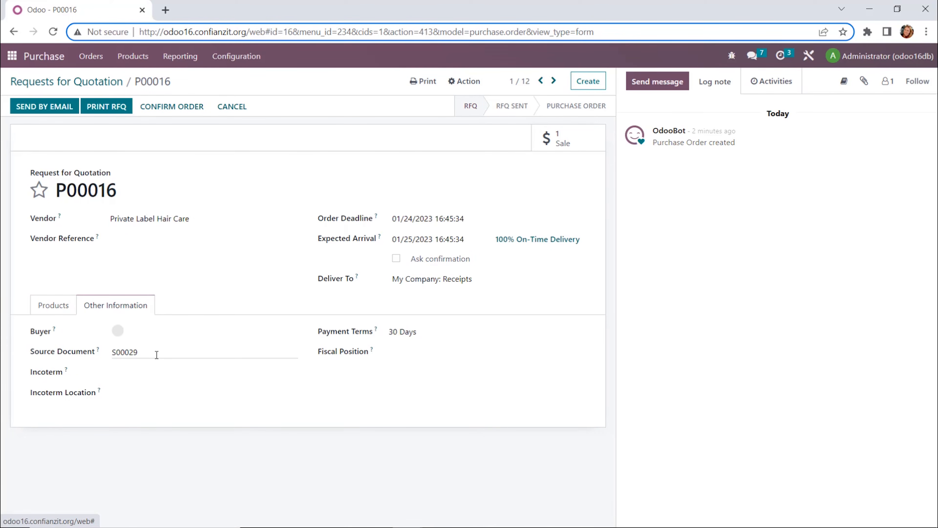
{"action": "left_click", "coordinate": [53, 305]}
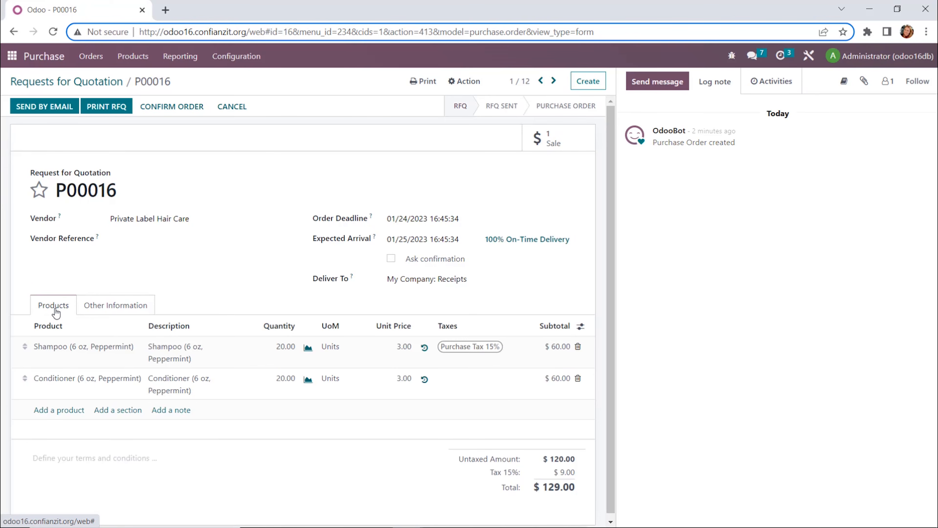
Step: Email request for quotation P00016 to the vendor and confirm it as a purchase order
{"action": "left_click", "coordinate": [56, 108]}
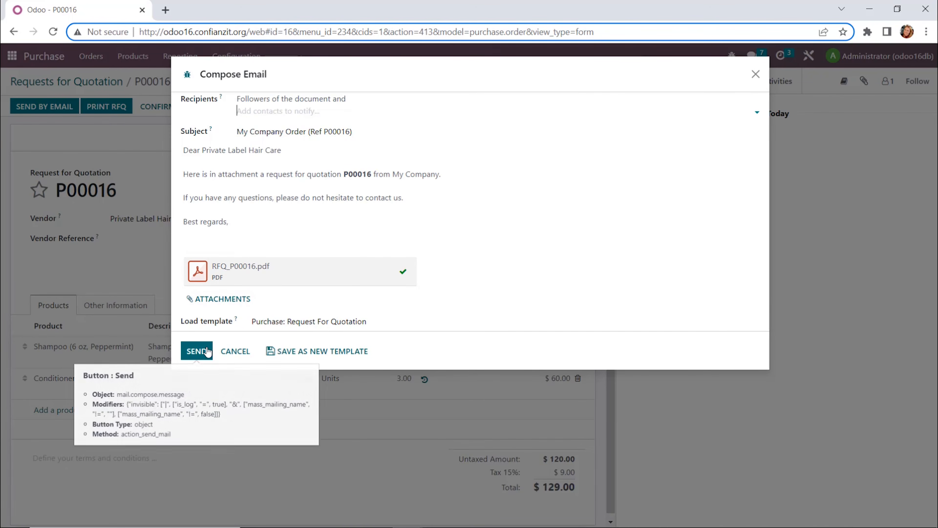
{"action": "left_click", "coordinate": [204, 357]}
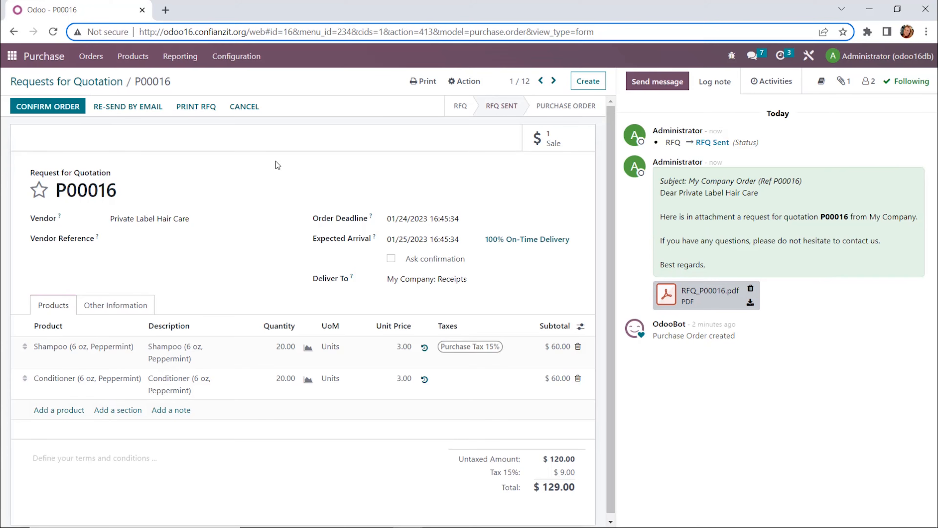
{"action": "left_click", "coordinate": [58, 108]}
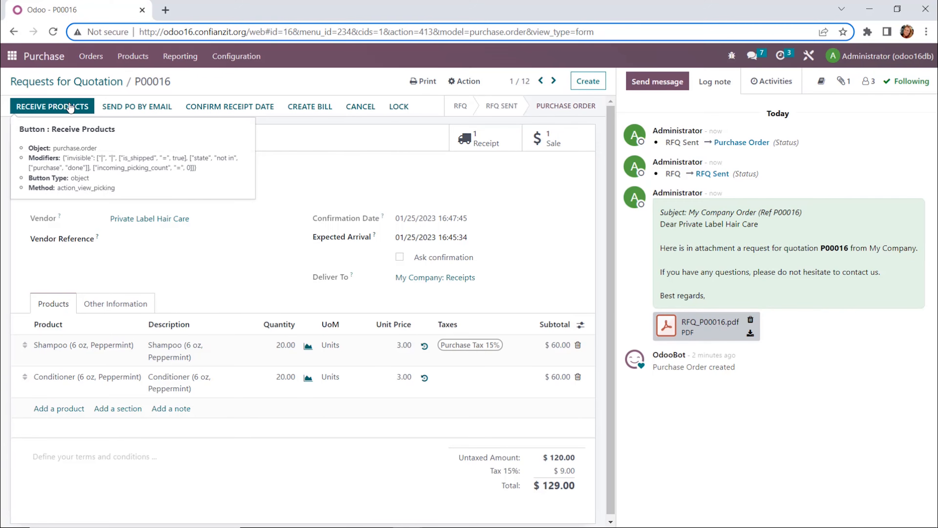
Step: Open the pending receipt WH/IN/00012 in Inventory and review its Additional Info, Note and Operations tabs
{"action": "left_click", "coordinate": [12, 57]}
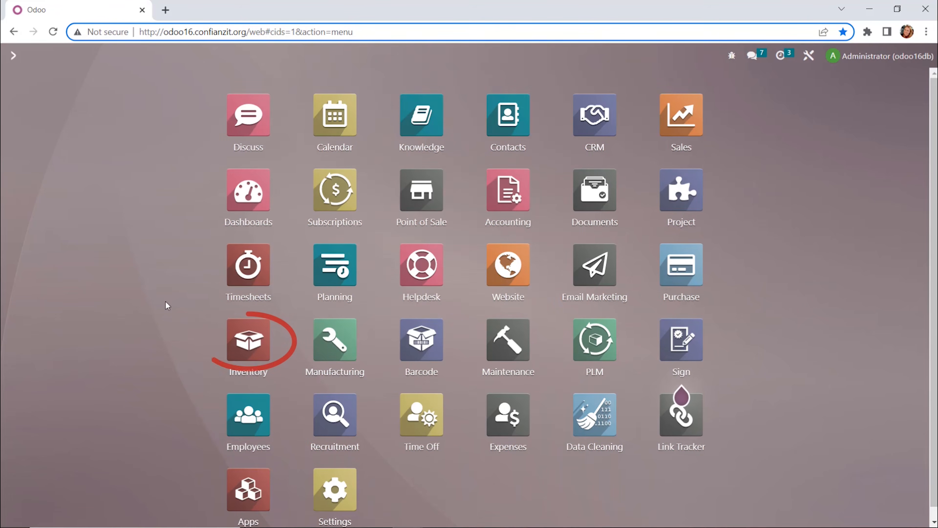
{"action": "left_click", "coordinate": [271, 346]}
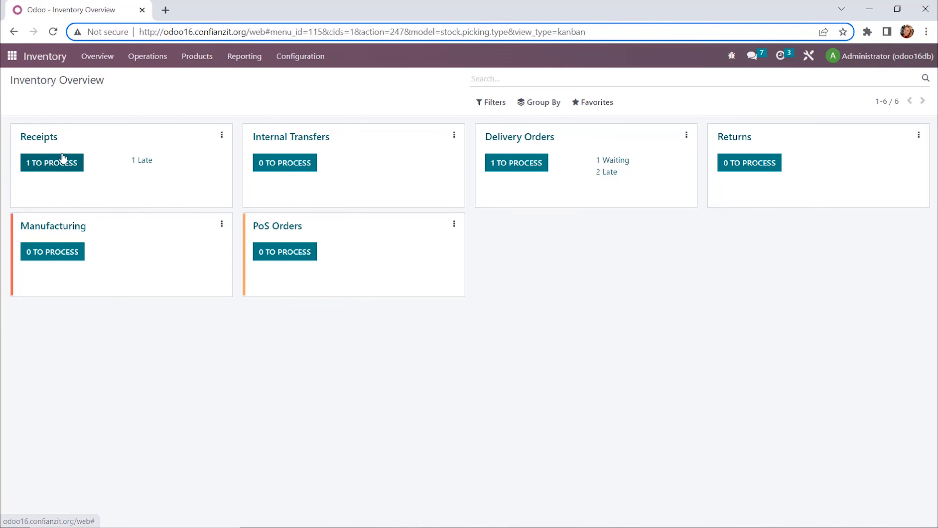
{"action": "left_click", "coordinate": [59, 167]}
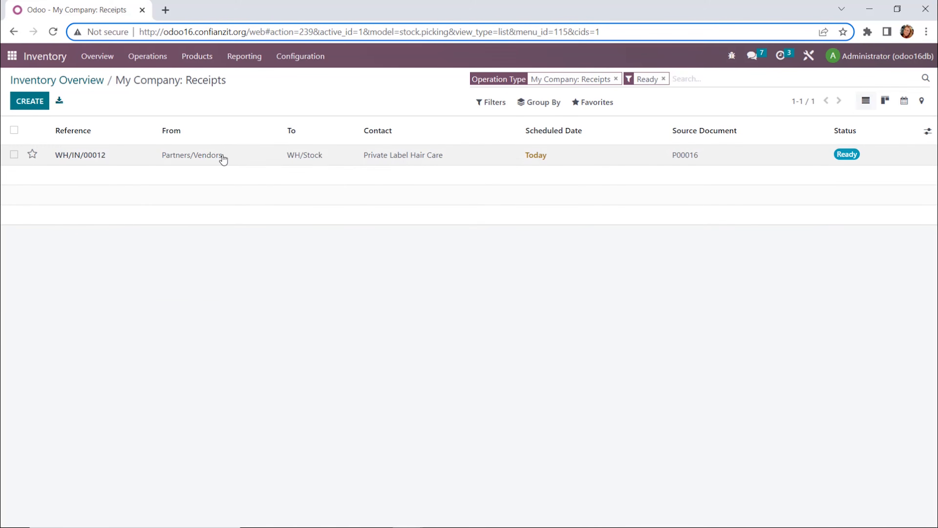
{"action": "left_click", "coordinate": [191, 155]}
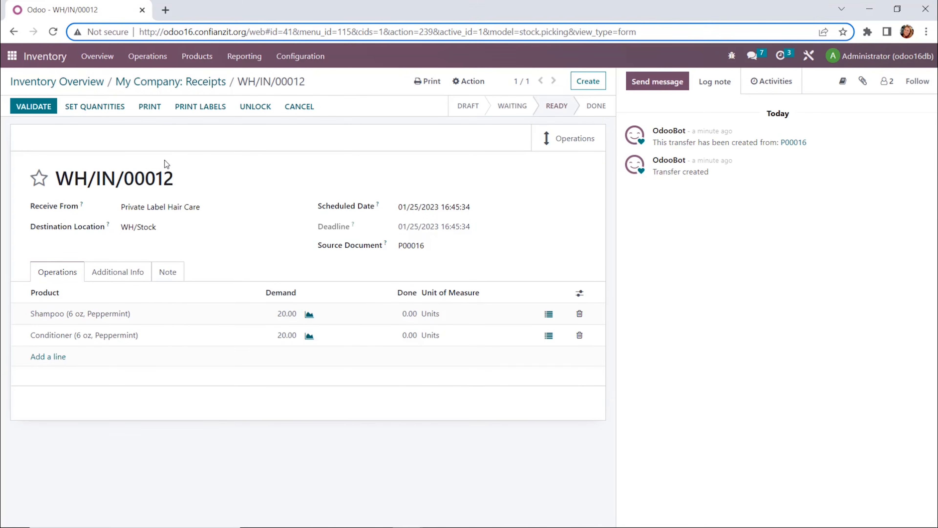
{"action": "right_click", "coordinate": [167, 165]}
{"action": "left_click", "coordinate": [176, 152]}
{"action": "left_click", "coordinate": [110, 271]}
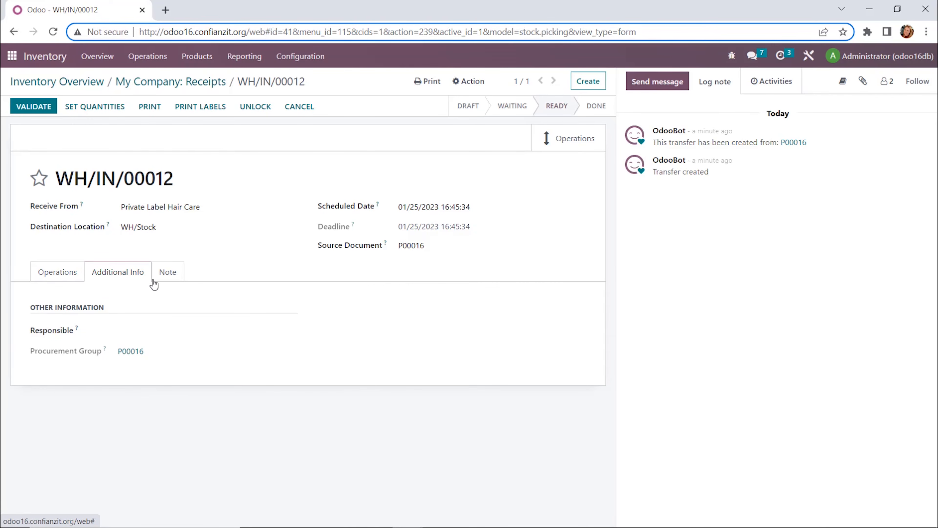
{"action": "left_click", "coordinate": [163, 277]}
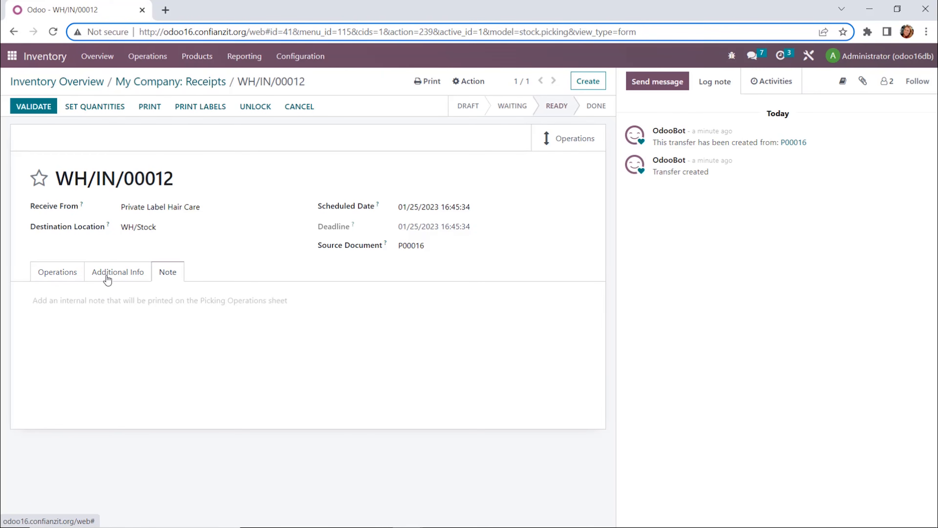
{"action": "left_click", "coordinate": [66, 272]}
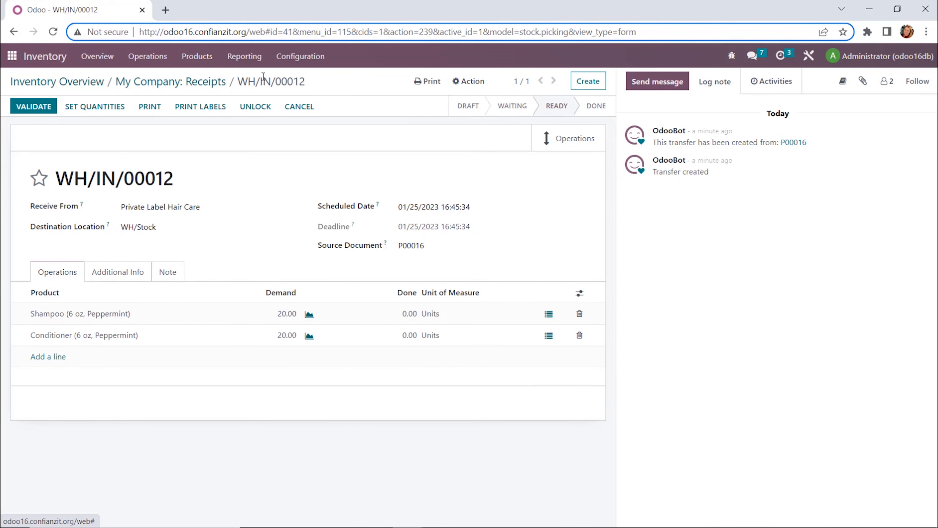
Step: Validate receipt WH/IN/00012, applying all quantities, and return to the Inventory Overview
{"action": "left_click", "coordinate": [39, 105]}
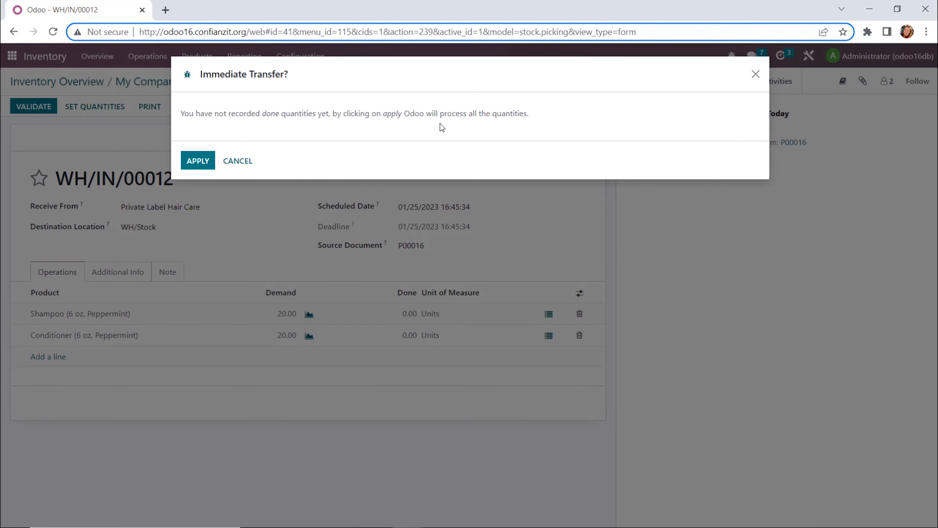
{"action": "left_click", "coordinate": [208, 160]}
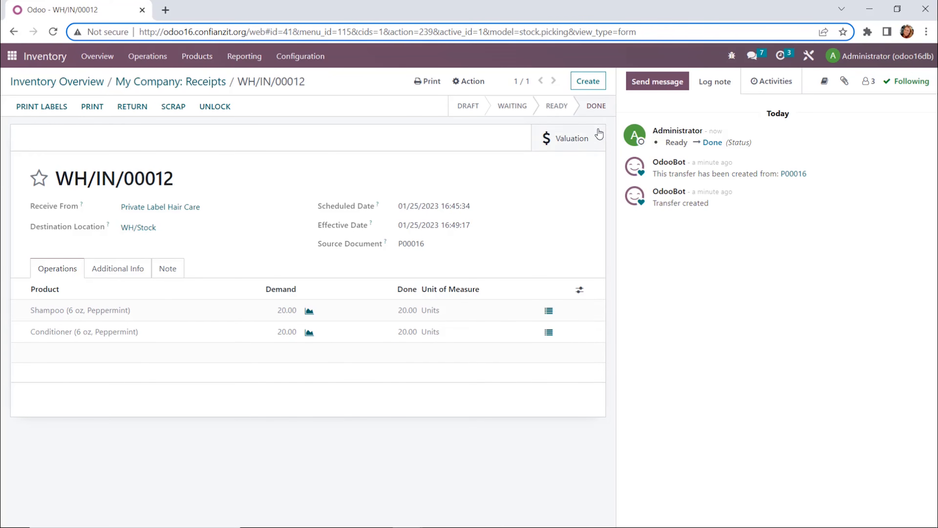
{"action": "mouse_move", "coordinate": [536, 111]}
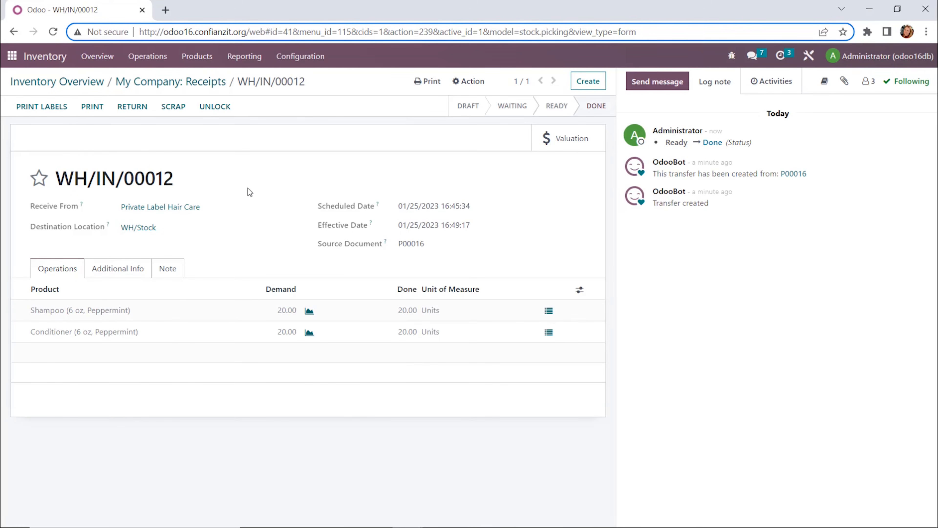
{"action": "mouse_move", "coordinate": [79, 110]}
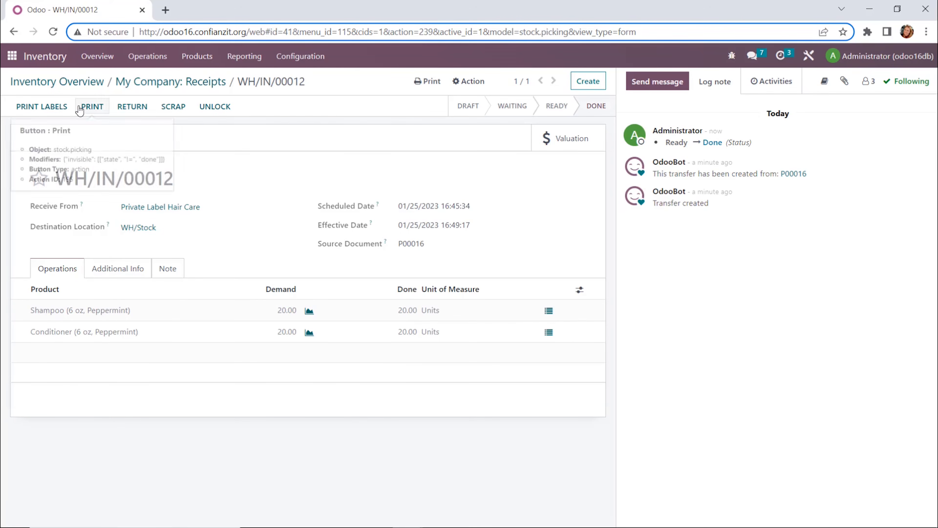
{"action": "left_click", "coordinate": [68, 82]}
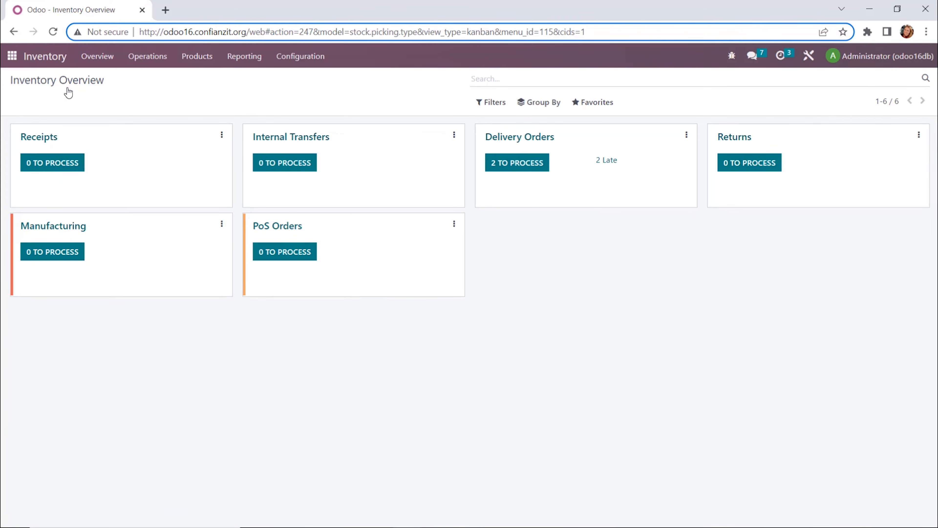
Step: Open delivery order WH/OUT/00022 and print its Picking Operations sheet, viewing the PDF before returning to Odoo
{"action": "left_click", "coordinate": [528, 166]}
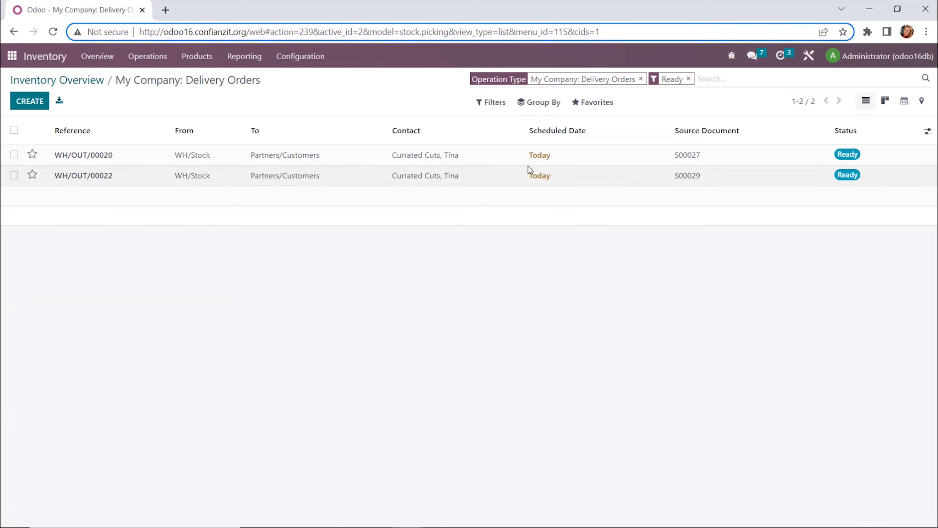
{"action": "left_click", "coordinate": [690, 181]}
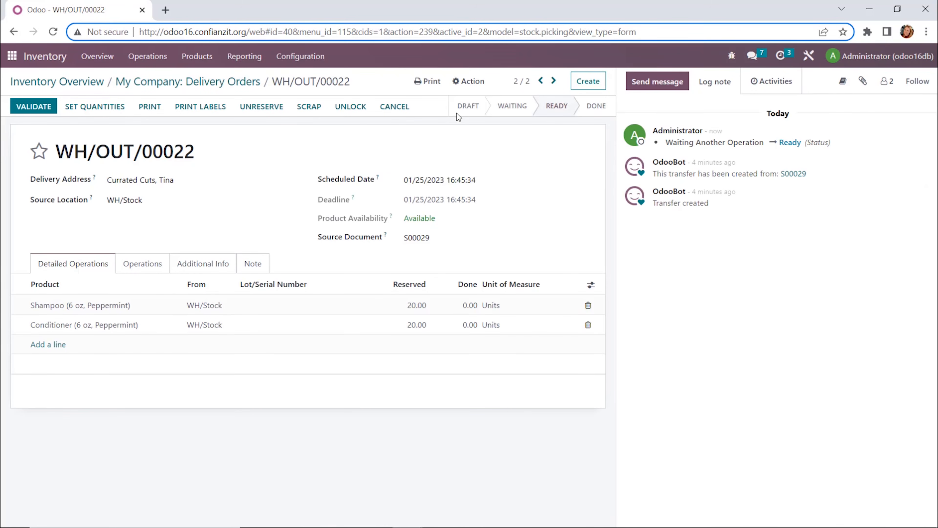
{"action": "left_click", "coordinate": [435, 81]}
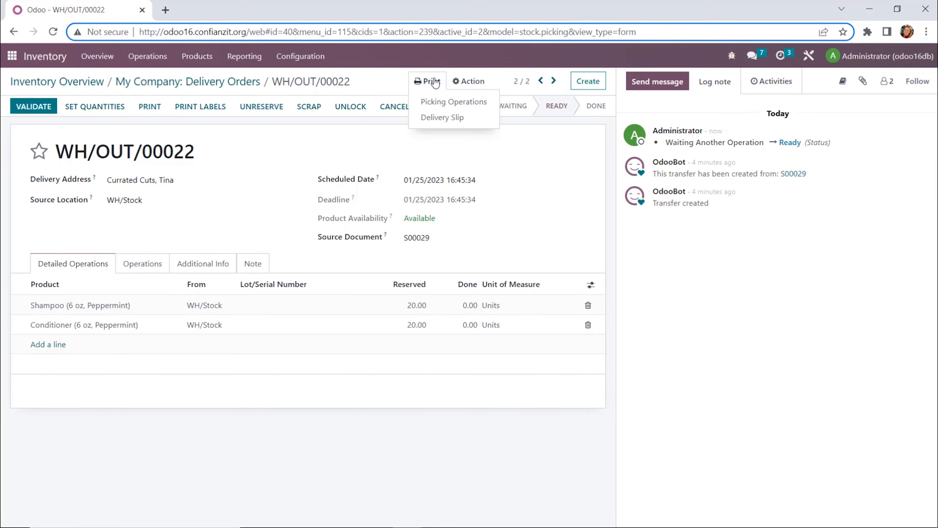
{"action": "left_click", "coordinate": [440, 101]}
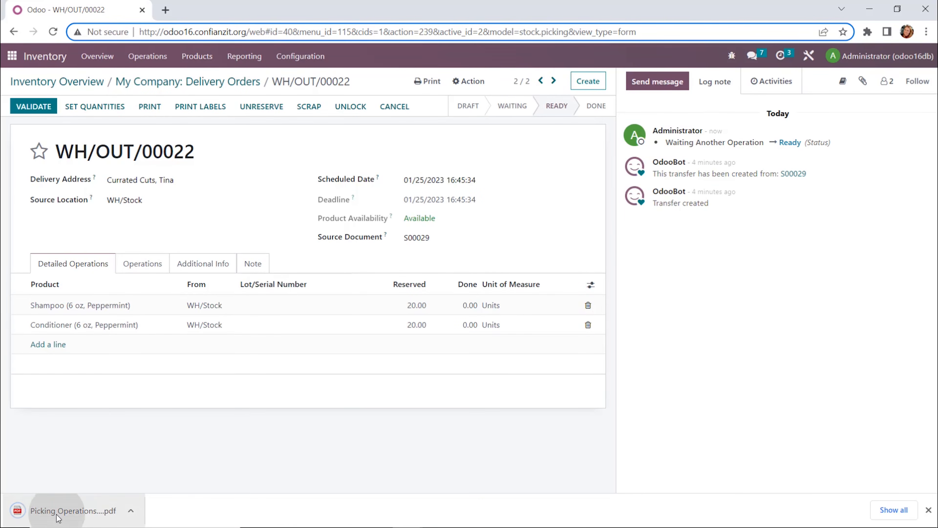
{"action": "left_click", "coordinate": [44, 510]}
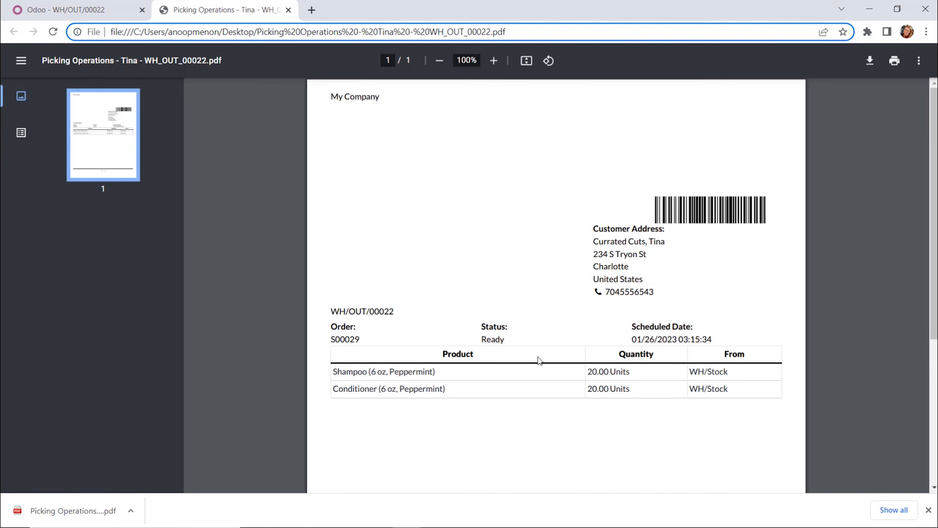
{"action": "left_click", "coordinate": [288, 10]}
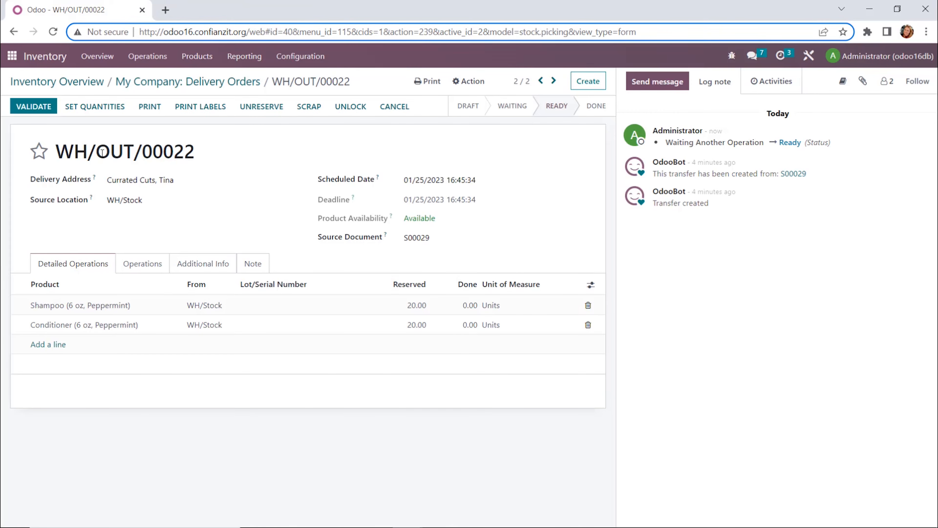
Step: Set the quantities on delivery WH/OUT/00022, validate it, and return to the apps menu
{"action": "left_click", "coordinate": [90, 107]}
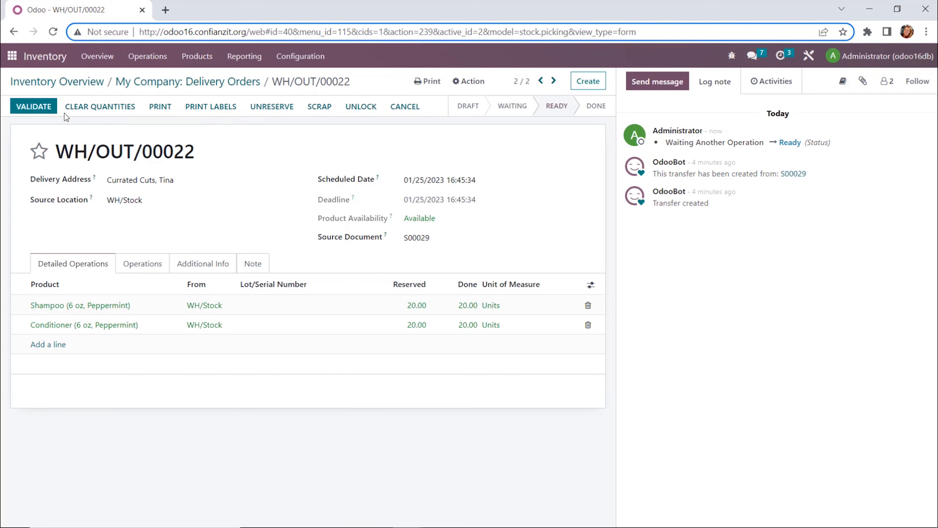
{"action": "left_click", "coordinate": [38, 111]}
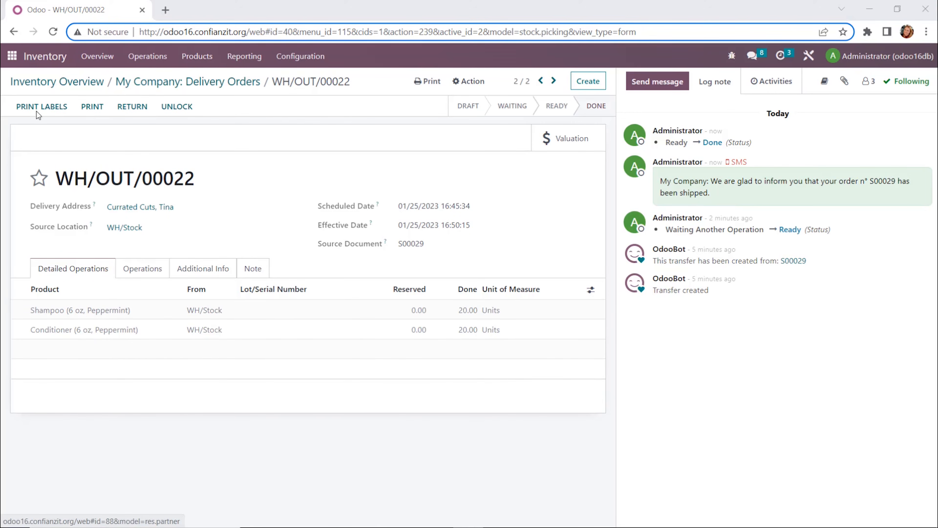
{"action": "left_click", "coordinate": [13, 57]}
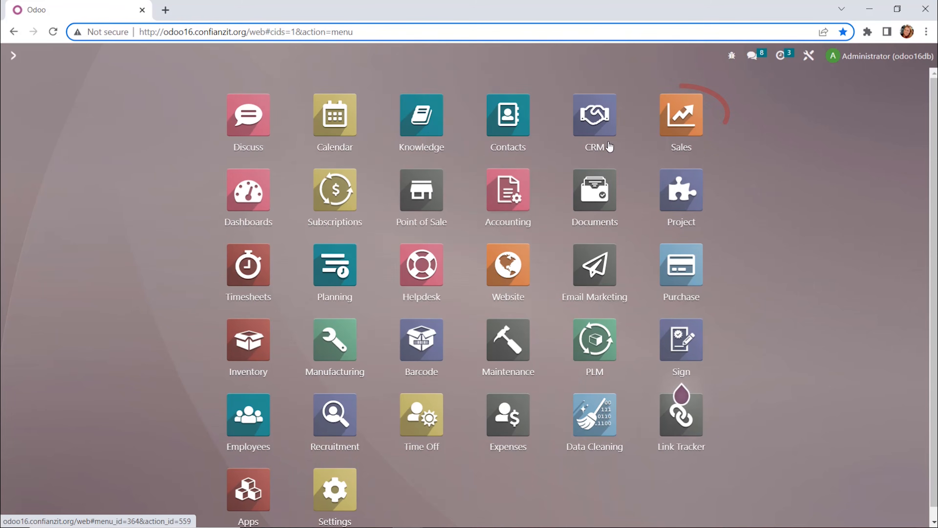
Step: Create a regular invoice for sales order S00029 from the Sales Orders to Invoice list
{"action": "left_click", "coordinate": [684, 130]}
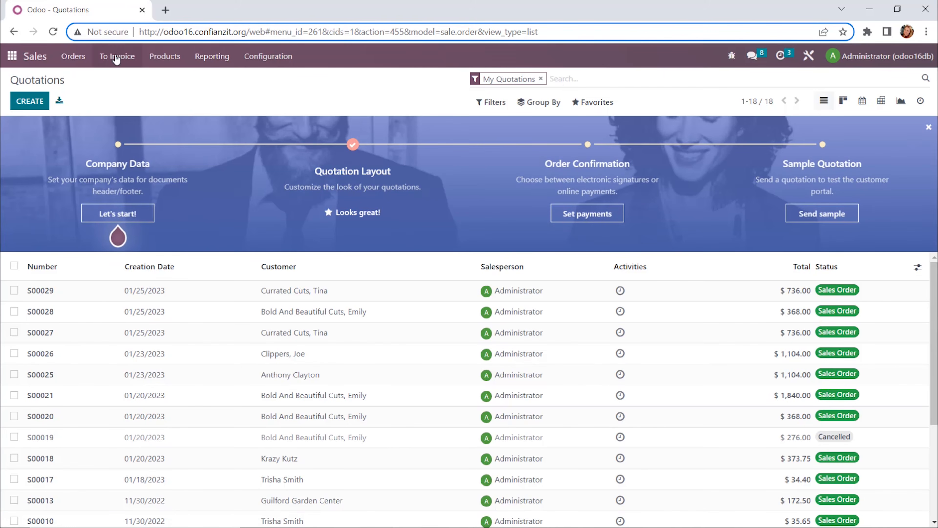
{"action": "left_click", "coordinate": [116, 57]}
{"action": "left_click", "coordinate": [112, 81]}
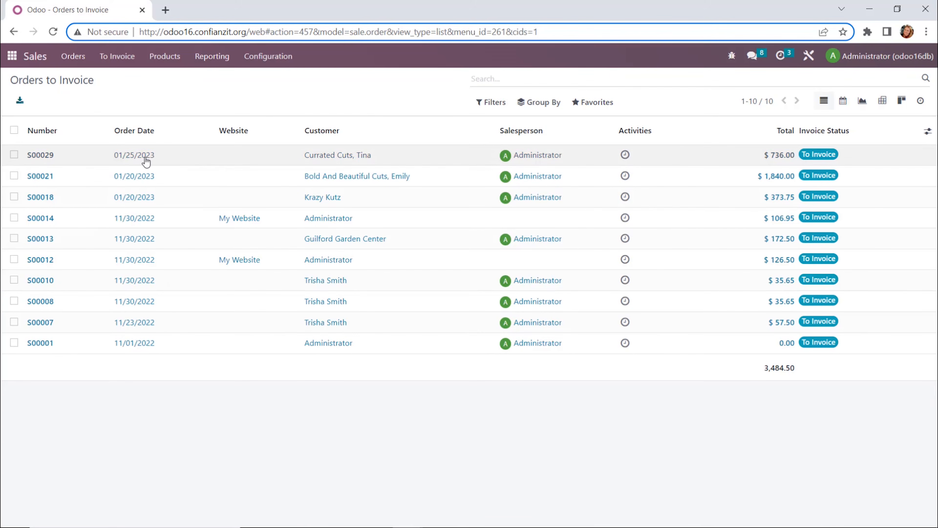
{"action": "left_click", "coordinate": [135, 161]}
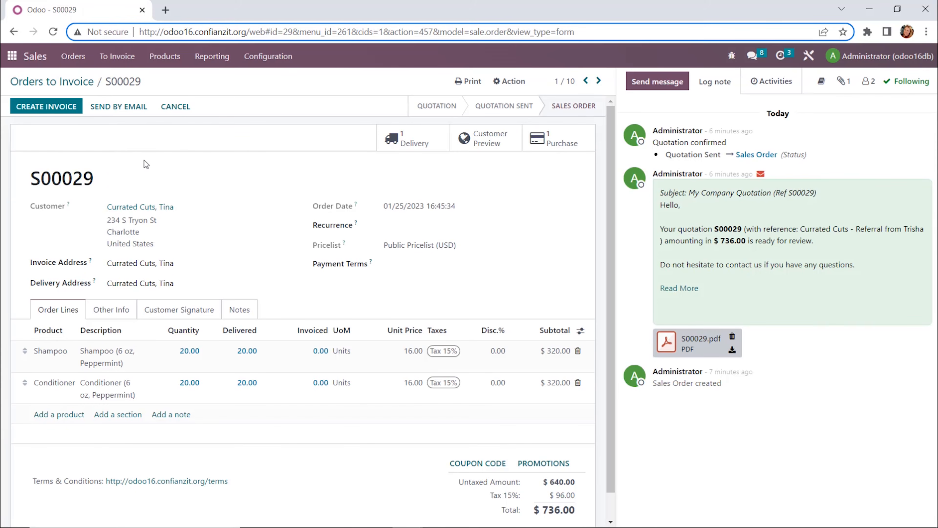
{"action": "left_click", "coordinate": [65, 112]}
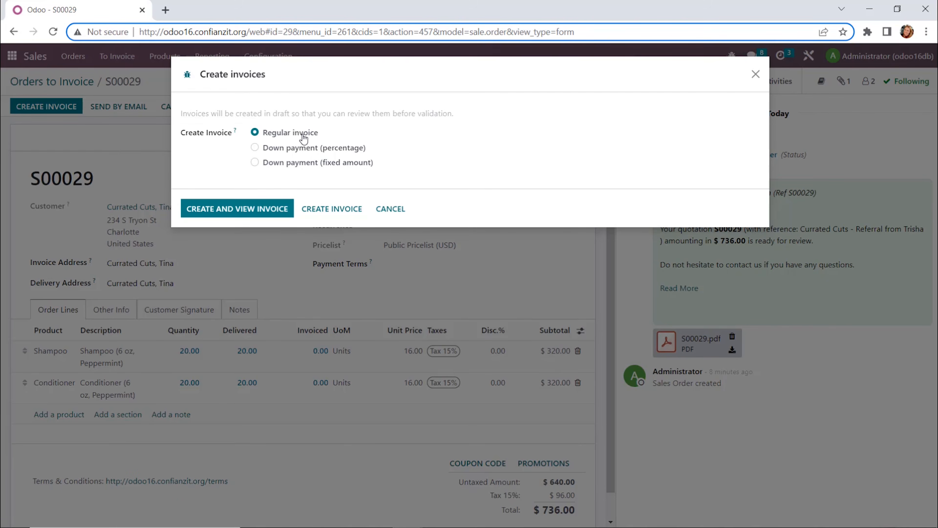
{"action": "left_click", "coordinate": [314, 209]}
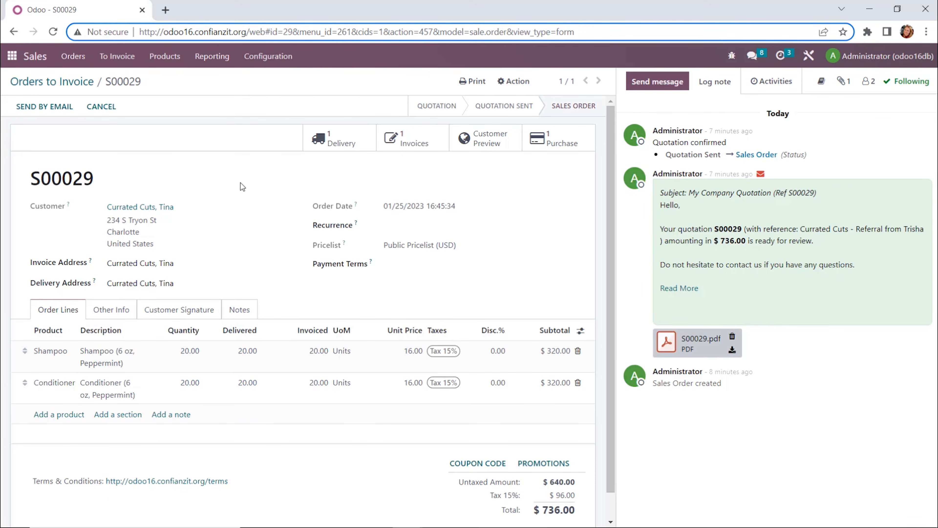
Step: Open the Accounting app's dashboard
{"action": "left_click", "coordinate": [11, 61]}
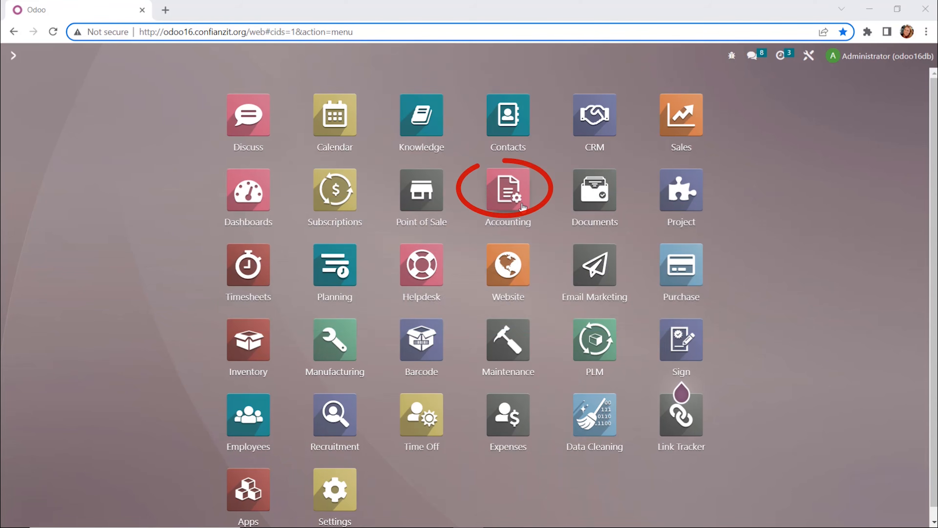
{"action": "right_click", "coordinate": [516, 198]}
{"action": "left_click", "coordinate": [503, 190]}
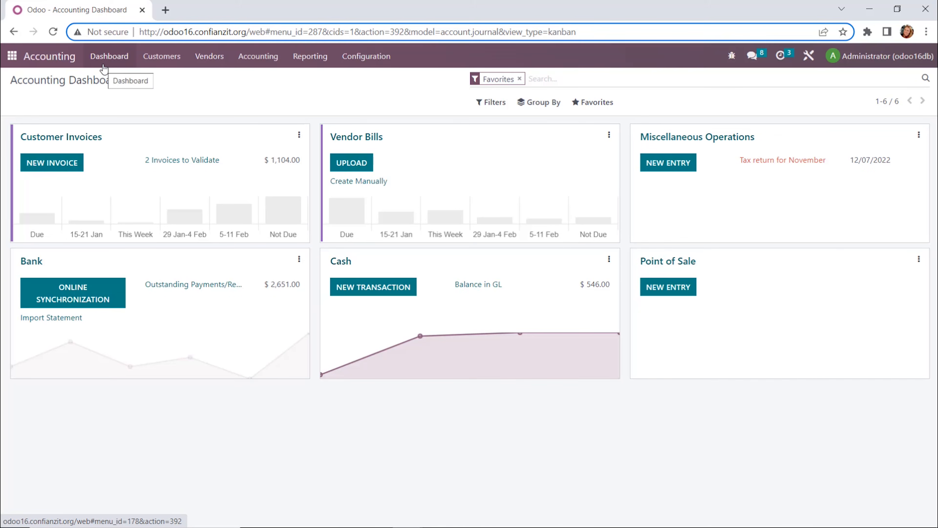
Step: Browse the Accounting app's Customers, Vendors, Accounting, Reporting and Configuration menus
{"action": "left_click", "coordinate": [174, 63]}
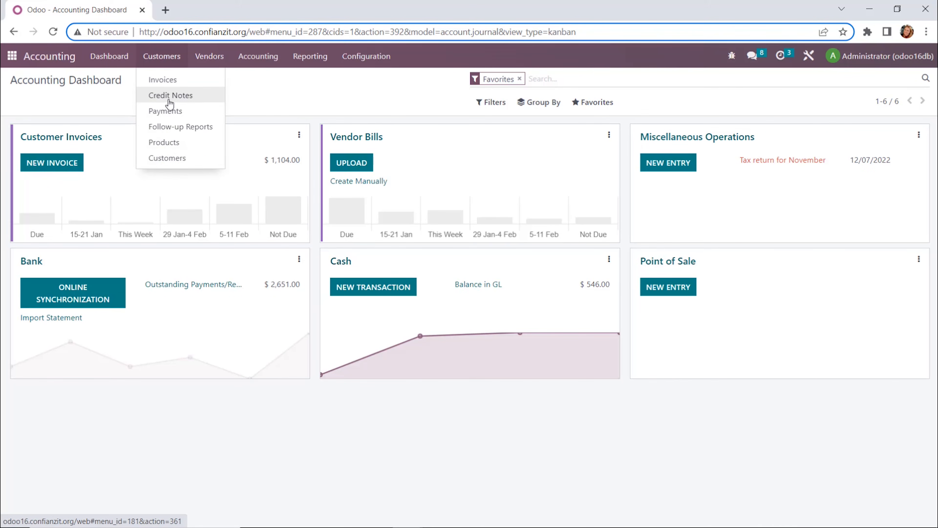
{"action": "mouse_move", "coordinate": [207, 59]}
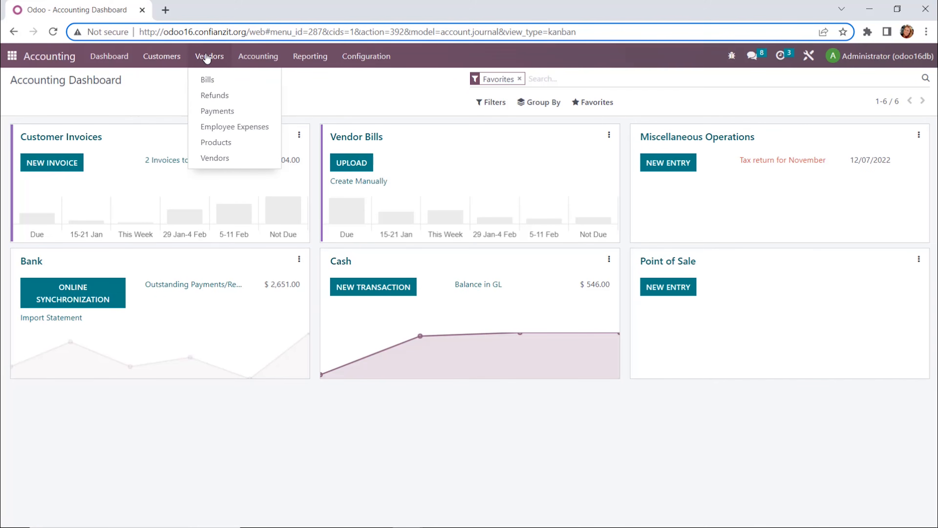
{"action": "mouse_move", "coordinate": [259, 58]}
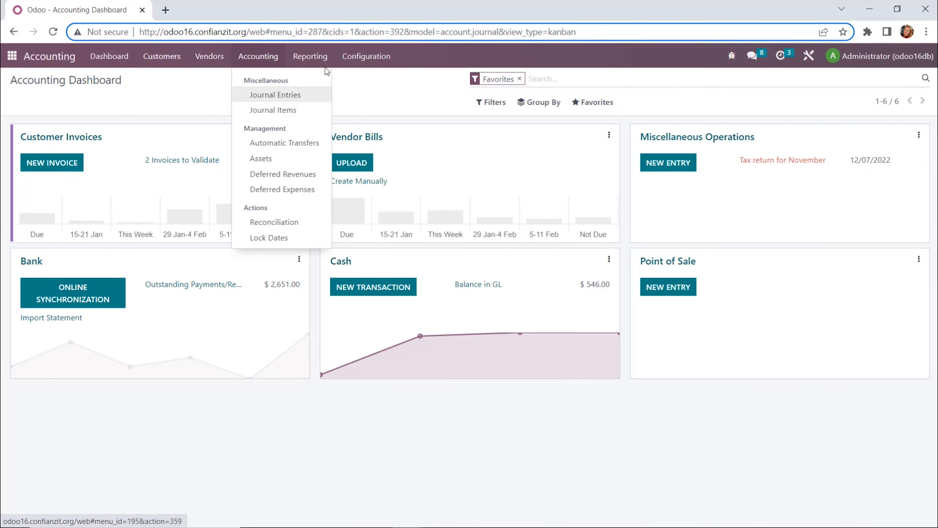
{"action": "mouse_move", "coordinate": [320, 63]}
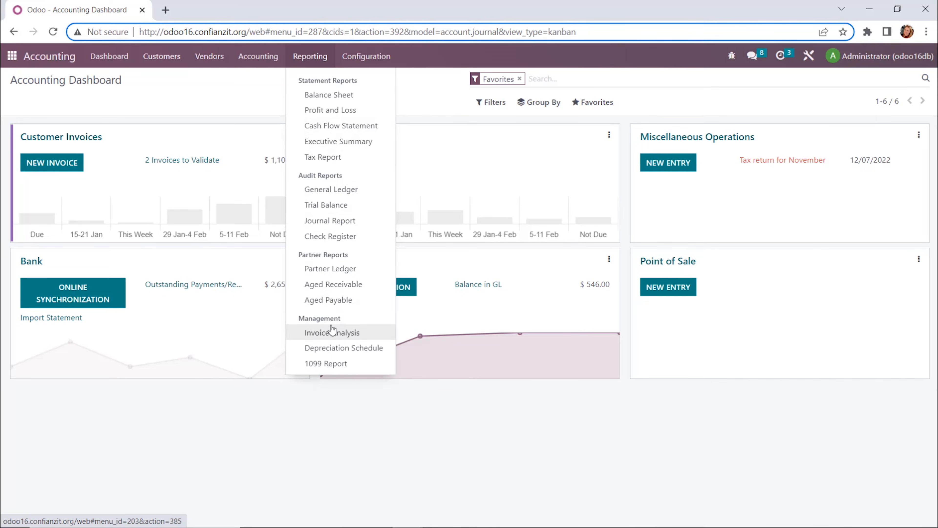
{"action": "mouse_move", "coordinate": [357, 67]}
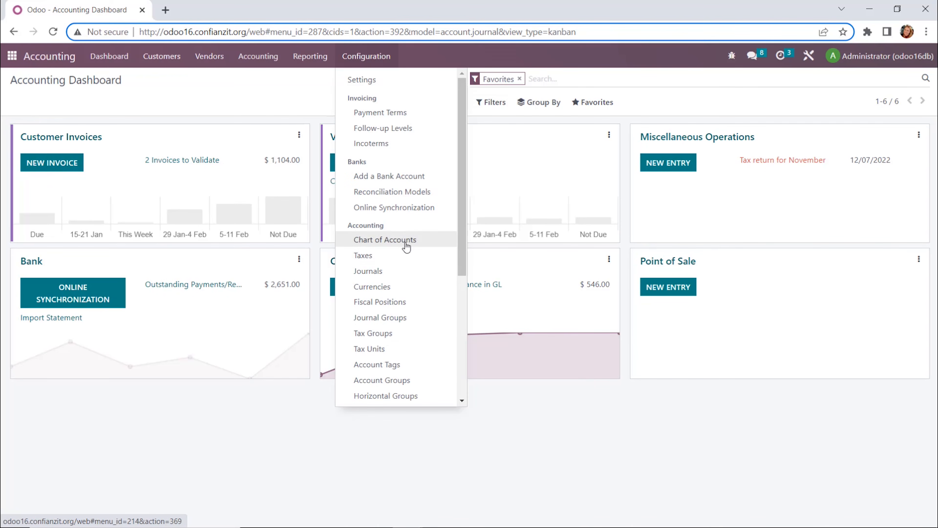
{"action": "left_click", "coordinate": [298, 99]}
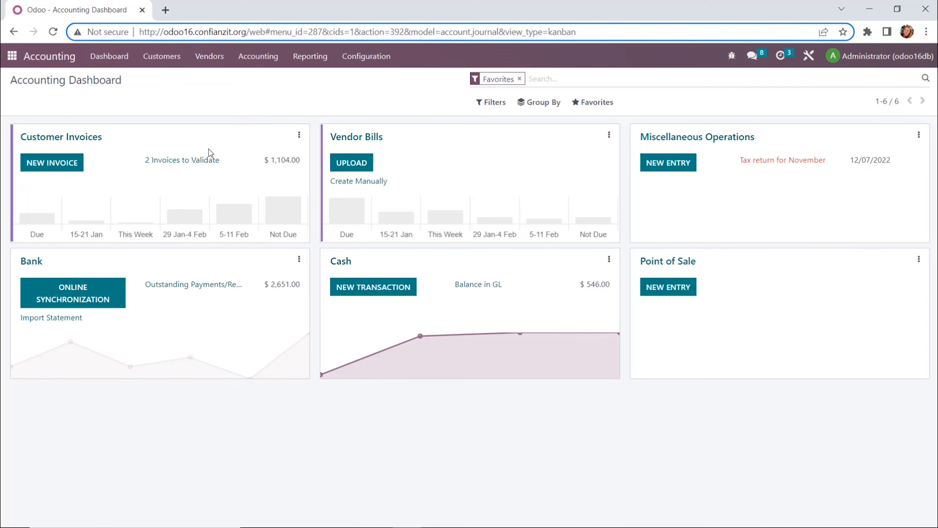
Step: Open Currated Cuts' draft customer invoice from the invoices to validate and review its Journal Items and Other Info tabs
{"action": "left_click", "coordinate": [175, 163]}
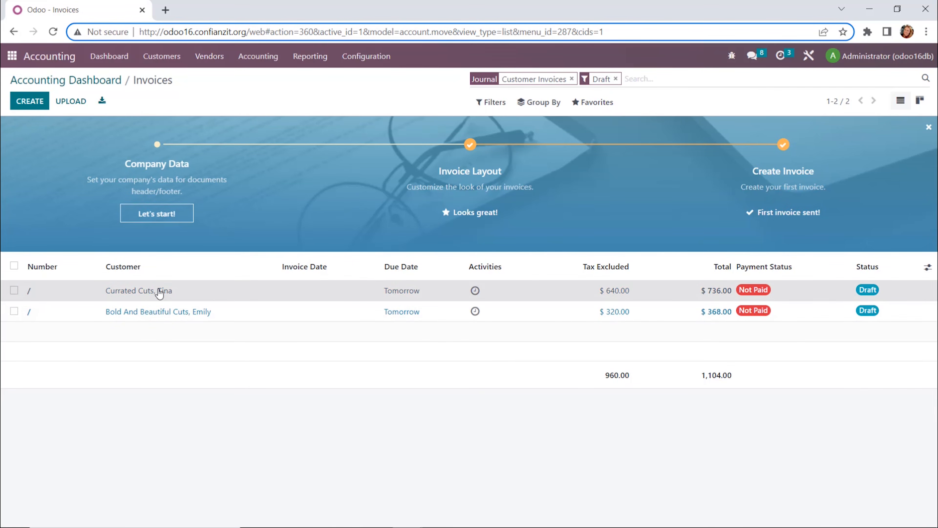
{"action": "left_click", "coordinate": [159, 294]}
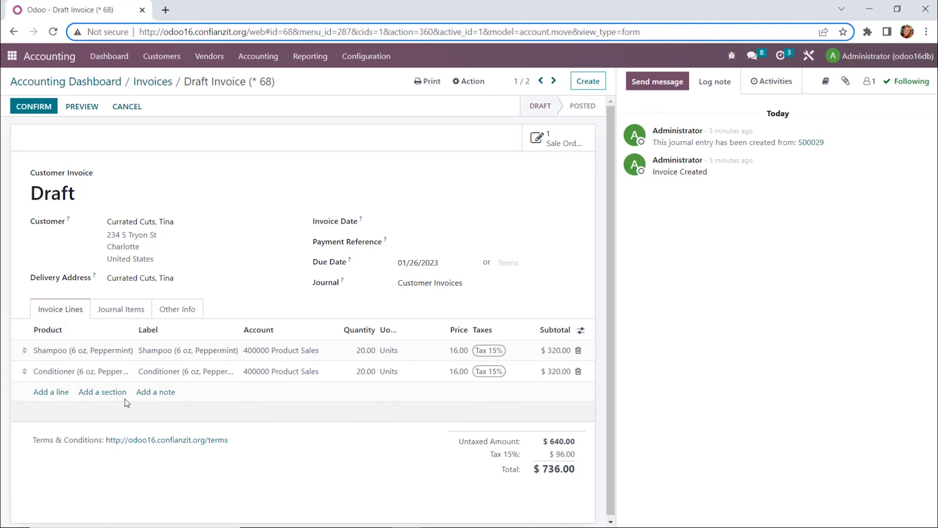
{"action": "left_click", "coordinate": [121, 315]}
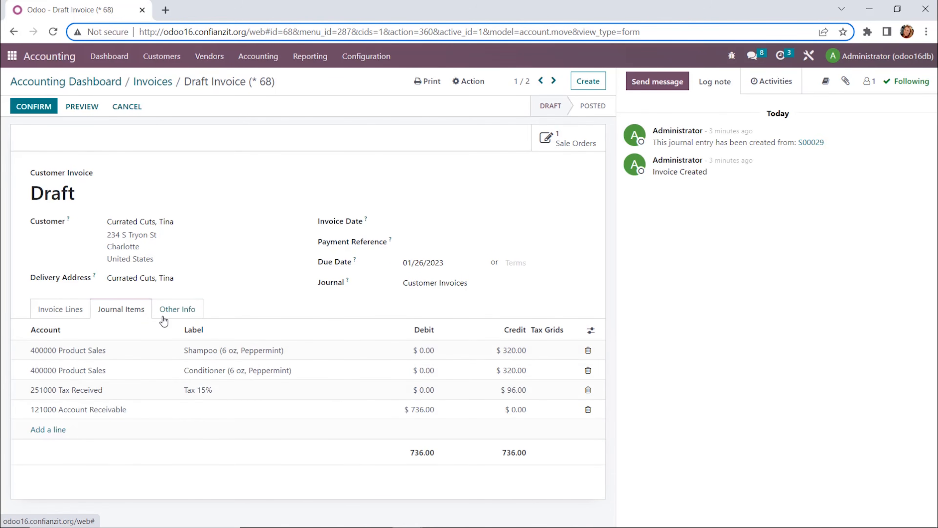
{"action": "left_click", "coordinate": [170, 321]}
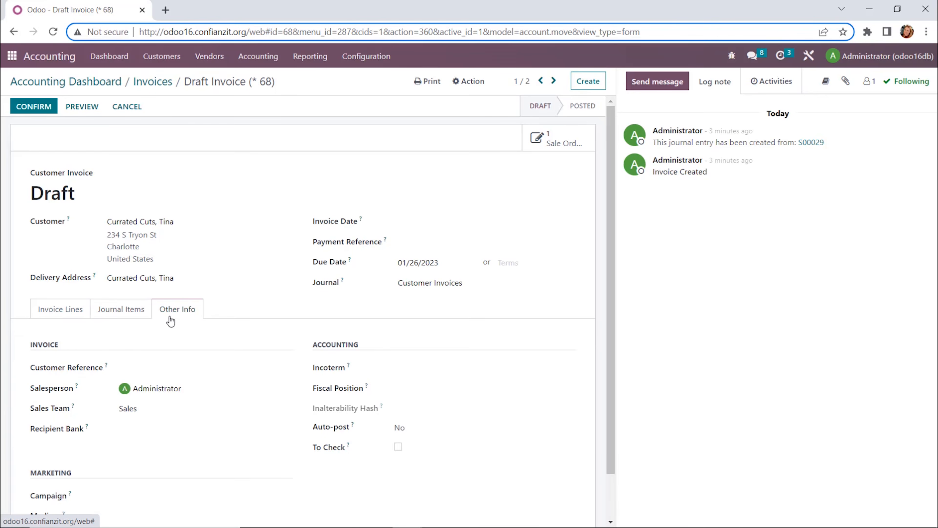
{"action": "scroll", "coordinate": [366, 462], "scroll_direction": "down", "scroll_amount": 2}
{"action": "scroll", "coordinate": [334, 438], "scroll_direction": "up", "scroll_amount": 2}
{"action": "left_click", "coordinate": [58, 318]}
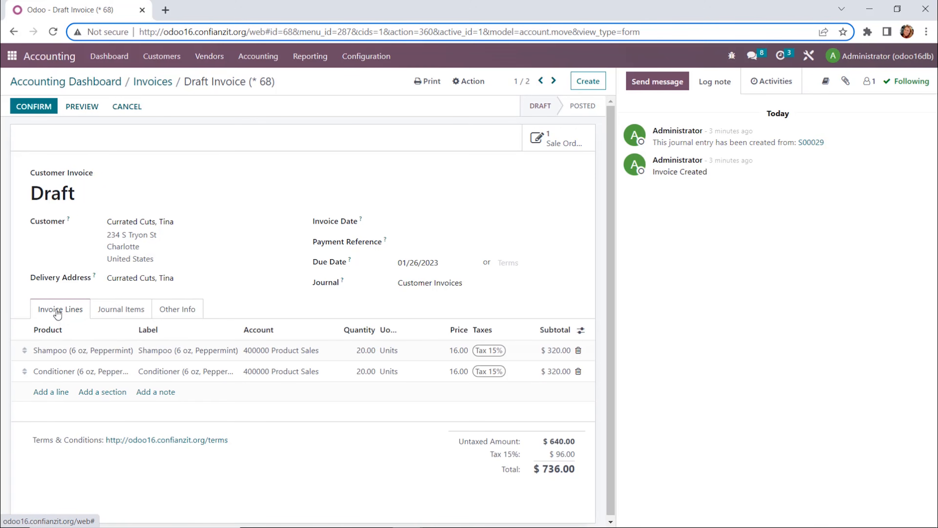
Step: Confirm the invoice and send it to the customer by email with the Print option unchecked
{"action": "left_click", "coordinate": [46, 110]}
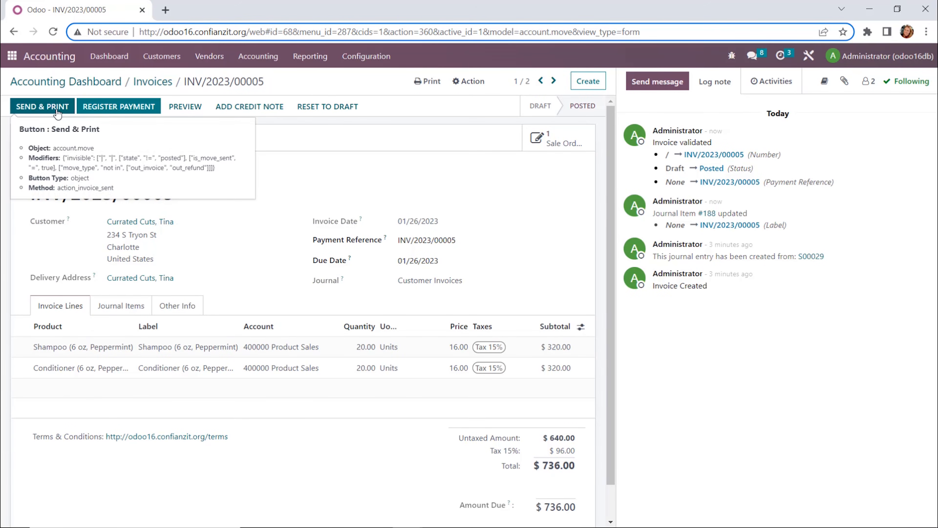
{"action": "left_click", "coordinate": [57, 111]}
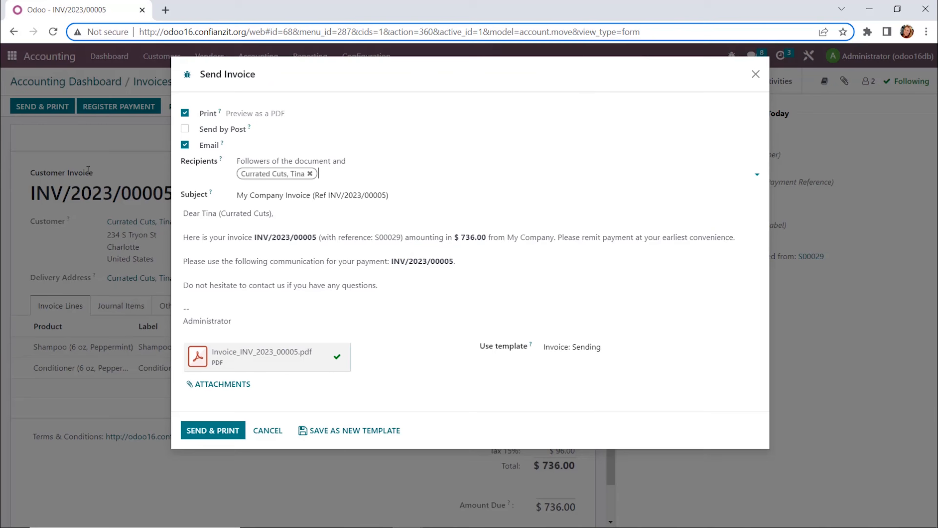
{"action": "left_click", "coordinate": [185, 113]}
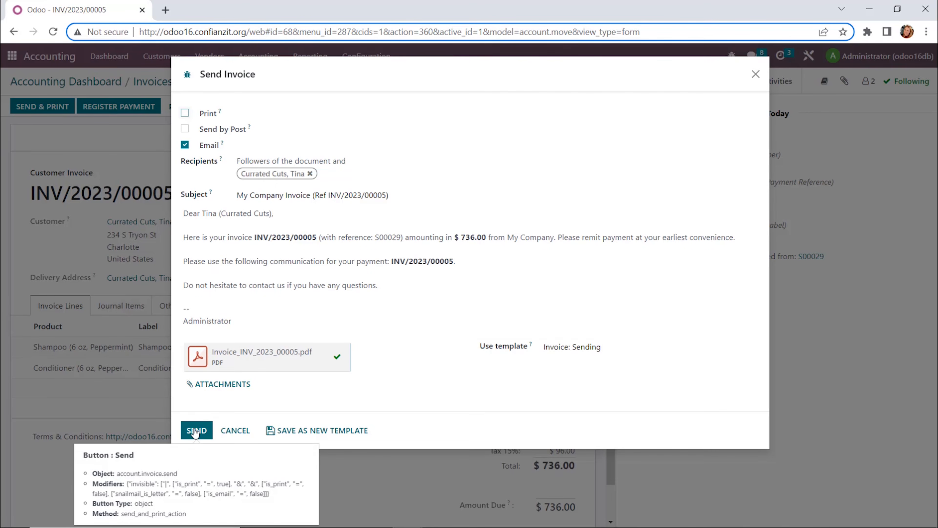
{"action": "left_click", "coordinate": [194, 430]}
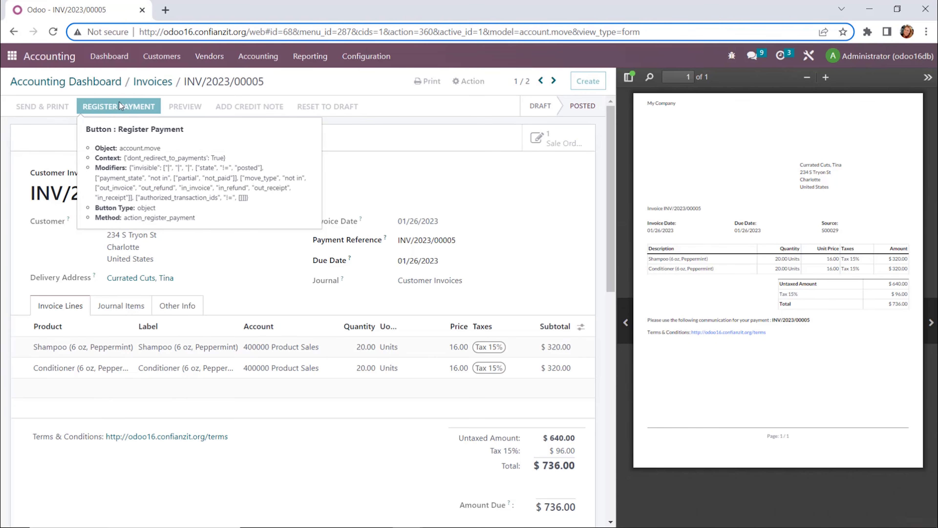
Step: Register the invoice's payment through the Bank journal with the Manual payment method
{"action": "left_click", "coordinate": [116, 109]}
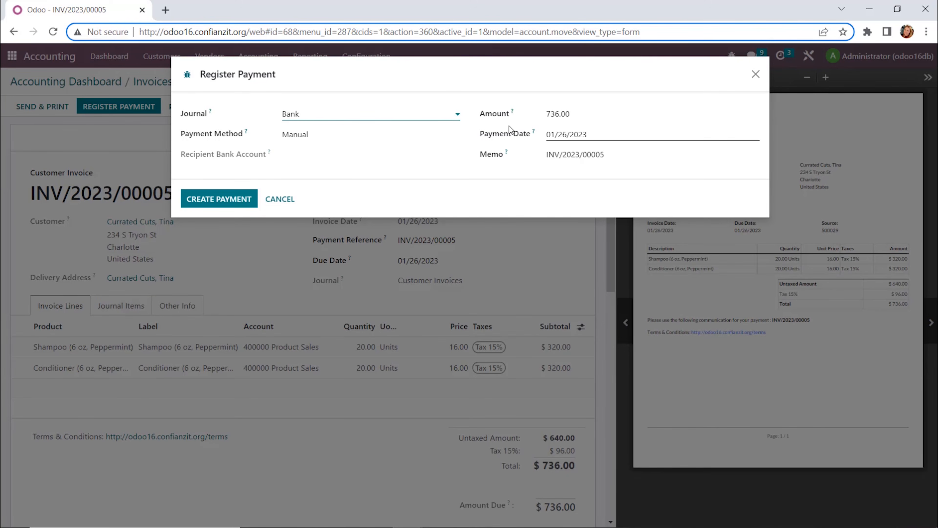
{"action": "left_click", "coordinate": [457, 132]}
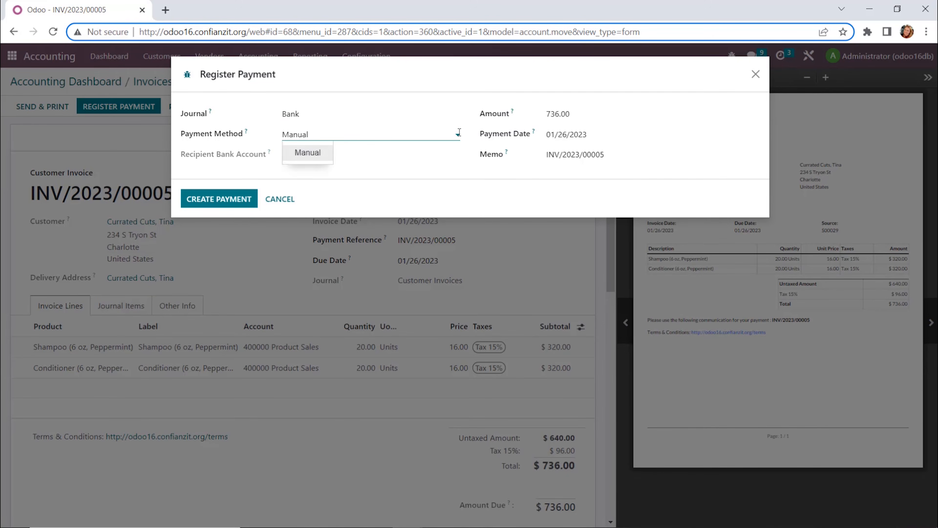
{"action": "left_click", "coordinate": [462, 129]}
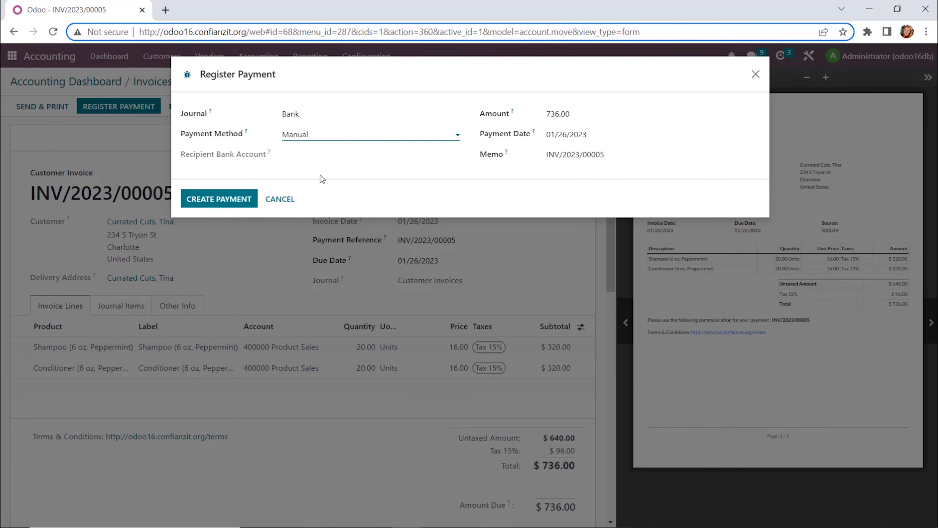
{"action": "left_click", "coordinate": [200, 200]}
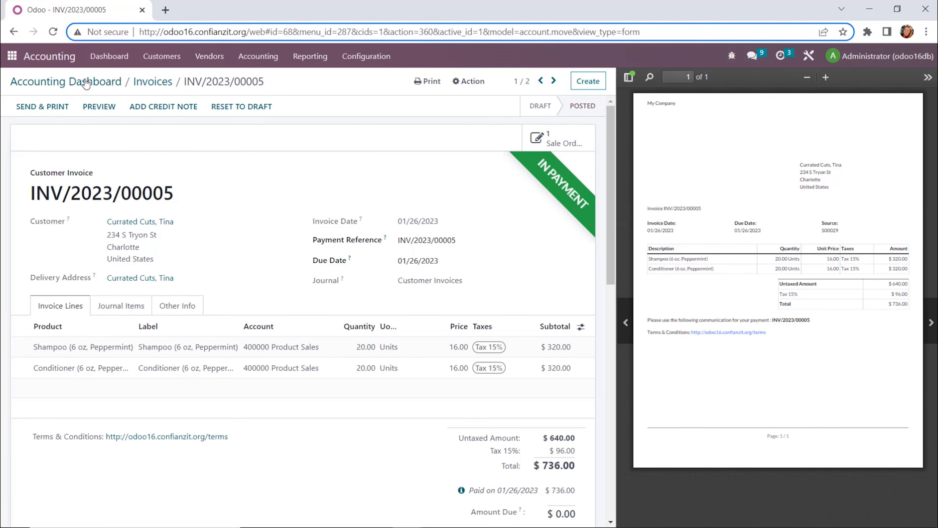
Step: Switch to the Purchase app, open purchase order P00016 and create a vendor bill from it
{"action": "left_click", "coordinate": [92, 59]}
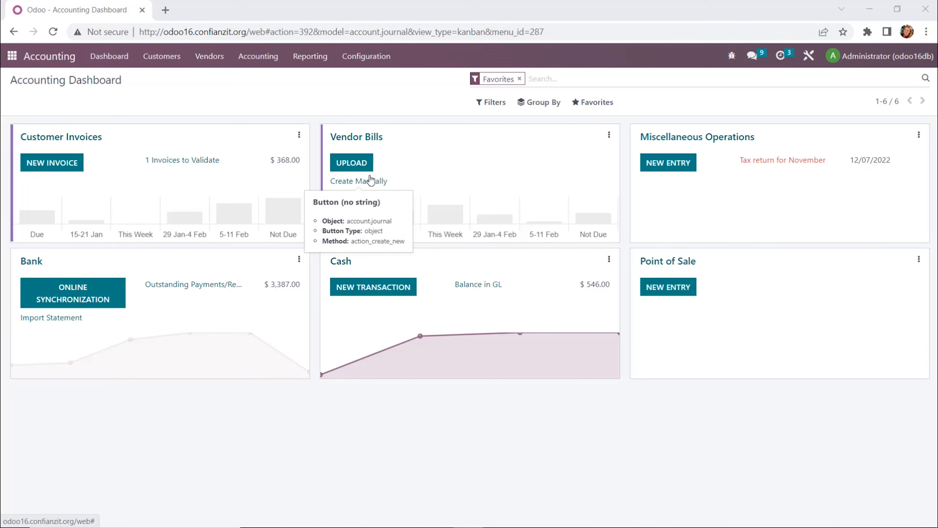
{"action": "left_click", "coordinate": [11, 57]}
{"action": "left_click", "coordinate": [682, 266]}
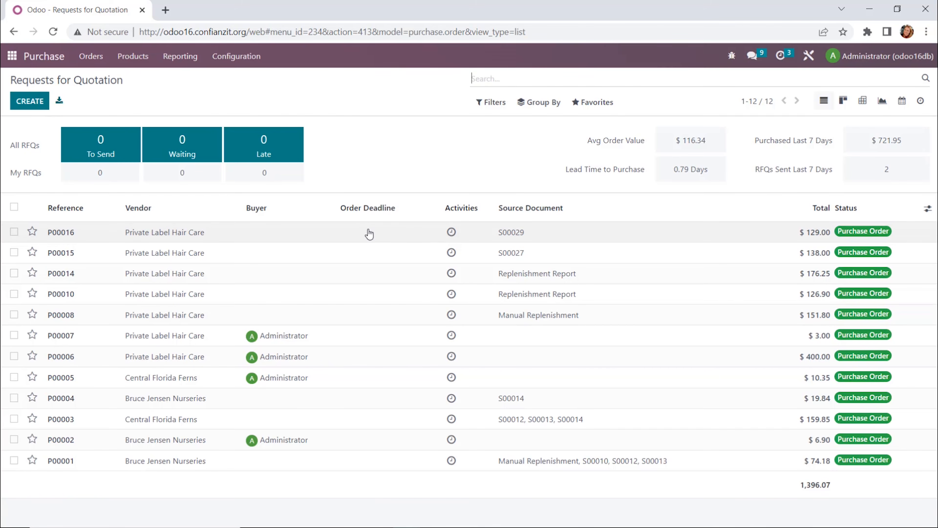
{"action": "left_click", "coordinate": [133, 236]}
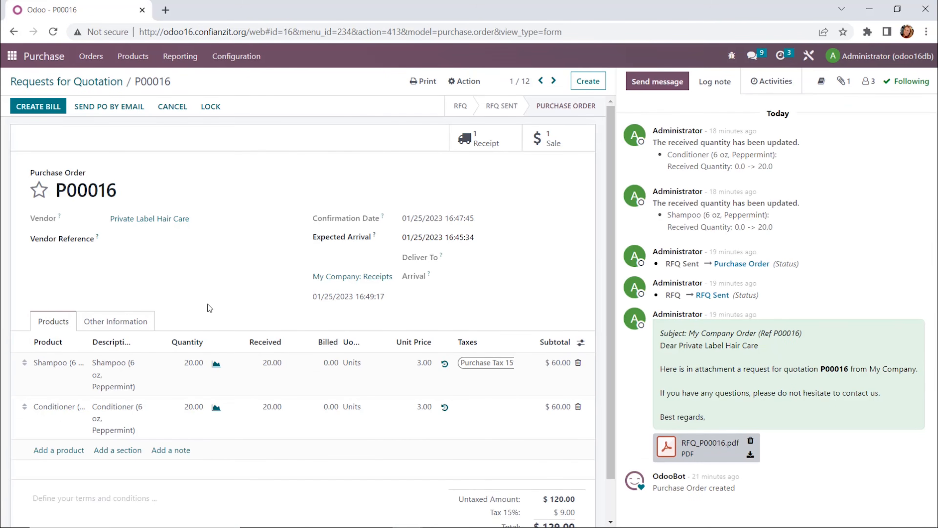
{"action": "left_click", "coordinate": [45, 110]}
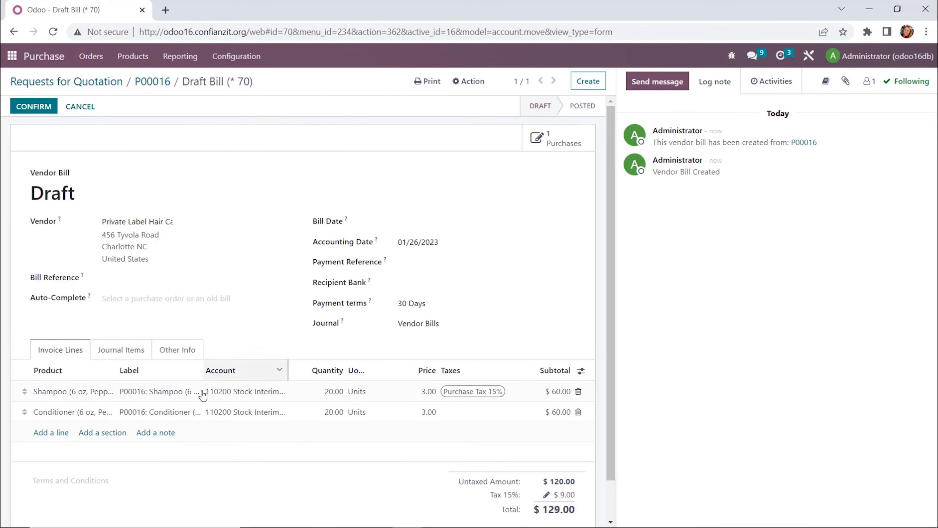
Step: Confirm the vendor bill with a bill date of 01/25/2023 and register its payment from the Bank journal
{"action": "left_click", "coordinate": [480, 222]}
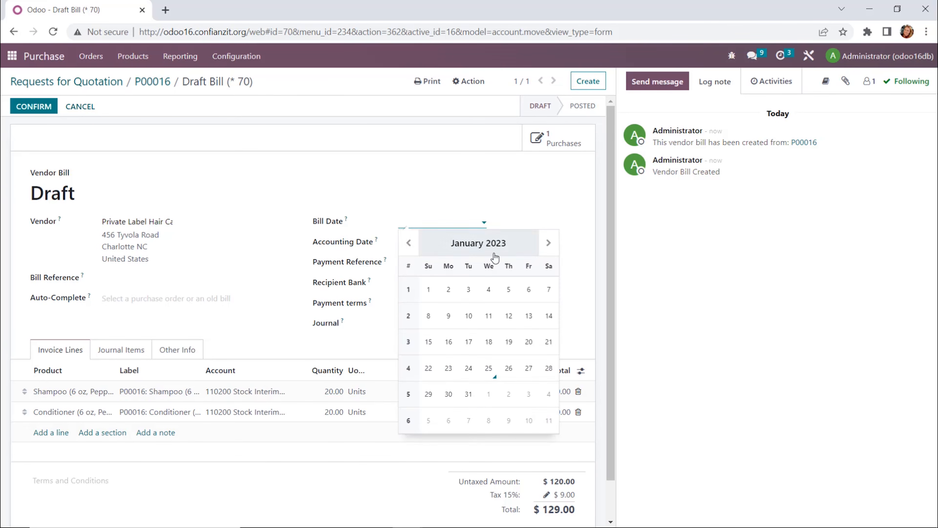
{"action": "left_click", "coordinate": [489, 368]}
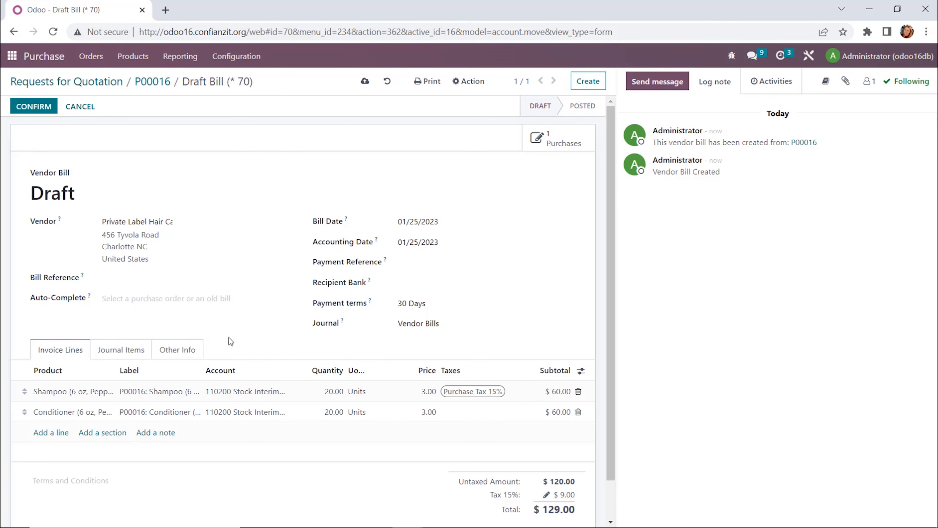
{"action": "left_click", "coordinate": [36, 109]}
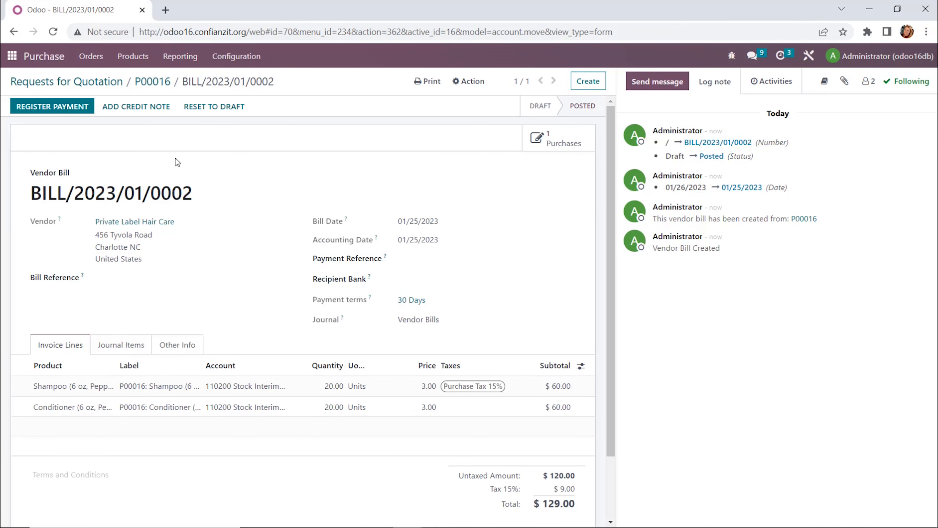
{"action": "left_click", "coordinate": [59, 108]}
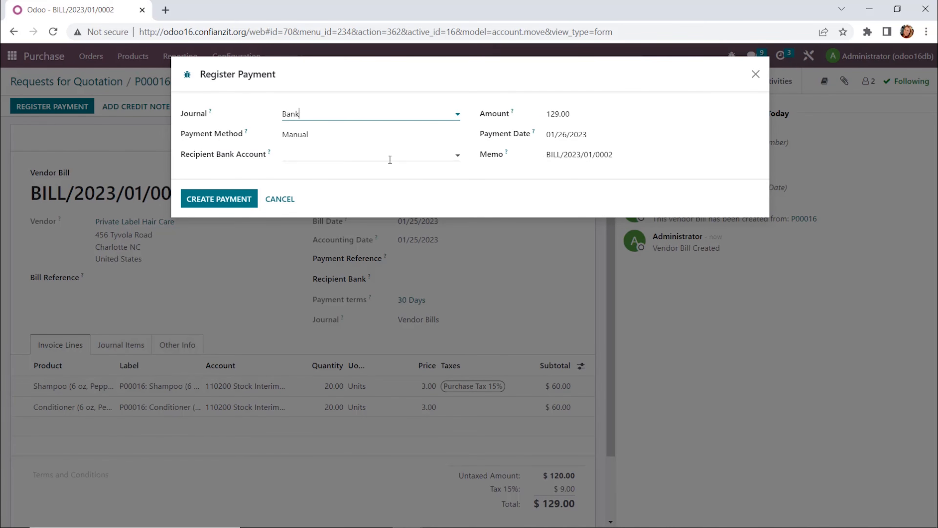
{"action": "left_click", "coordinate": [235, 202]}
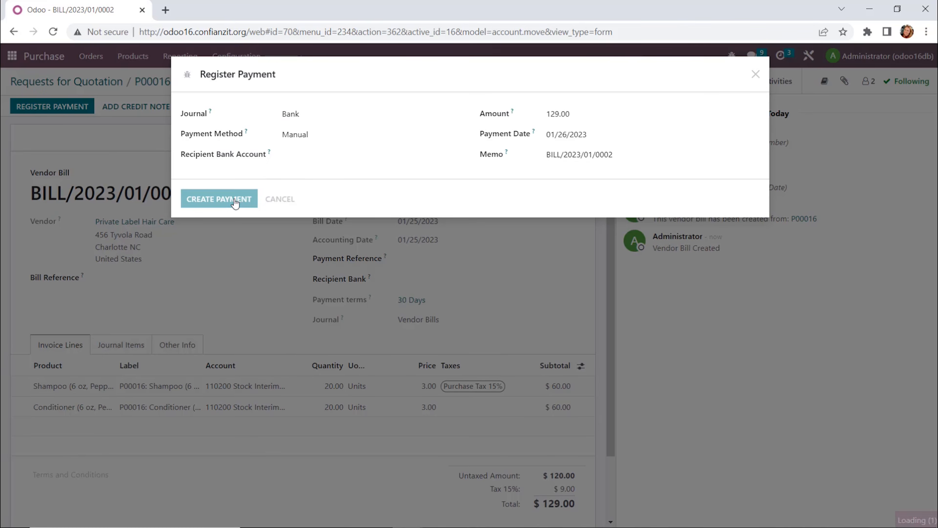